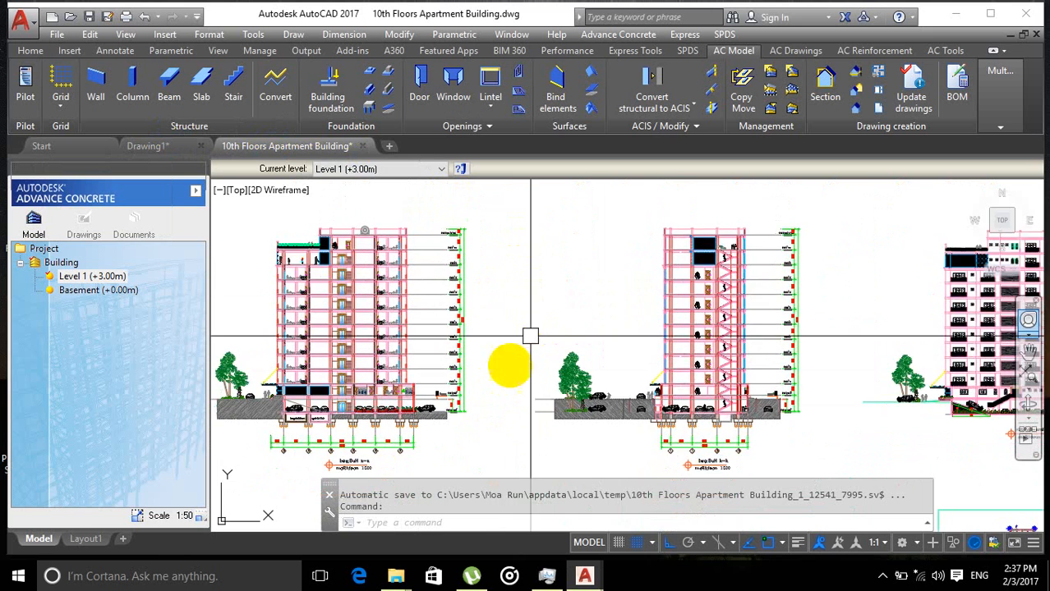
Step: Examine the building section elevations and the floor level marks along the first section's edge
scroll(498, 415, up, 2)
middle_drag(498, 415, 524, 410)
middle_drag(547, 358, 626, 371)
scroll(623, 374, down, 2)
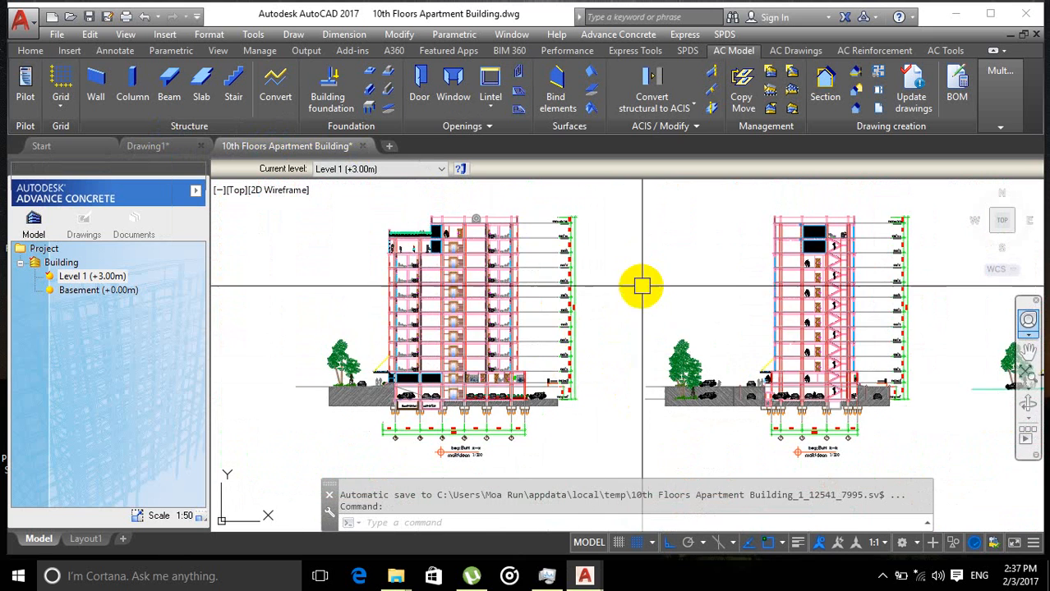
scroll(424, 346, up, 2)
scroll(440, 256, up, 4)
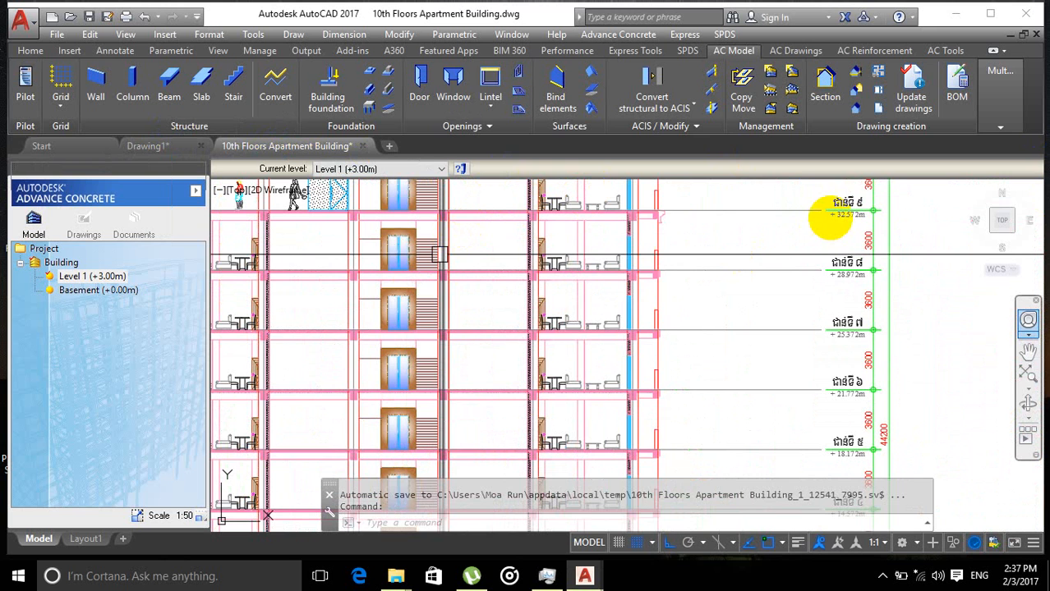
scroll(846, 216, down, 2)
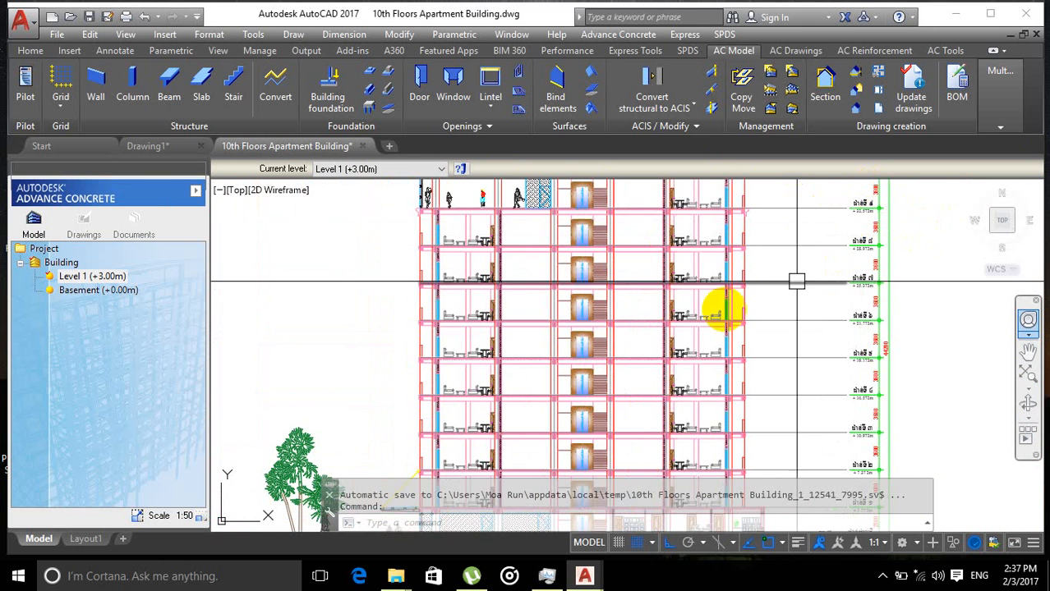
scroll(405, 279, down, 2)
scroll(406, 264, down, 5)
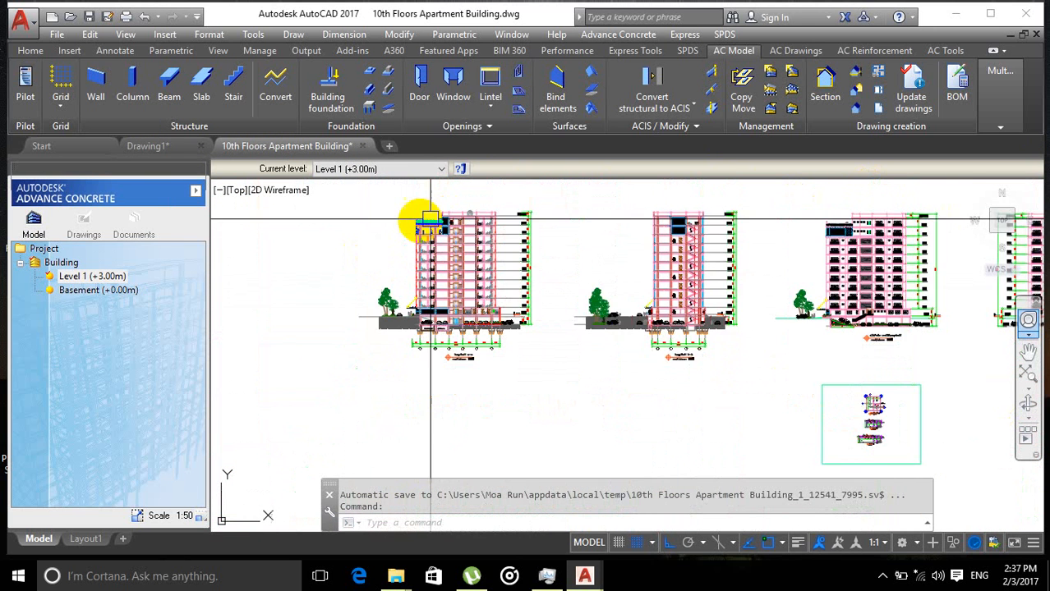
mouse_move(516, 223)
middle_down()
mouse_move(497, 308)
mouse_move(506, 300)
middle_up()
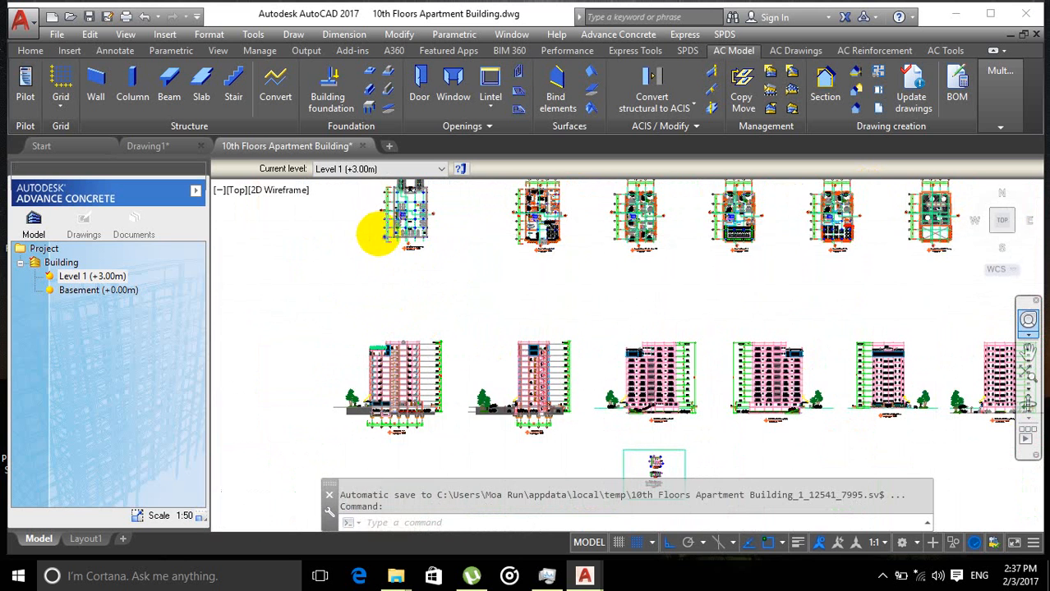
Step: Survey the row of floor plans above the sections, then inspect the first section's upper storeys
scroll(378, 234, up, 2)
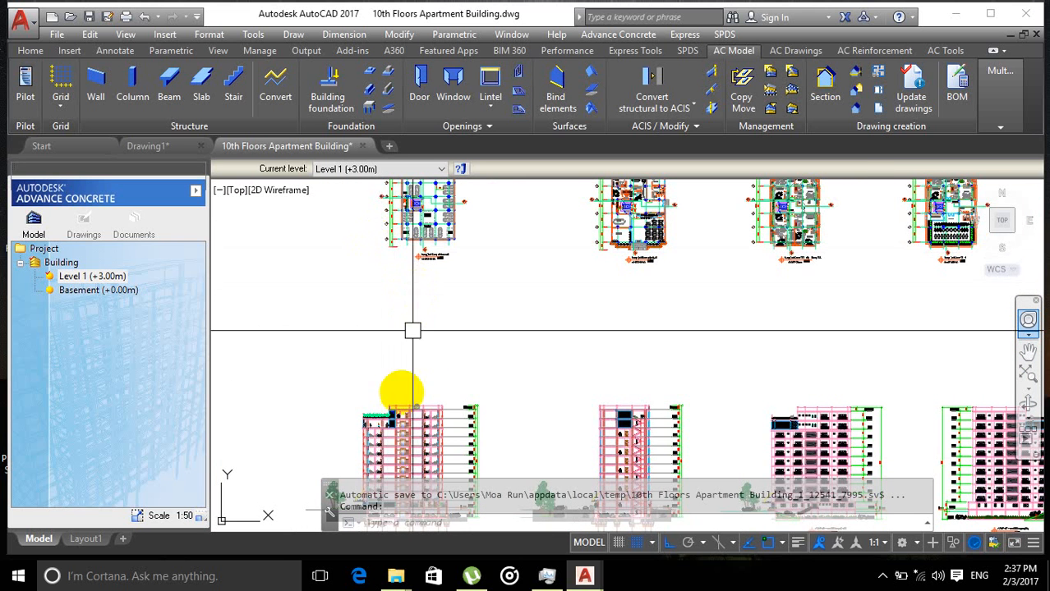
middle_drag(403, 342, 380, 251)
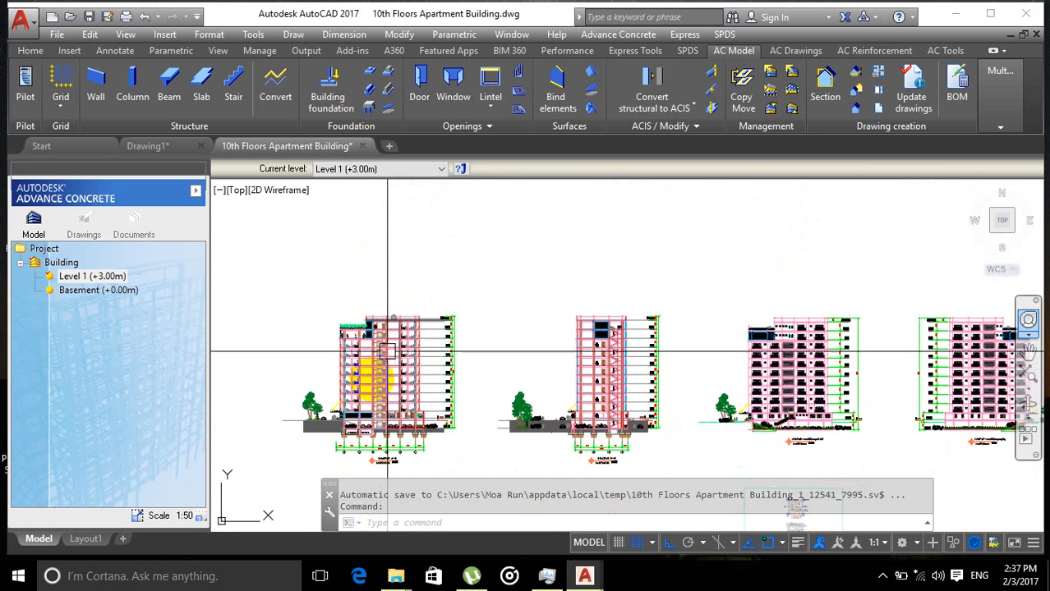
scroll(380, 370, up, 4)
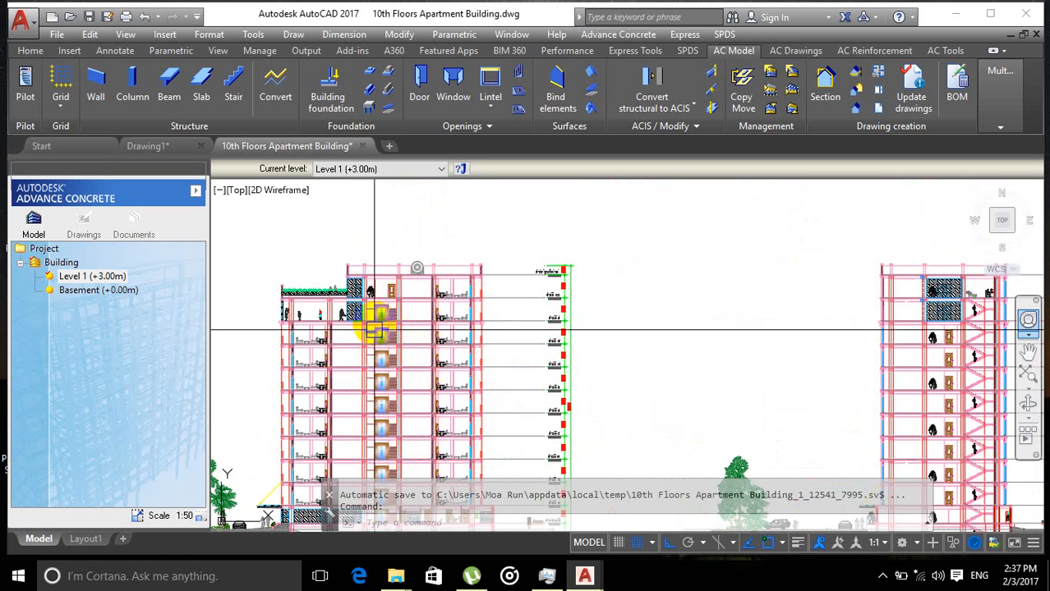
scroll(407, 329, up, 5)
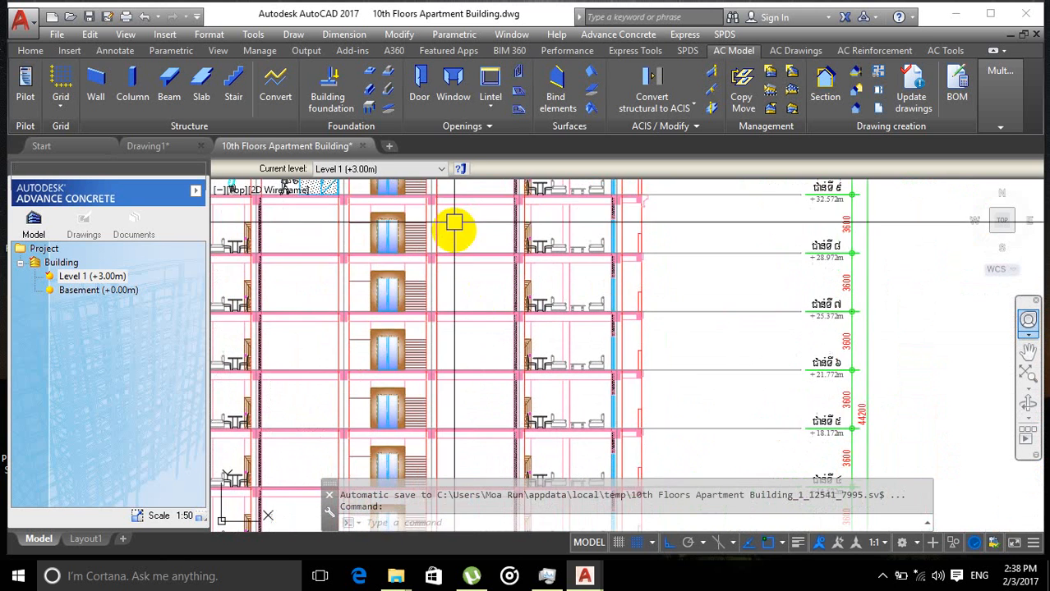
scroll(464, 316, down, 5)
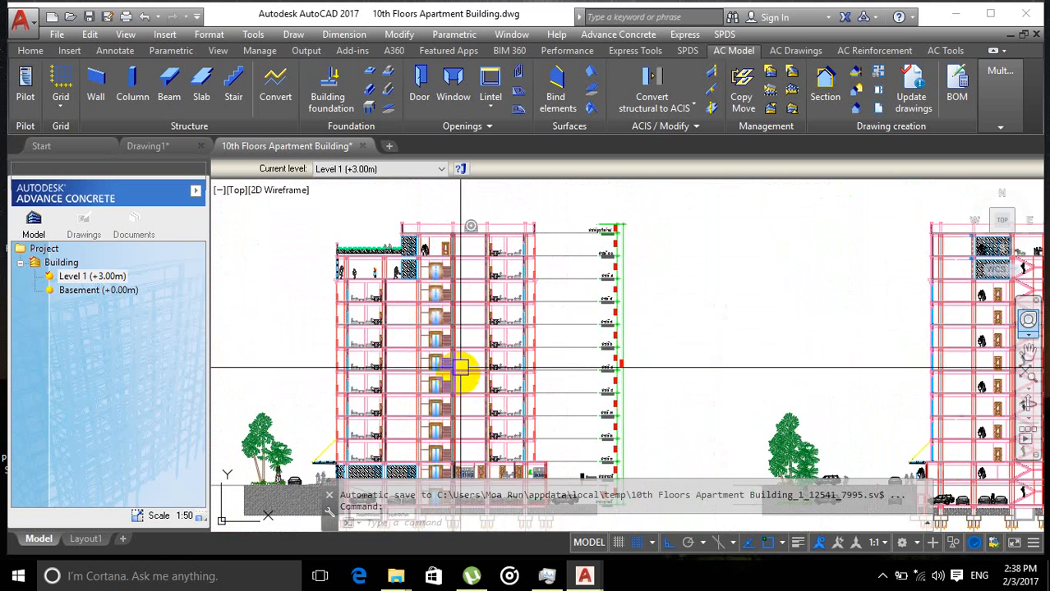
scroll(461, 367, up, 3)
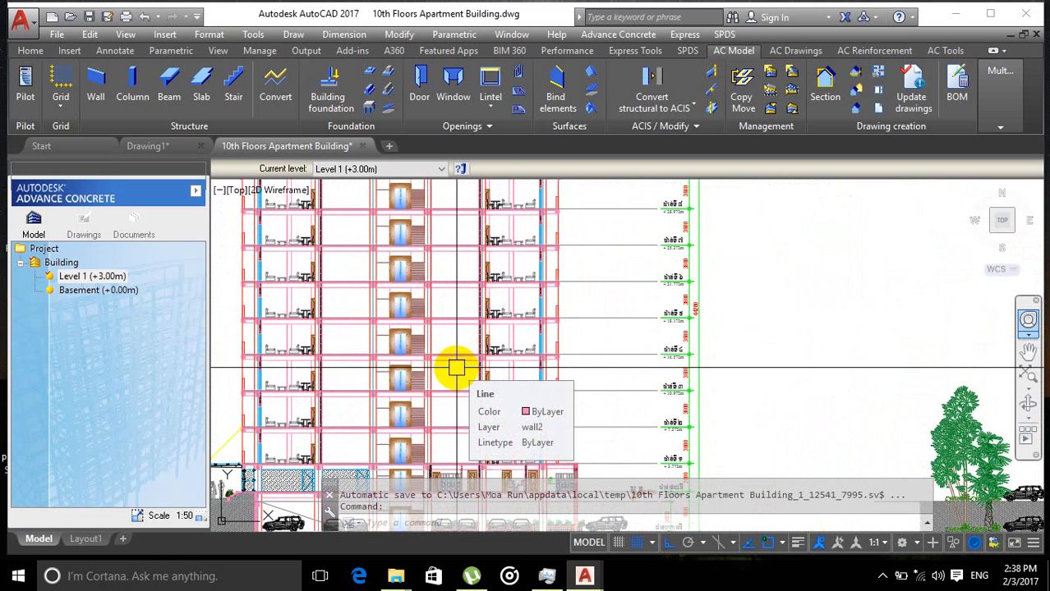
mouse_move(465, 336)
middle_down()
mouse_move(451, 332)
mouse_move(446, 359)
middle_up()
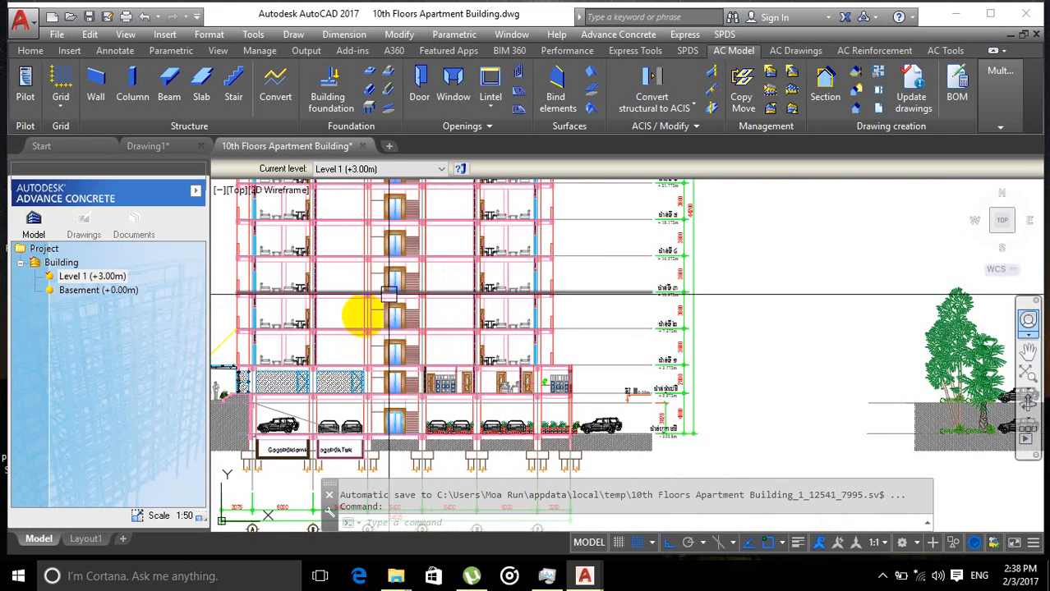
Step: Inspect the lower storeys, ground floor parking and foundation footings of the first building section
scroll(417, 328, up, 3)
scroll(387, 329, down, 5)
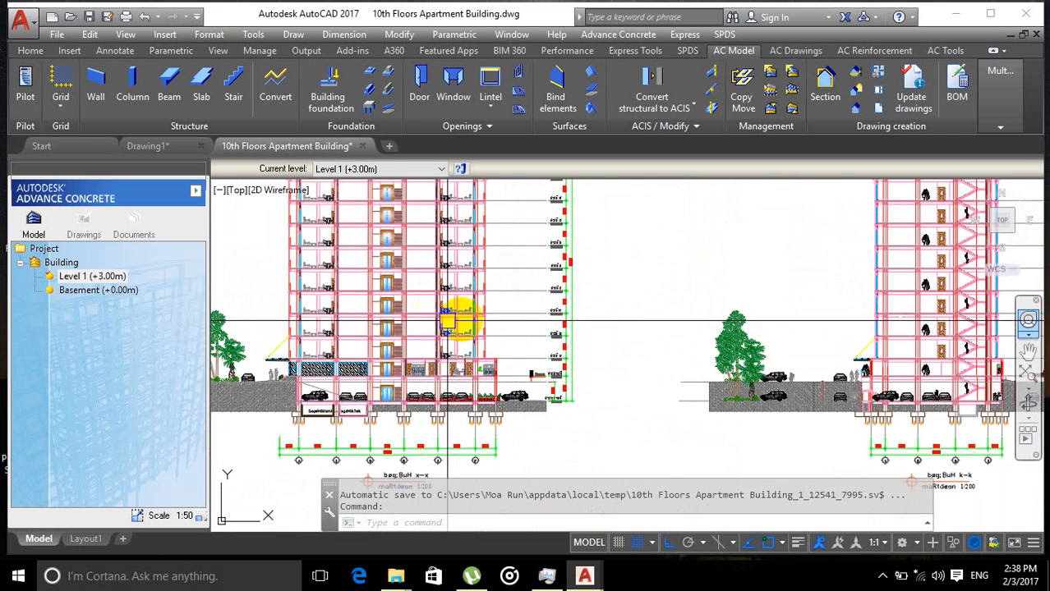
scroll(447, 322, up, 2)
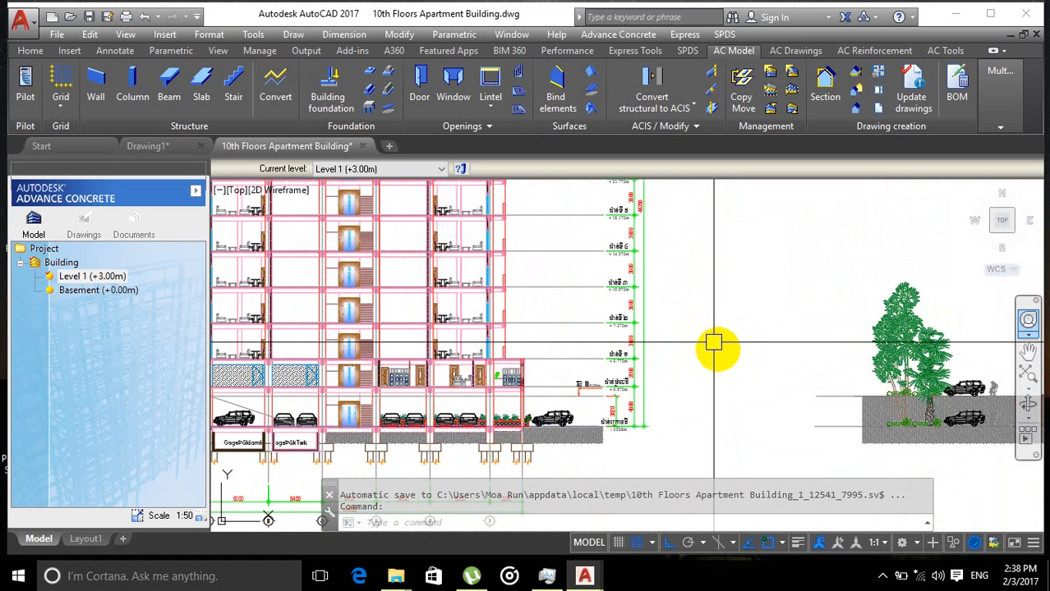
scroll(735, 367, down, 3)
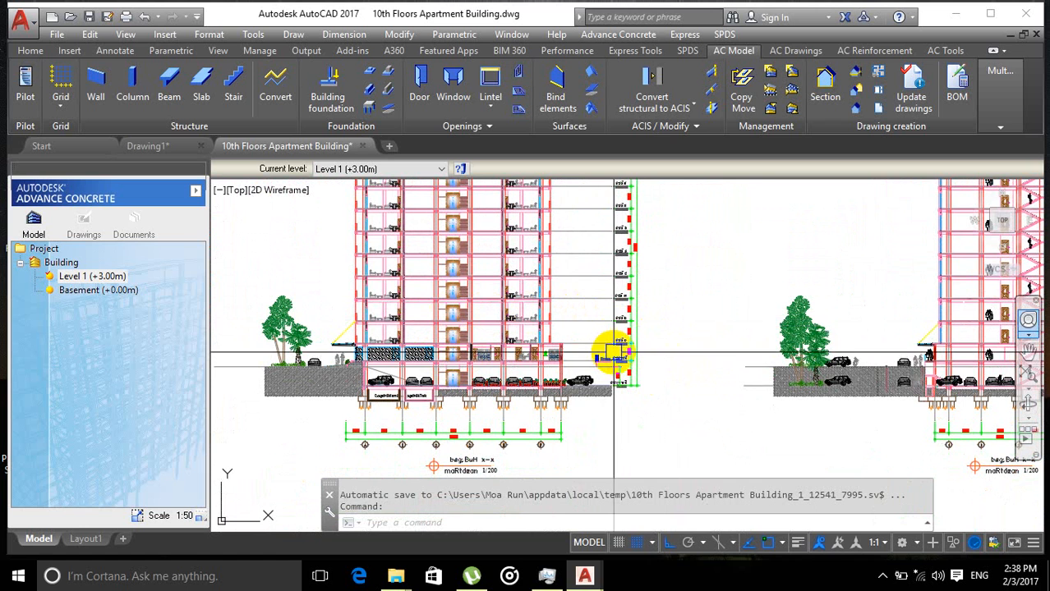
scroll(420, 284, up, 4)
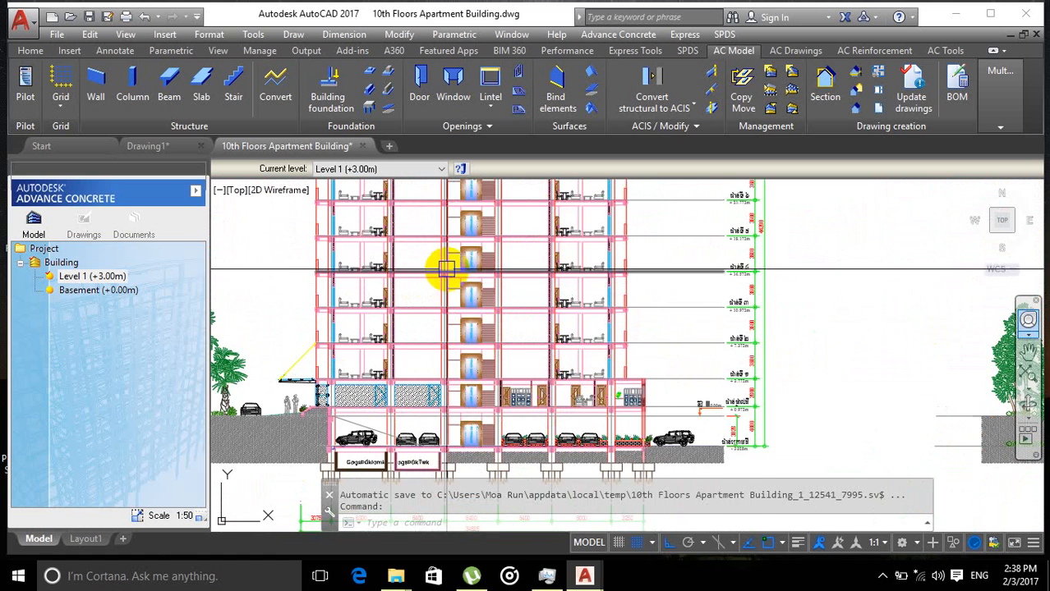
scroll(425, 324, down, 5)
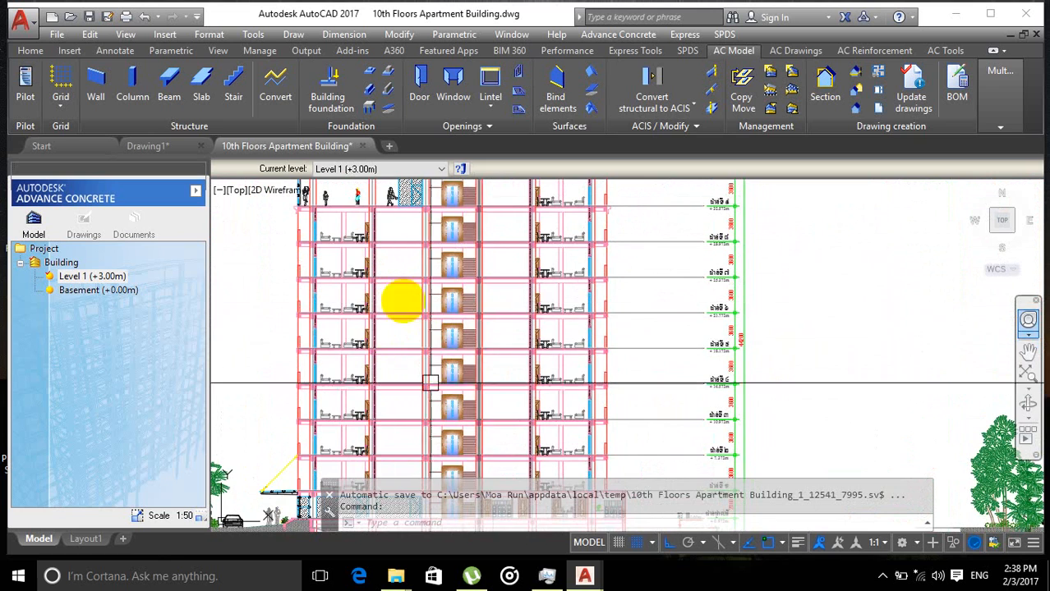
scroll(459, 293, up, 2)
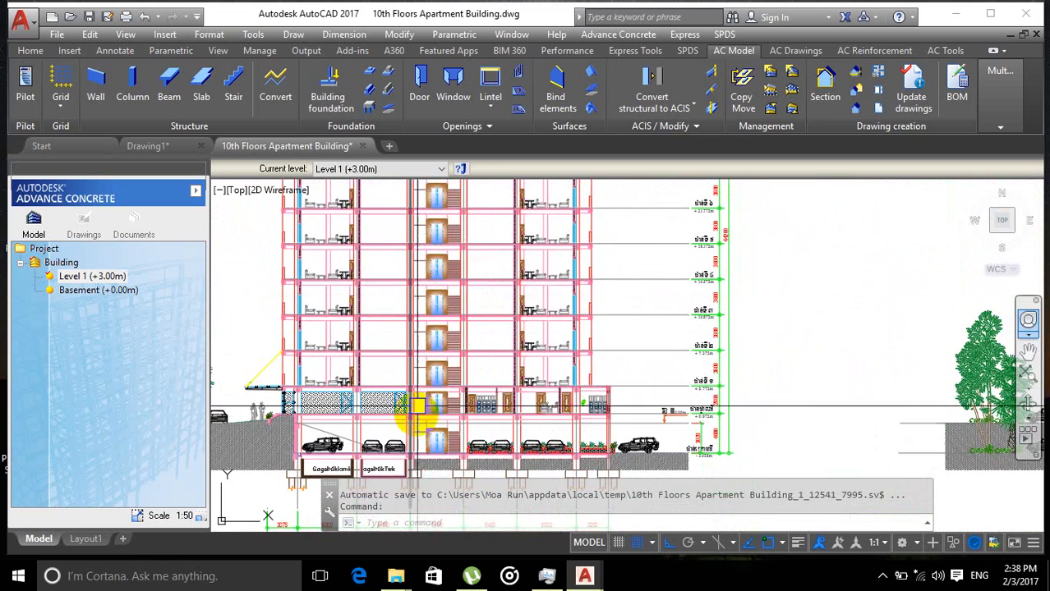
scroll(418, 404, up, 2)
scroll(434, 347, down, 3)
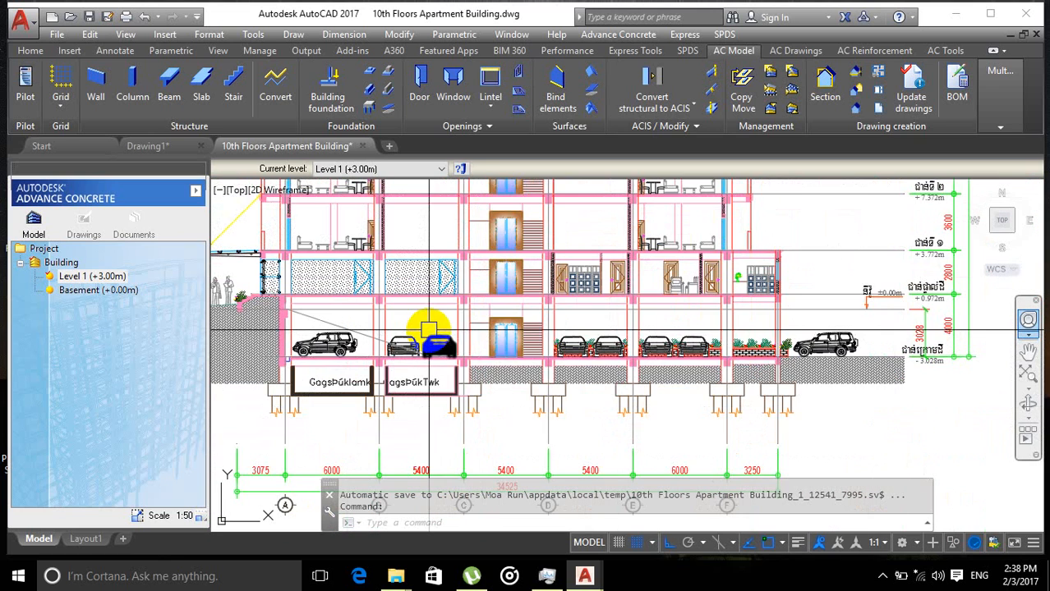
middle_drag(436, 331, 440, 367)
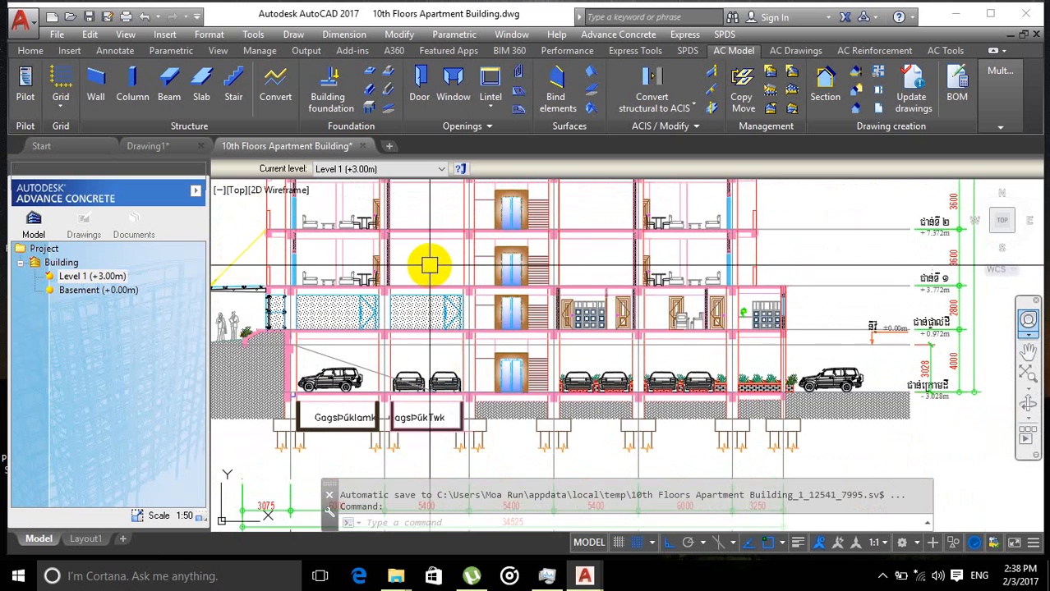
middle_drag(429, 265, 426, 303)
middle_drag(431, 245, 421, 297)
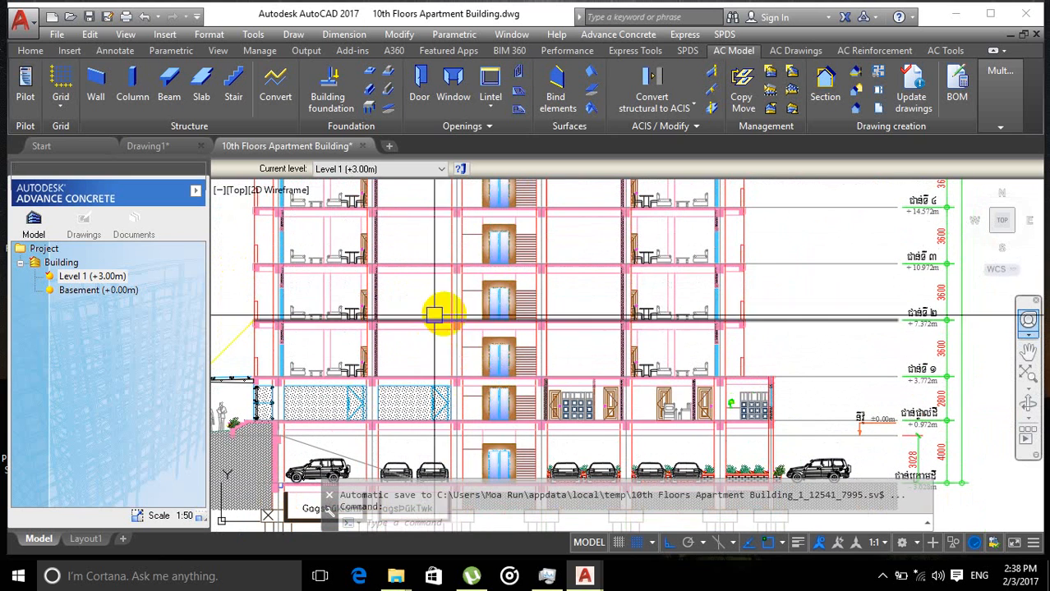
scroll(510, 361, down, 3)
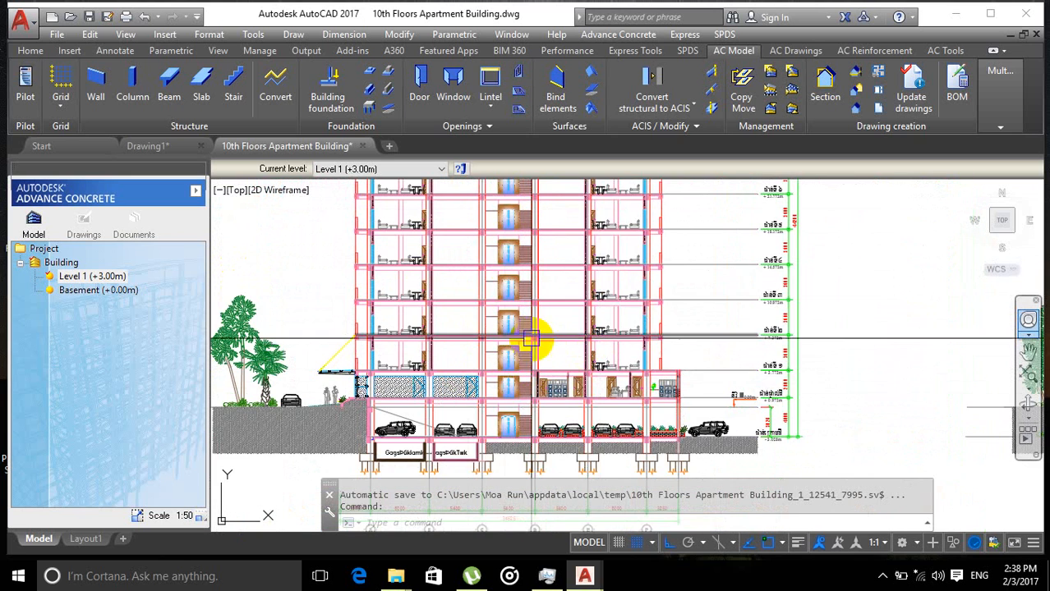
scroll(480, 270, up, 7)
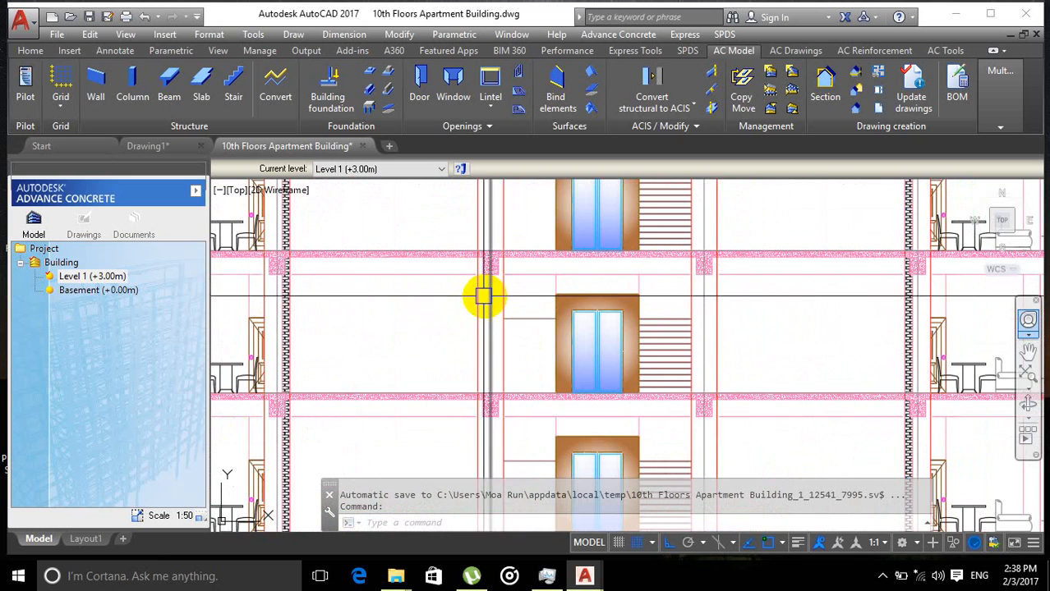
Step: Study the elevator and stair core details between the floor slabs of the section
scroll(493, 275, up, 3)
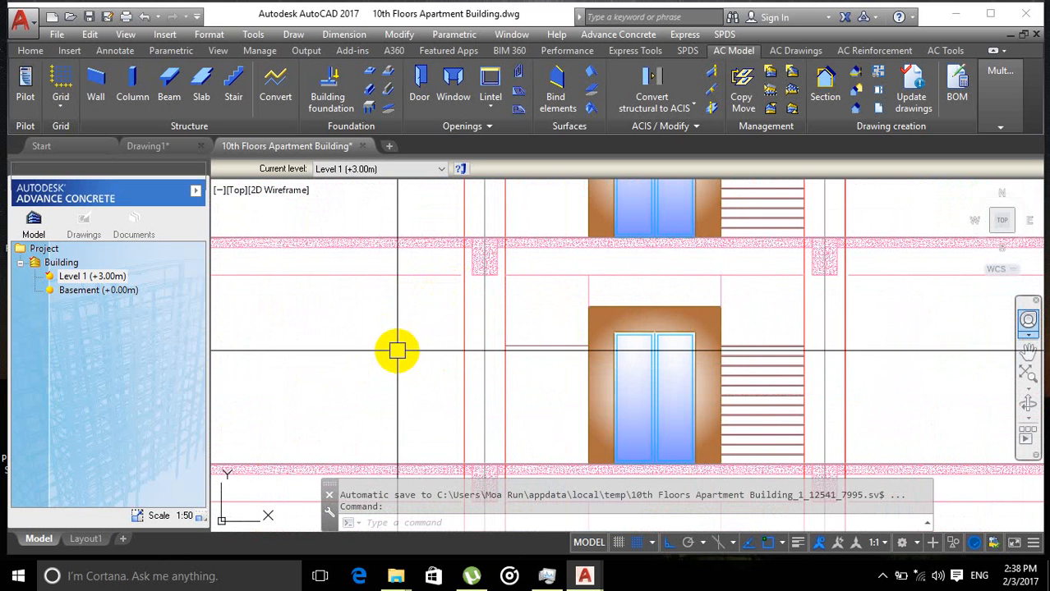
scroll(381, 313, down, 3)
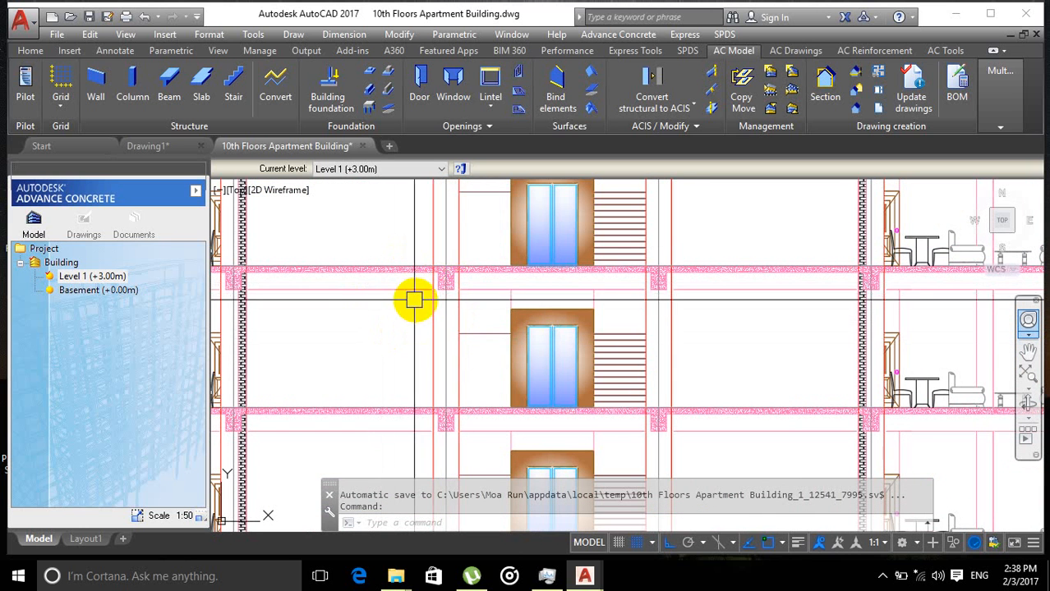
scroll(411, 296, down, 4)
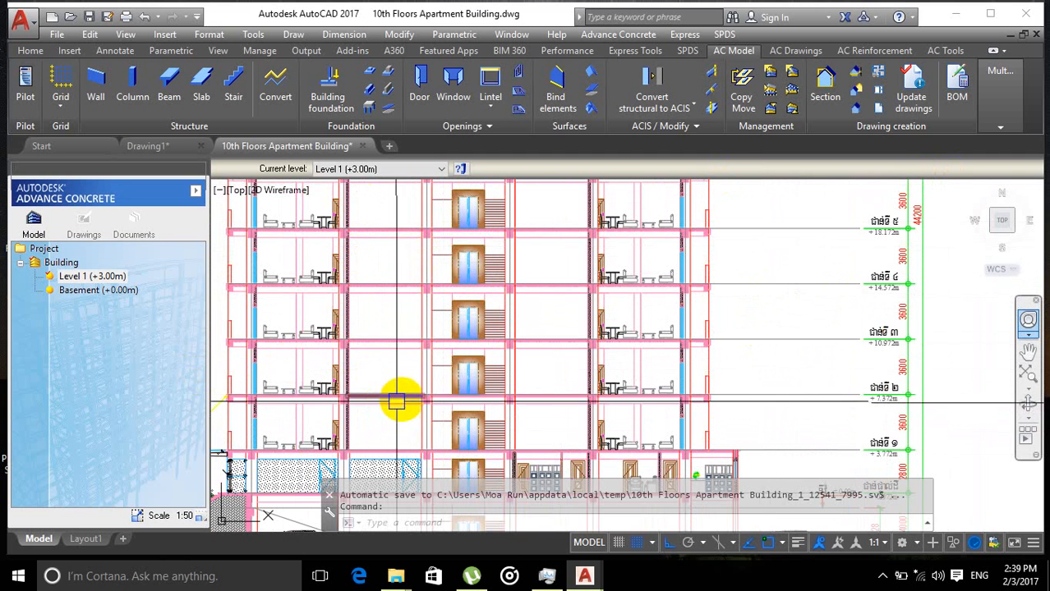
scroll(395, 349, down, 3)
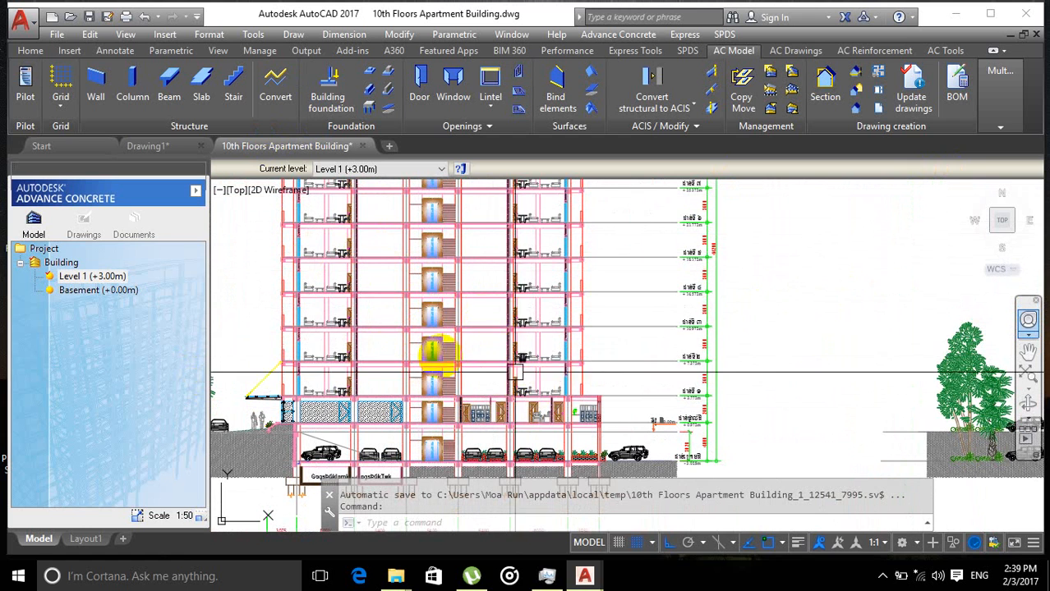
scroll(422, 399, up, 4)
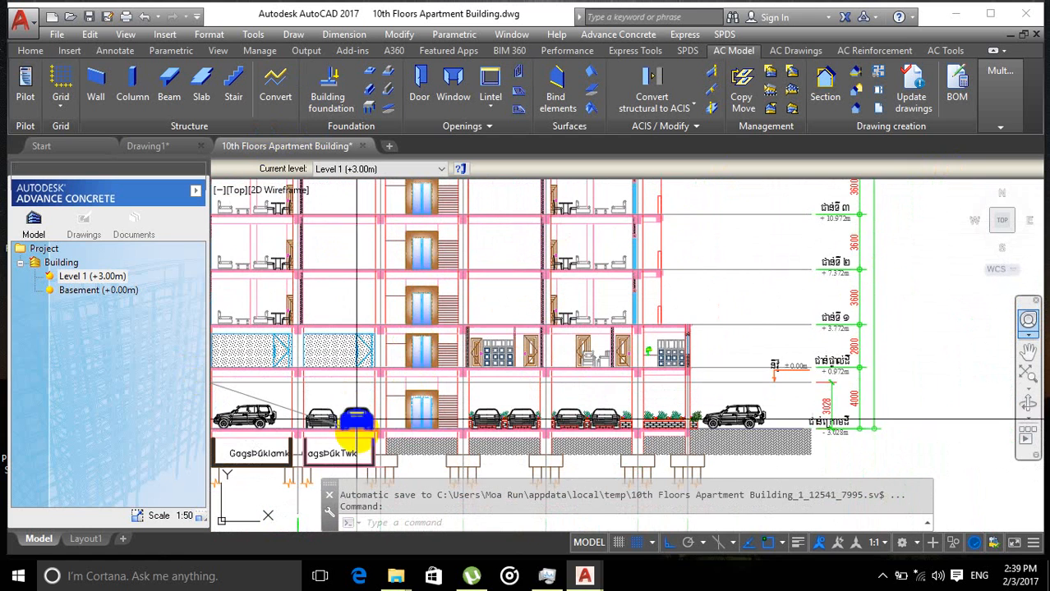
middle_drag(352, 427, 319, 374)
scroll(506, 423, down, 6)
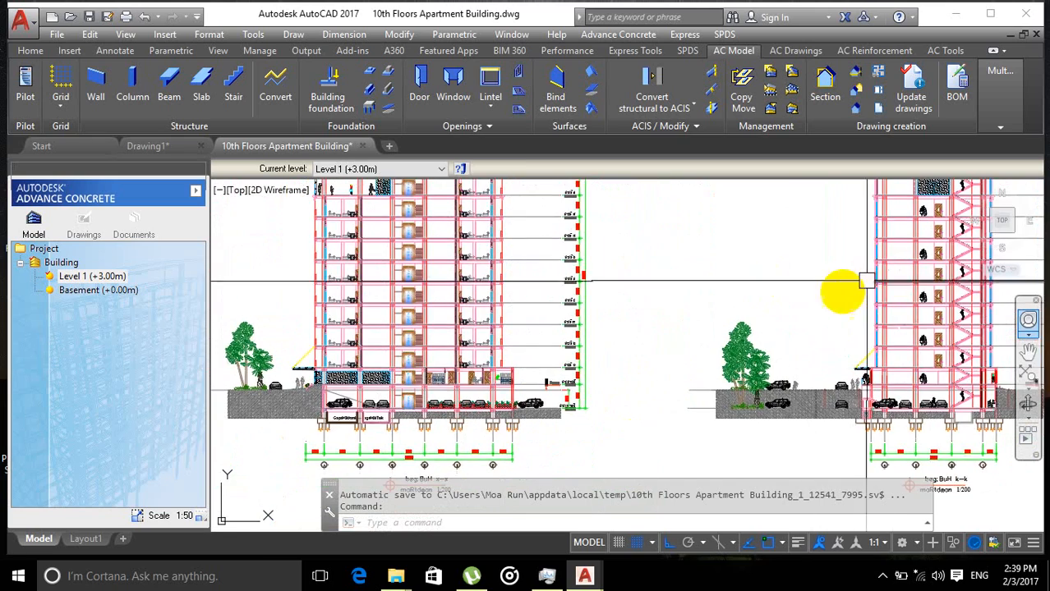
Step: Examine the basement and ground level elevation labels and dimensions beside the section
middle_drag(839, 293, 658, 309)
scroll(694, 445, up, 2)
middle_drag(649, 456, 850, 387)
scroll(496, 363, up, 4)
middle_drag(496, 363, 750, 369)
middle_drag(526, 298, 690, 312)
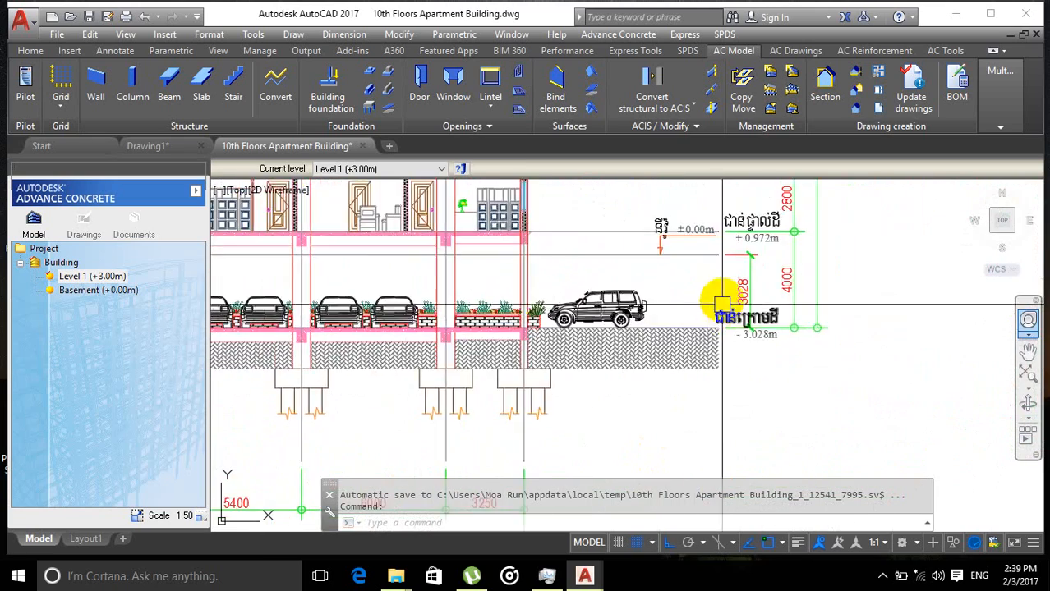
middle_drag(730, 211, 724, 329)
scroll(724, 332, up, 2)
scroll(722, 352, down, 2)
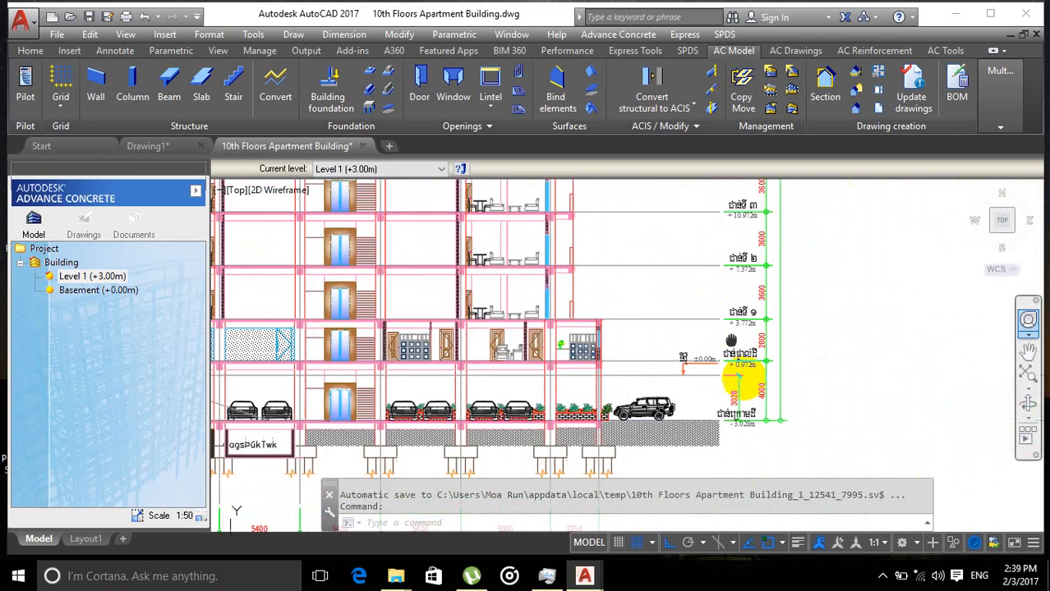
middle_drag(692, 253, 712, 432)
middle_drag(668, 267, 691, 394)
middle_drag(694, 205, 674, 435)
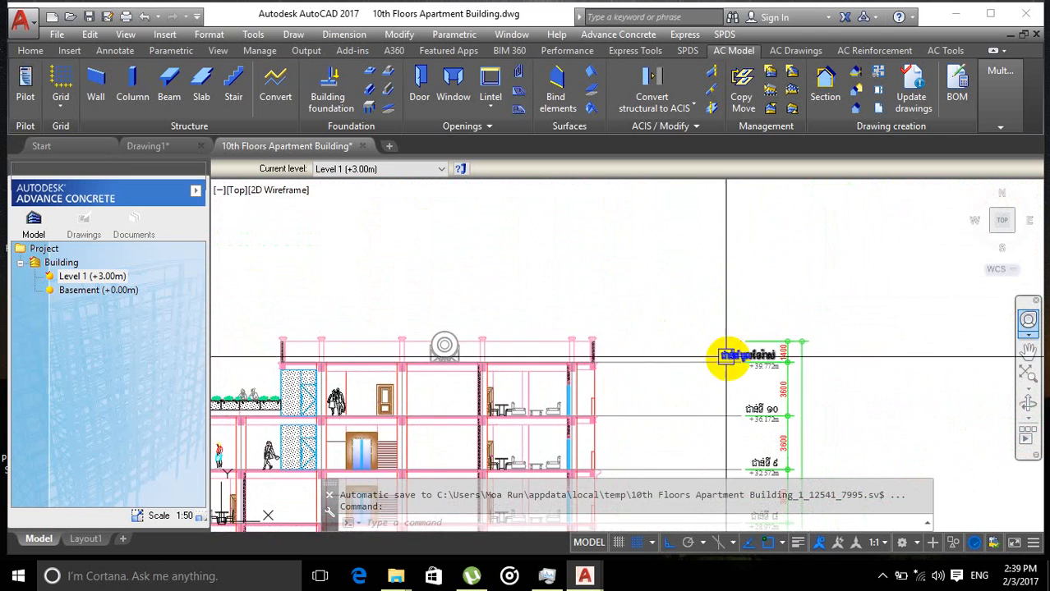
Step: Inspect the roof level labels at the top of the section, then review the whole drawing sheet
scroll(698, 379, up, 3)
scroll(699, 398, down, 2)
scroll(692, 371, down, 5)
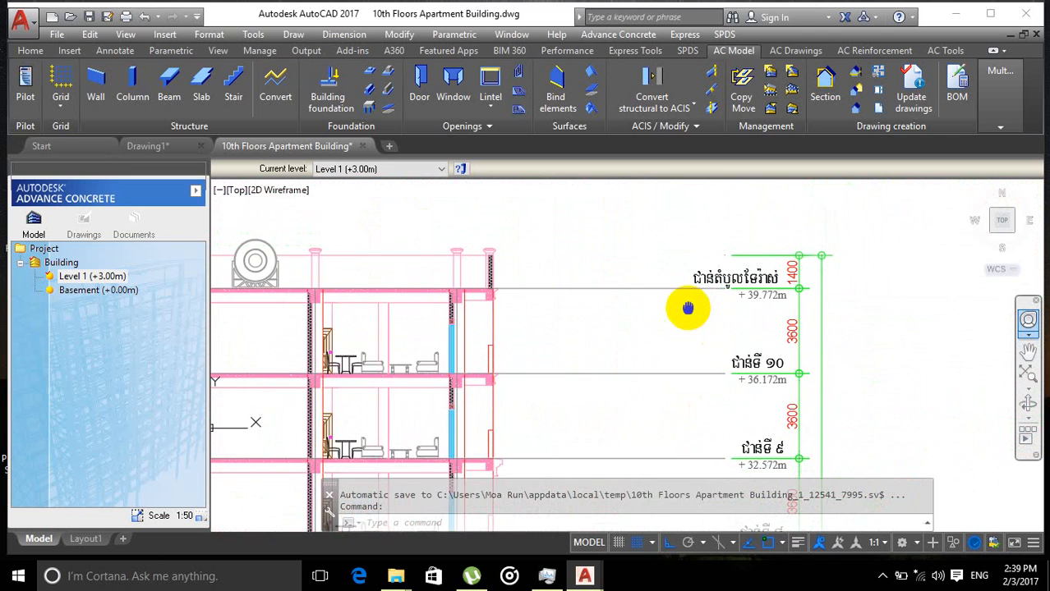
middle_drag(608, 414, 602, 336)
scroll(509, 349, up, 4)
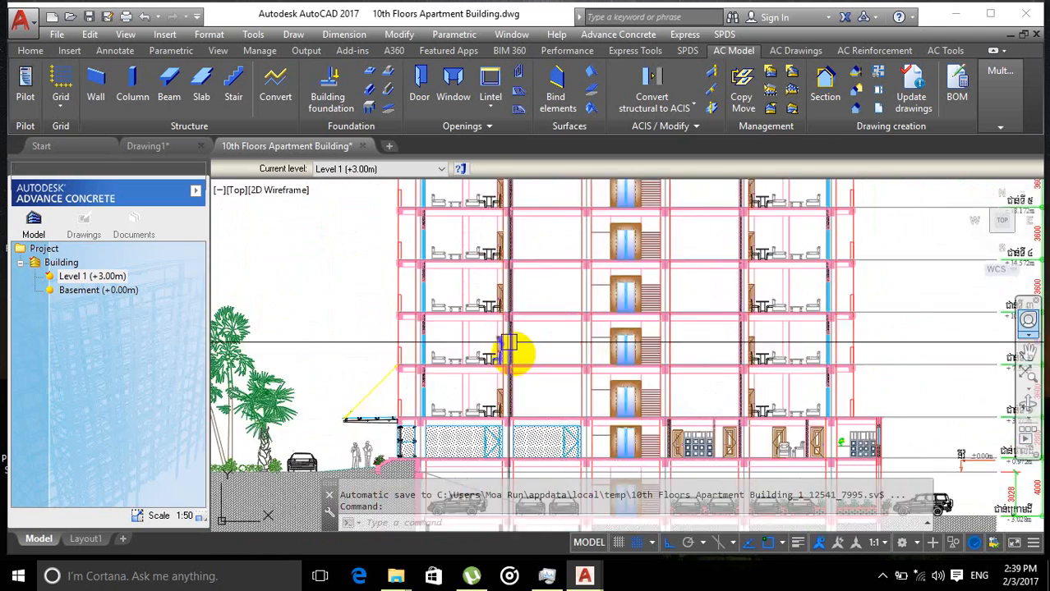
middle_drag(568, 395, 607, 260)
scroll(490, 371, up, 3)
scroll(432, 380, down, 4)
middle_drag(517, 345, 582, 323)
scroll(521, 353, down, 6)
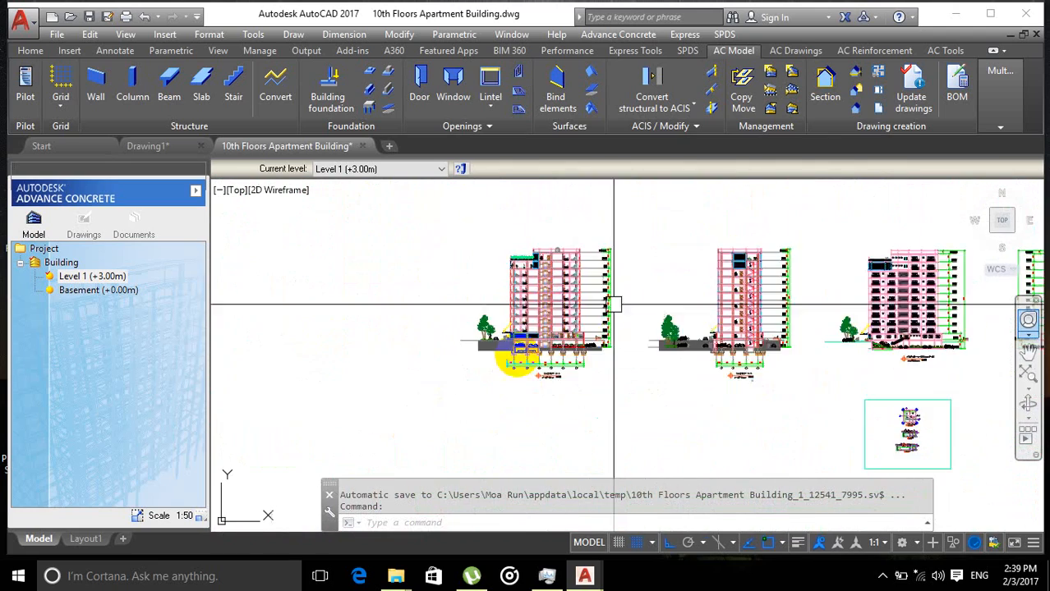
Step: Examine the upper storeys of the building sections and the row of floor plans above them
scroll(651, 342, down, 1)
mouse_move(827, 244)
middle_down()
mouse_move(651, 342)
mouse_move(518, 383)
middle_up()
scroll(649, 343, down, 2)
scroll(753, 406, up, 6)
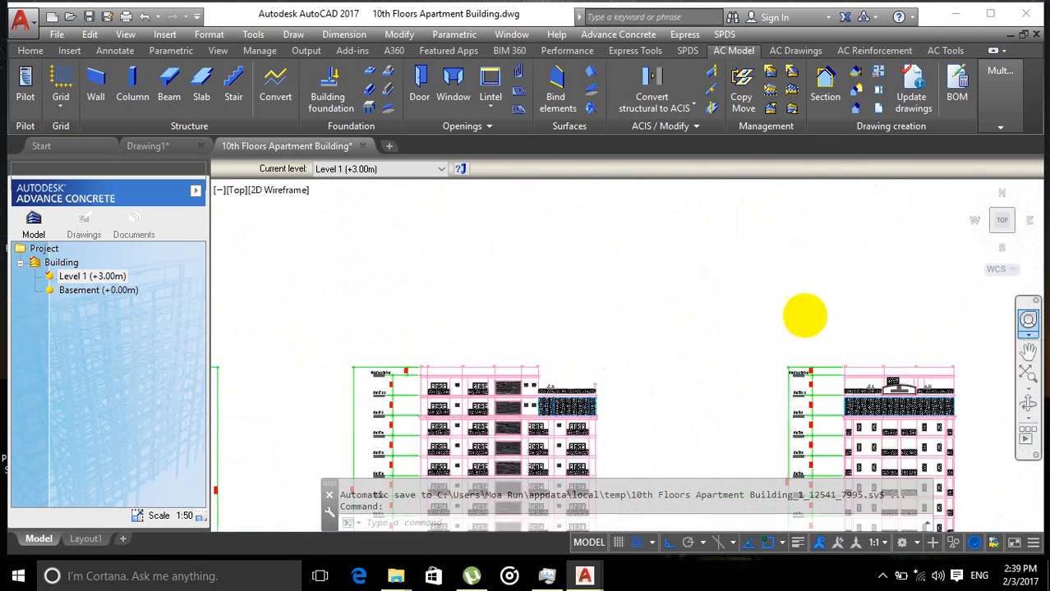
scroll(804, 314, down, 6)
mouse_move(783, 217)
middle_down()
mouse_move(661, 297)
mouse_move(521, 339)
middle_up()
scroll(661, 301, up, 7)
scroll(660, 305, down, 9)
drag(522, 338, 568, 307)
scroll(488, 333, up, 6)
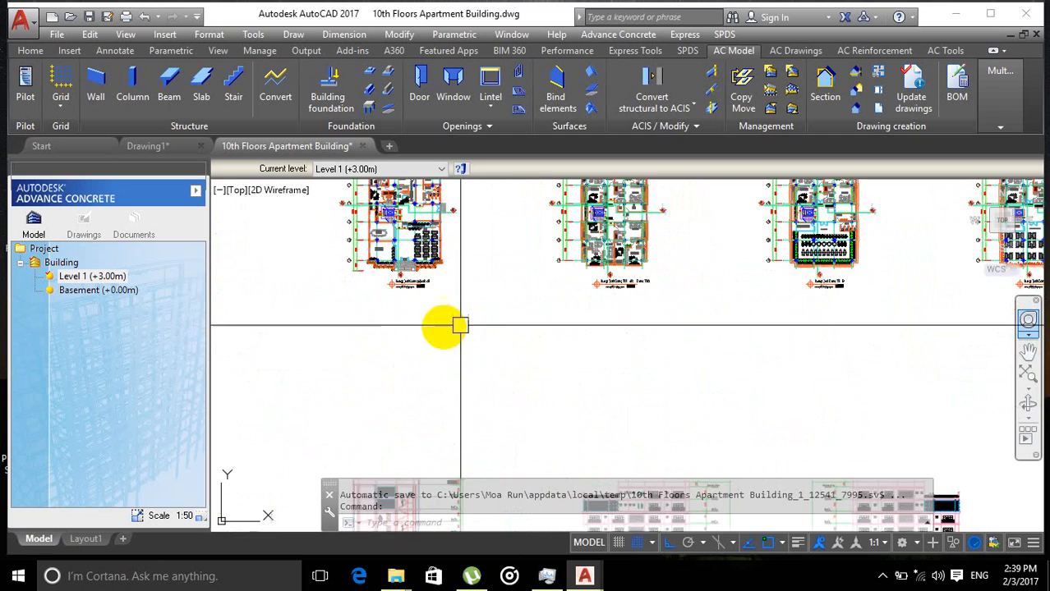
Step: Inspect the ground floor parking plan's column grid, stair core and title label up close
middle_drag(382, 361, 494, 406)
middle_drag(485, 344, 493, 432)
scroll(516, 374, up, 4)
middle_drag(372, 352, 532, 356)
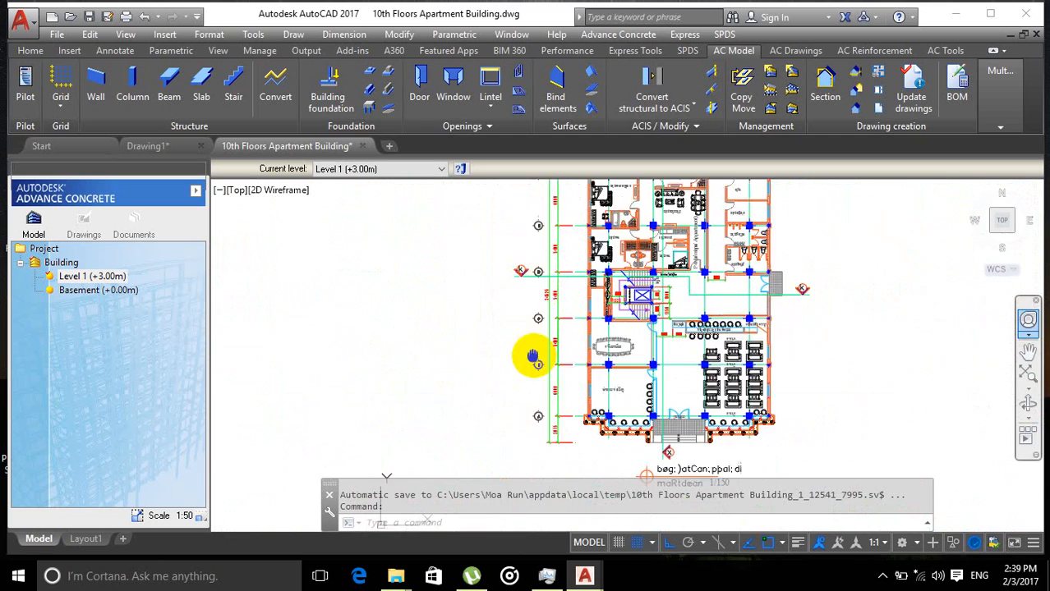
scroll(460, 352, down, 4)
middle_drag(464, 351, 487, 352)
scroll(326, 383, up, 6)
mouse_move(386, 397)
middle_down()
mouse_move(481, 404)
mouse_move(549, 426)
middle_up()
scroll(579, 431, down, 5)
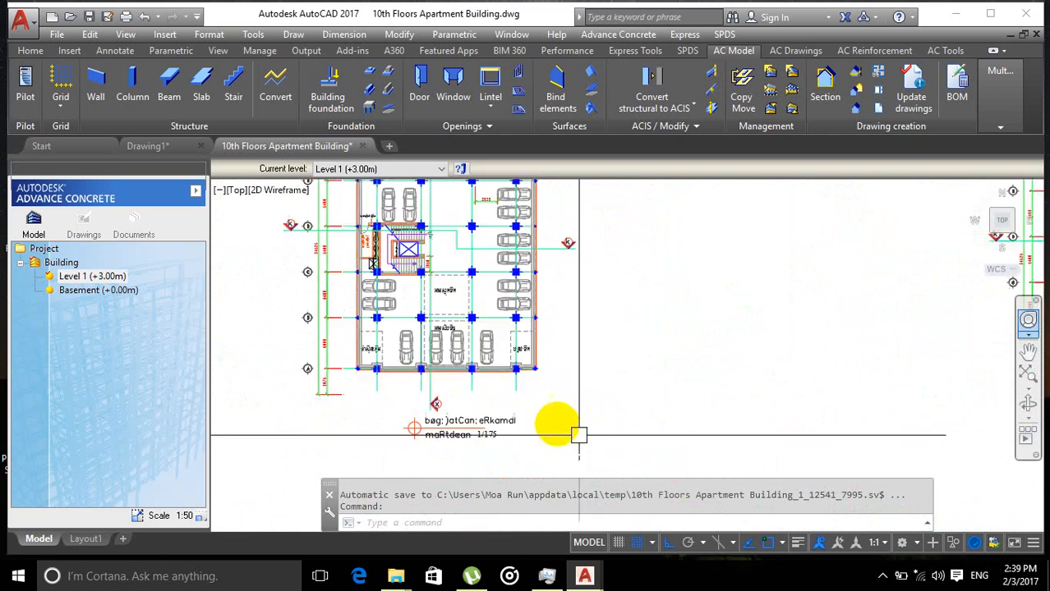
mouse_move(447, 476)
middle_down()
mouse_move(429, 398)
mouse_move(377, 284)
middle_up()
scroll(429, 400, down, 2)
middle_drag(312, 308, 319, 276)
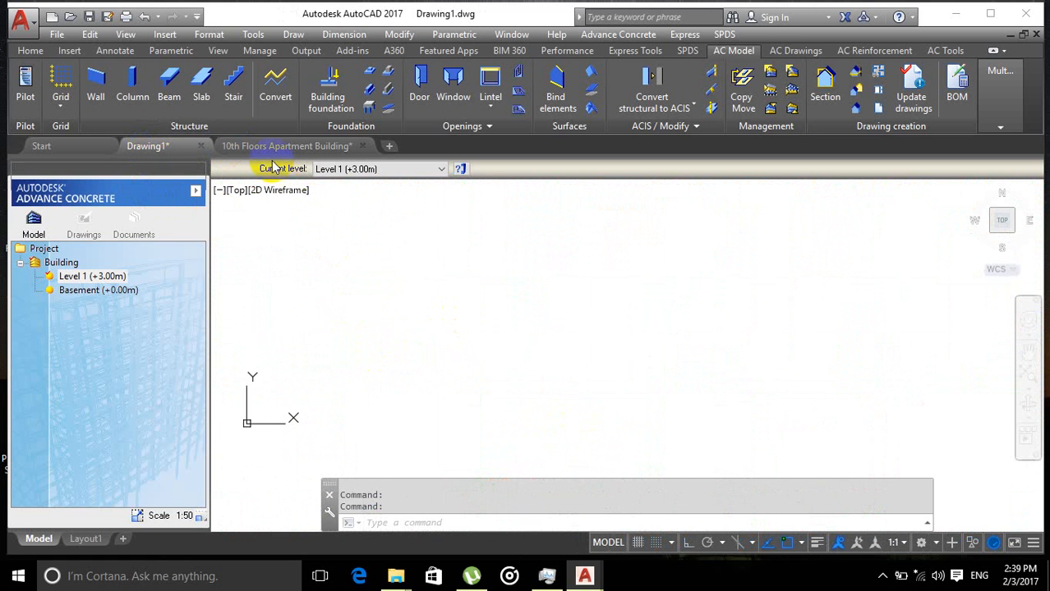
Step: Compare the floor plans across the drawing sheet, from the parking level to the typical floors
scroll(438, 328, down, 5)
mouse_move(437, 328)
middle_down()
mouse_move(388, 291)
mouse_move(386, 256)
mouse_move(387, 342)
middle_up()
scroll(384, 292, up, 5)
middle_drag(393, 246, 399, 355)
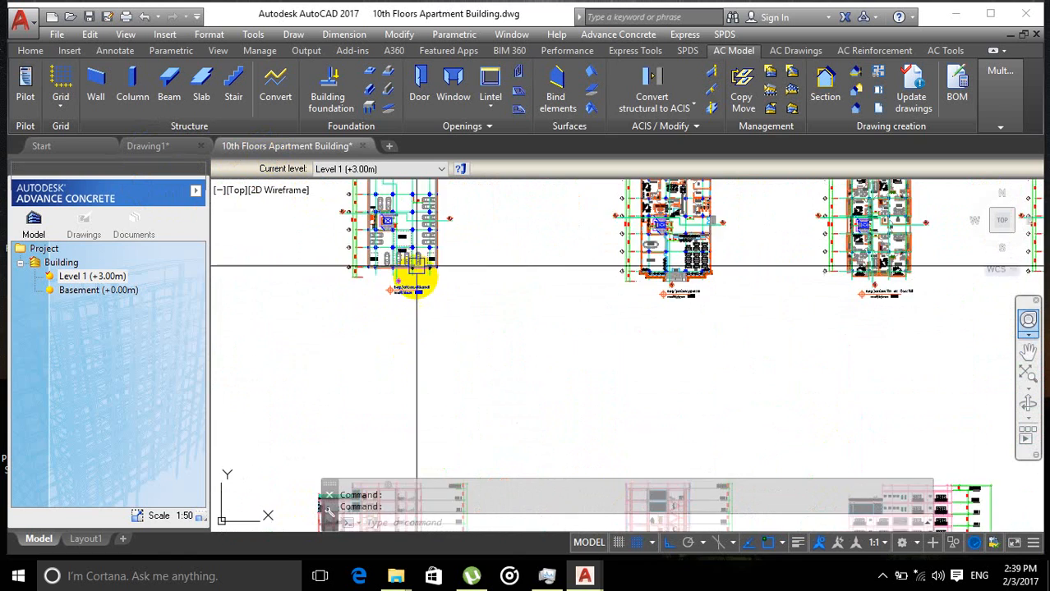
middle_drag(417, 265, 428, 356)
scroll(518, 334, up, 2)
scroll(575, 353, up, 1)
scroll(553, 387, down, 4)
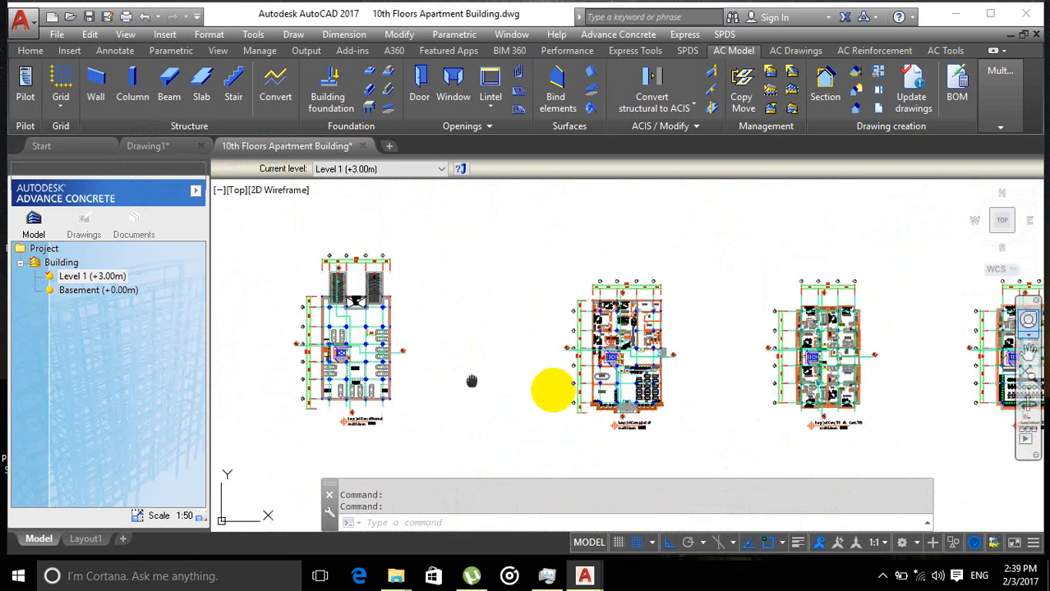
scroll(520, 392, up, 6)
scroll(645, 386, down, 4)
middle_drag(587, 388, 593, 332)
scroll(555, 389, up, 2)
Step: In Drawing1, create a structural grid of 3x3 bays along X and 3x2 along Y from point 0,0 with 0 rotation
click(163, 147)
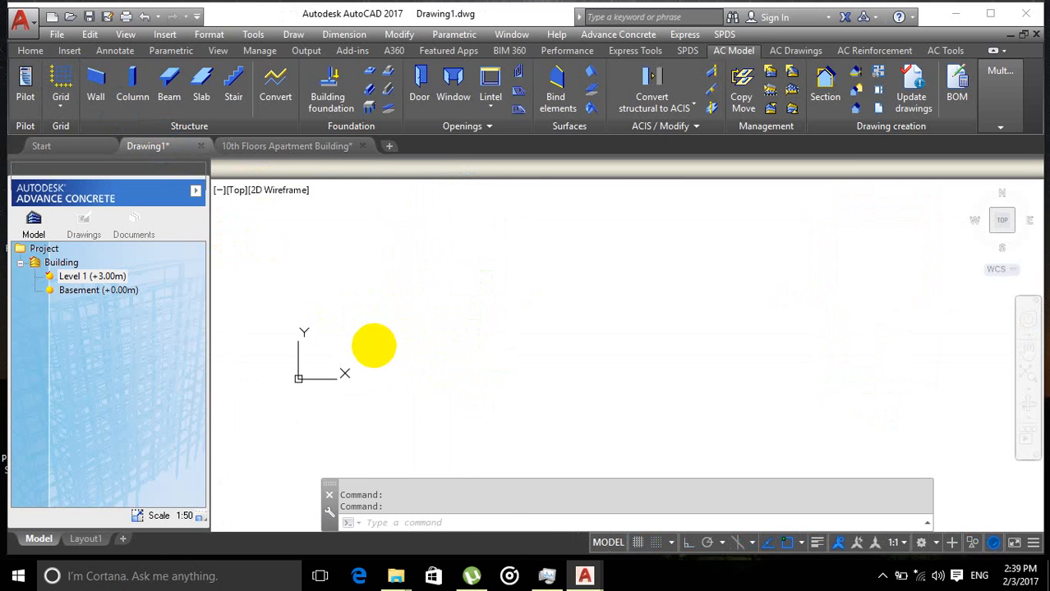
scroll(367, 348, up, 5)
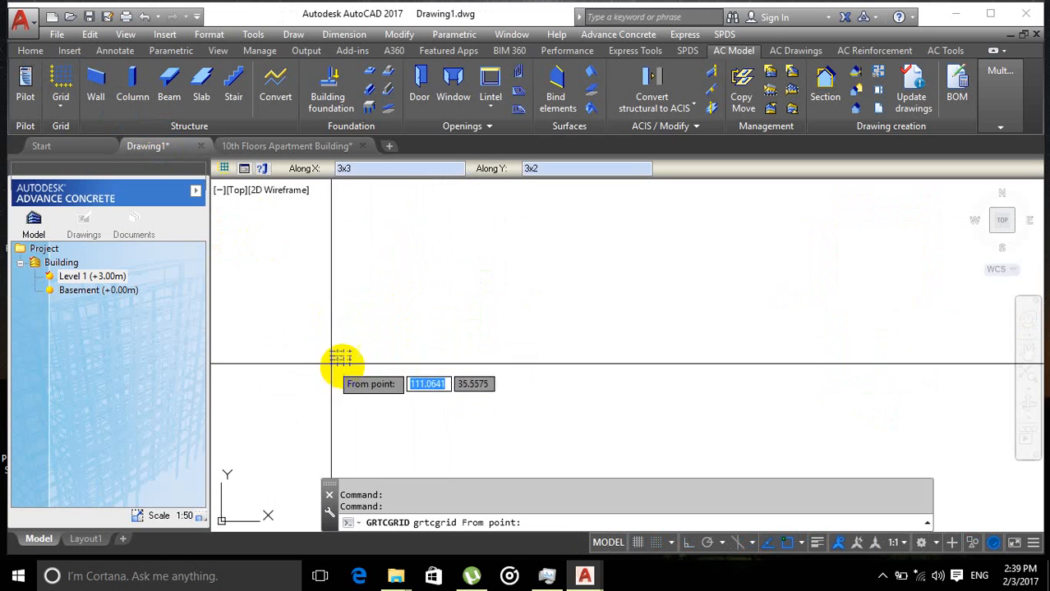
scroll(385, 345, up, 5)
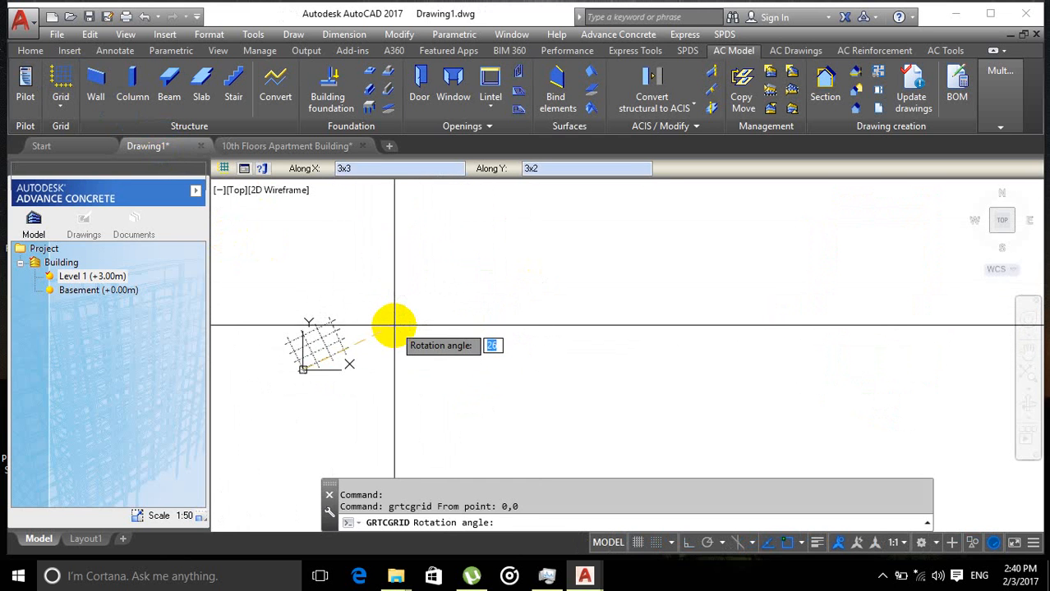
text(0)
key(Return)
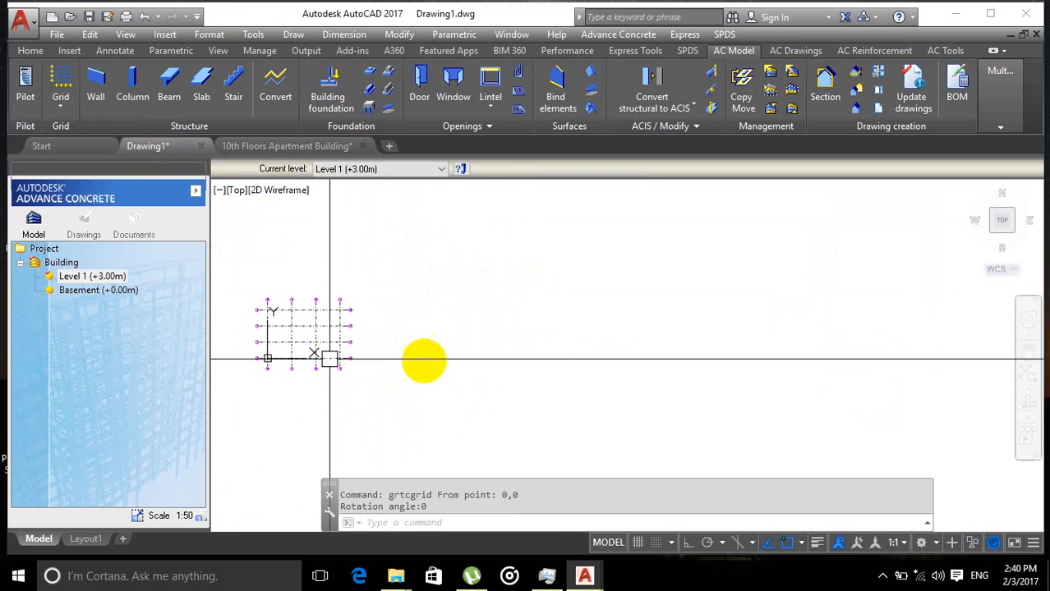
Step: Return to the apartment building drawing and examine the ground floor parking plan's column layout
scroll(435, 349, up, 4)
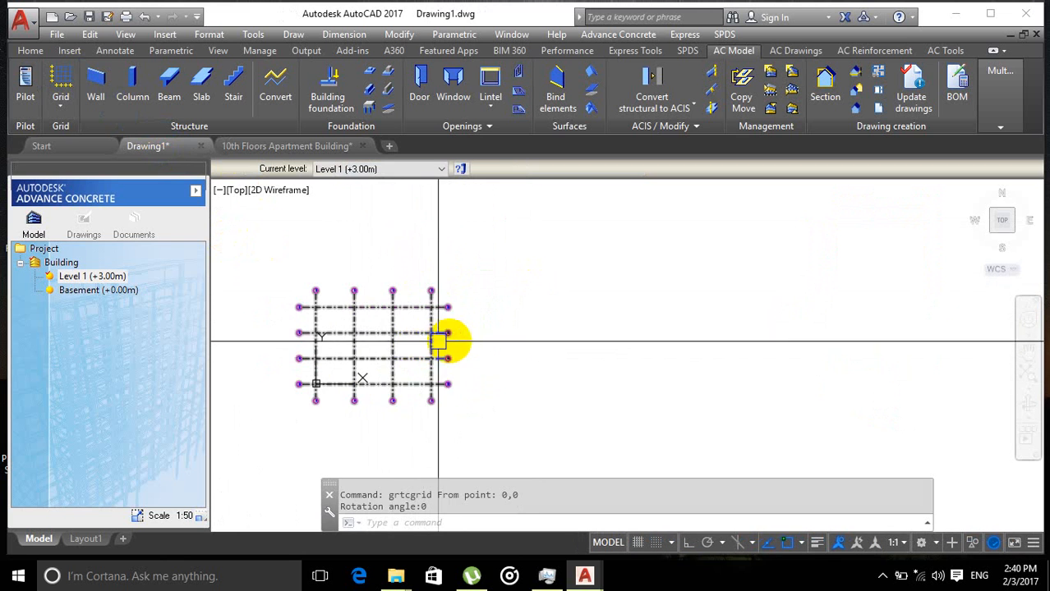
click(264, 148)
scroll(457, 292, up, 4)
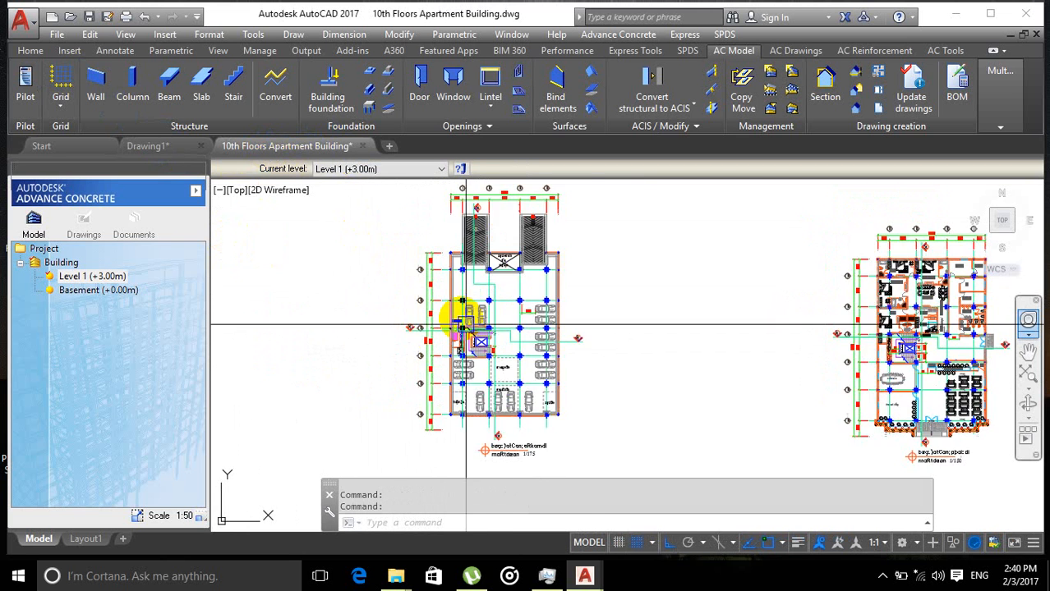
click(265, 148)
middle_drag(455, 272, 415, 244)
scroll(419, 248, down, 2)
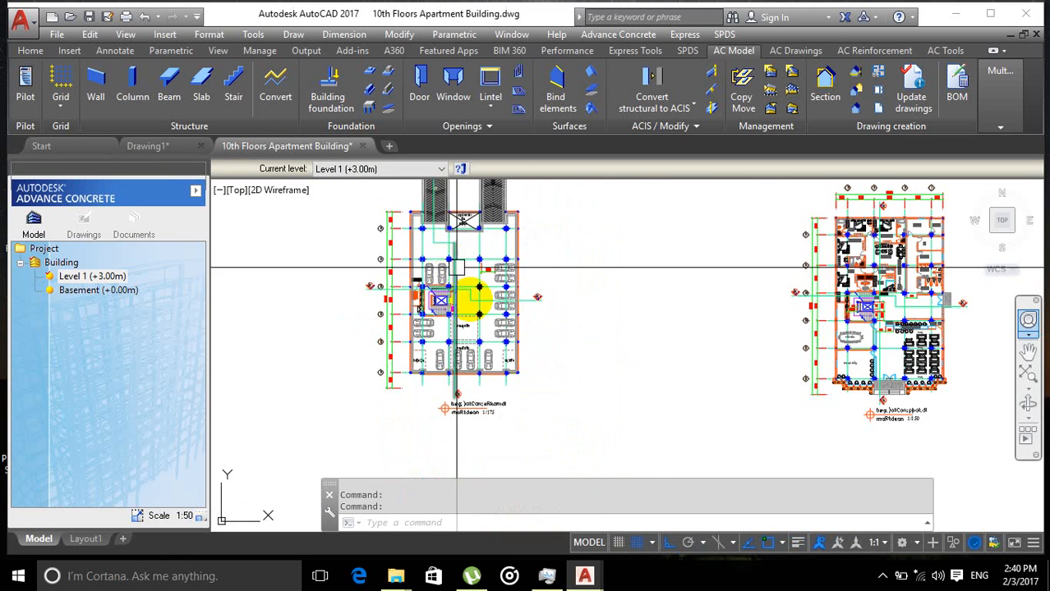
scroll(417, 303, up, 4)
scroll(462, 300, up, 2)
middle_drag(448, 283, 429, 296)
scroll(460, 289, down, 4)
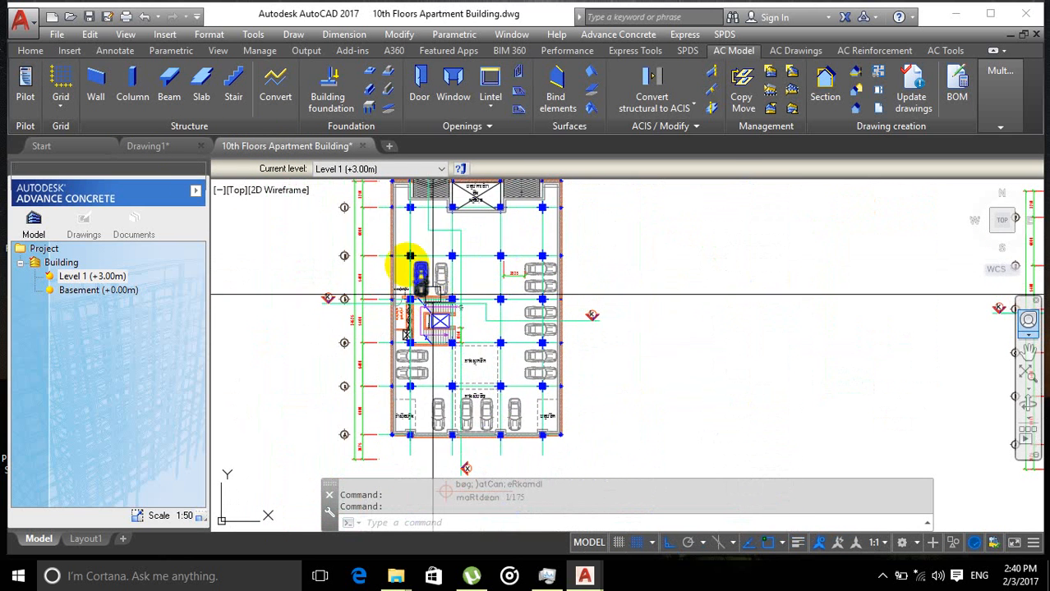
scroll(550, 328, down, 4)
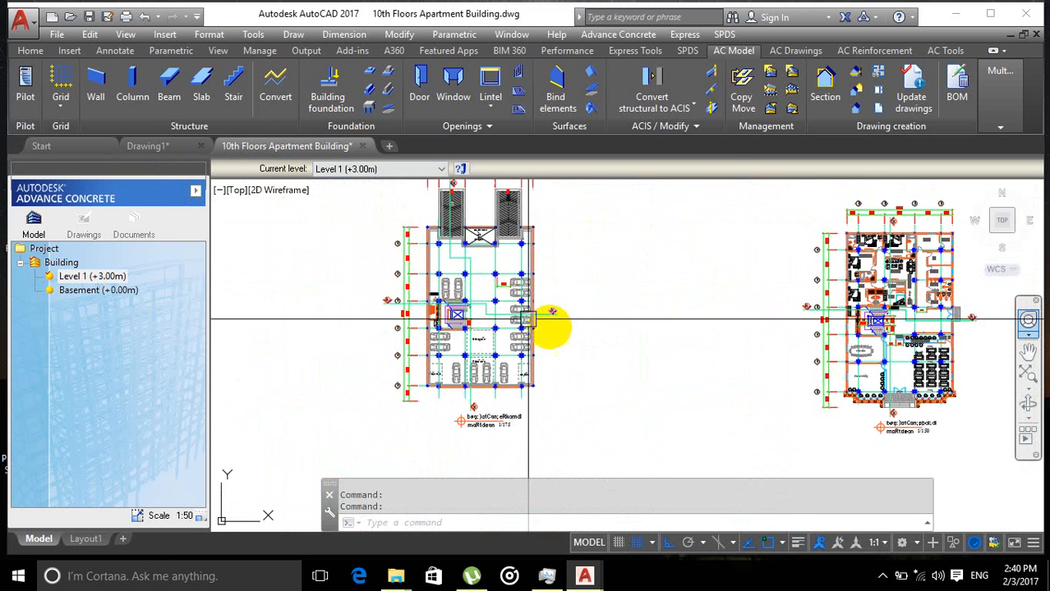
scroll(546, 312, up, 6)
scroll(544, 316, down, 3)
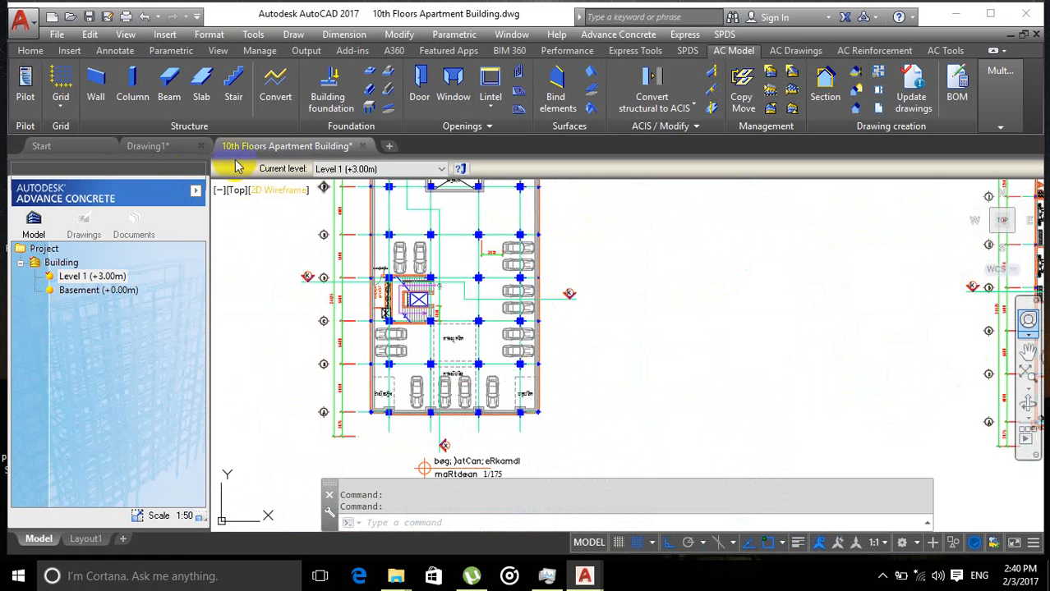
Step: Select the ground floor parking plan with a window and copy it to the clipboard
click(148, 147)
scroll(407, 287, down, 5)
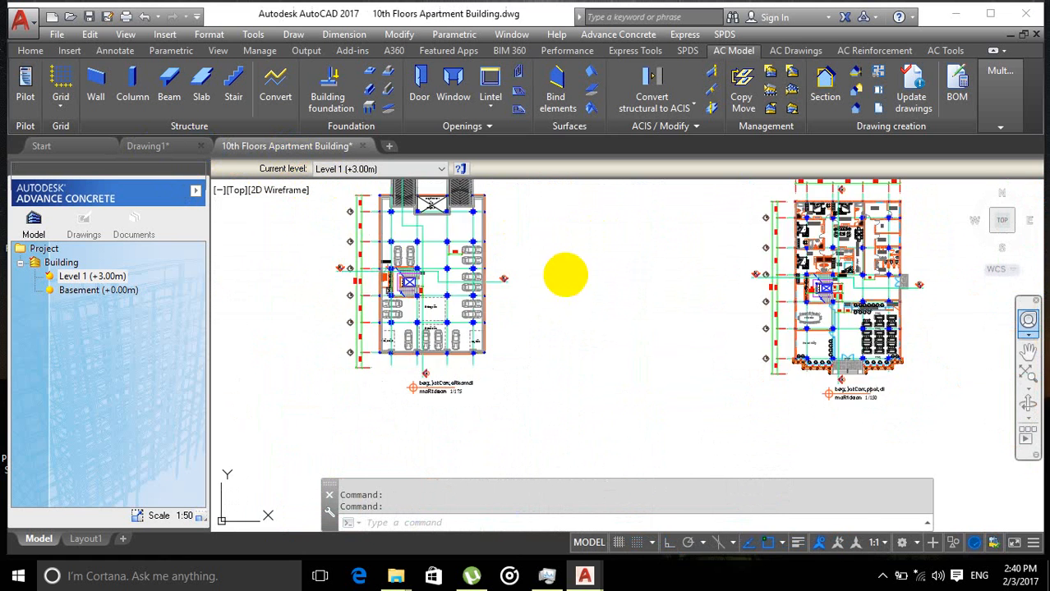
scroll(562, 273, down, 3)
scroll(534, 356, up, 2)
scroll(398, 278, down, 2)
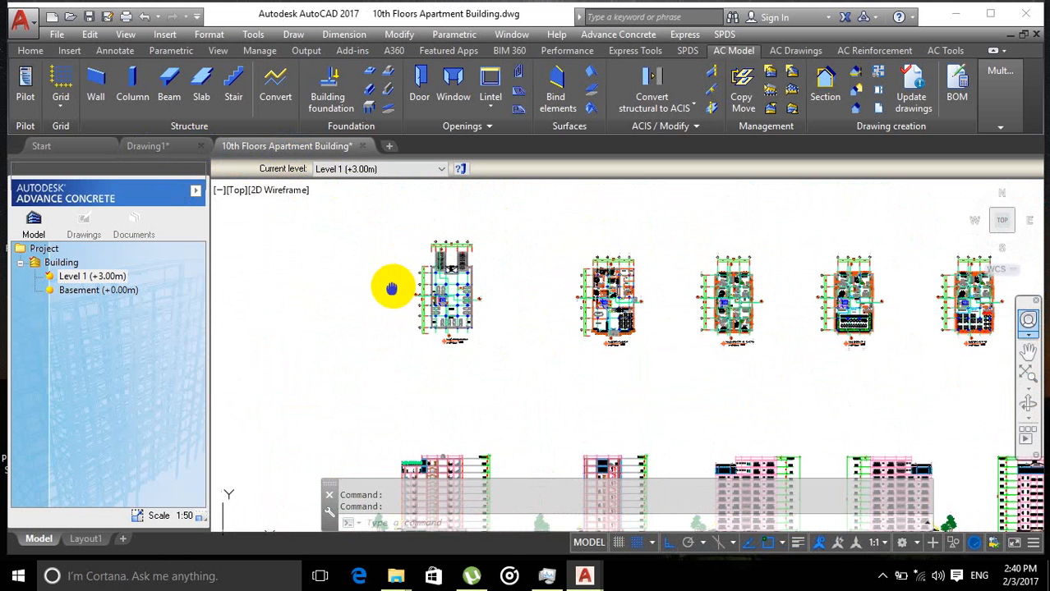
click(370, 223)
click(514, 408)
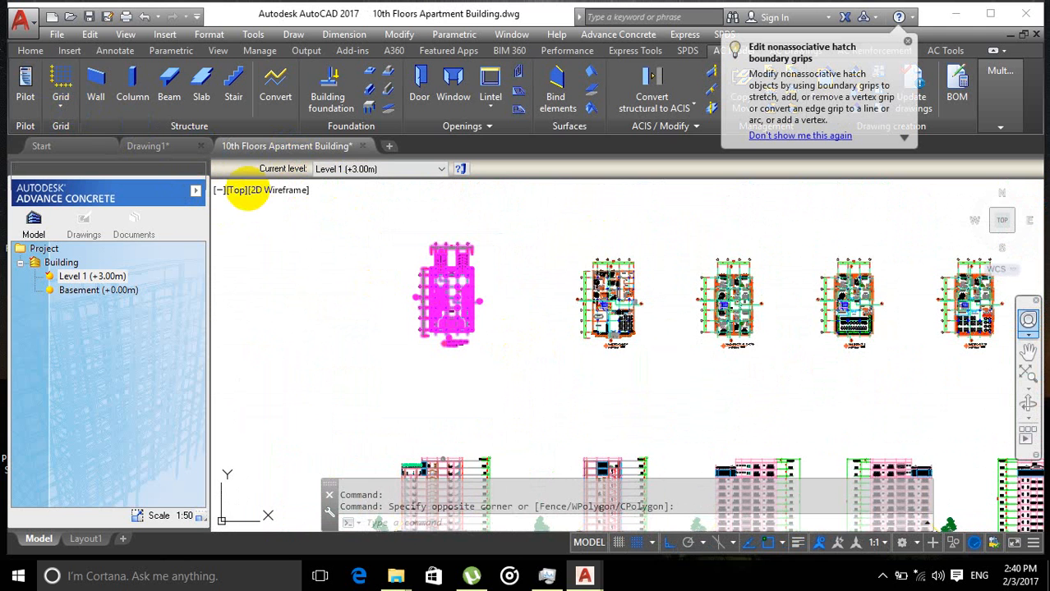
key(ctrl+c)
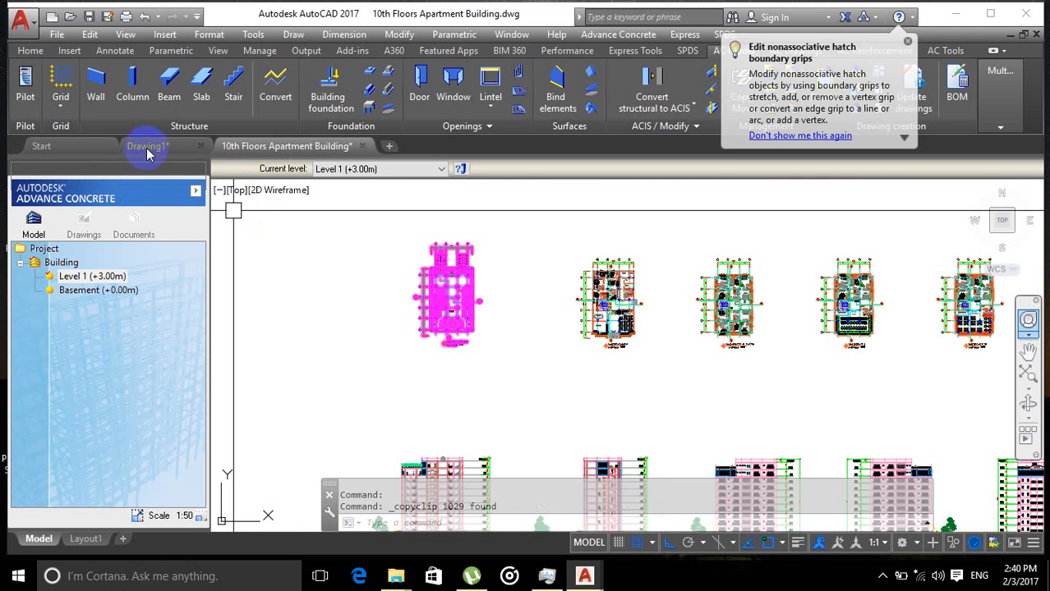
Step: Paste the copied parking plan into Drawing1 near the grid
click(150, 146)
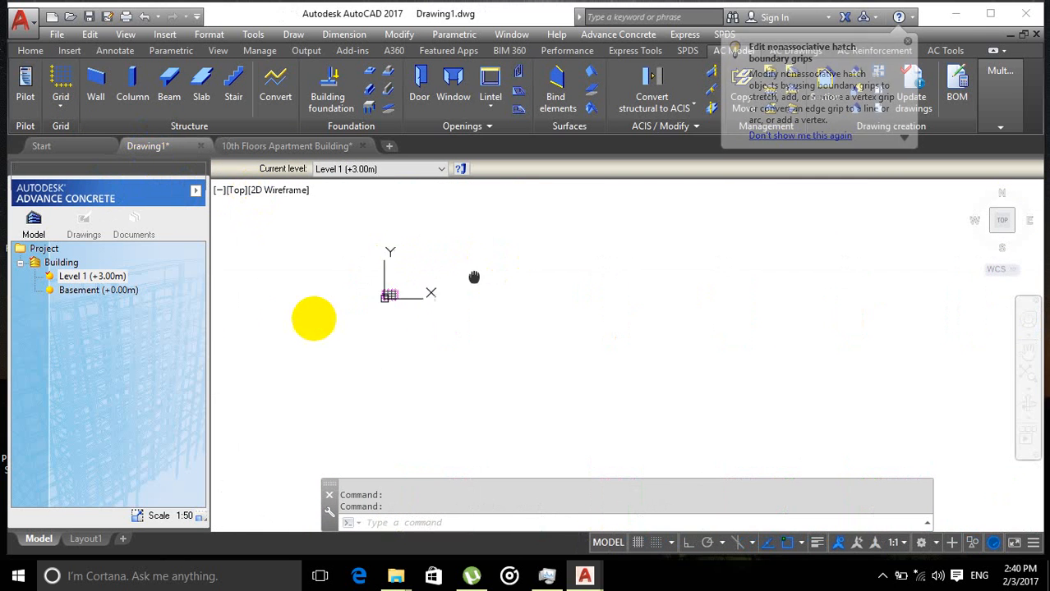
click(426, 257)
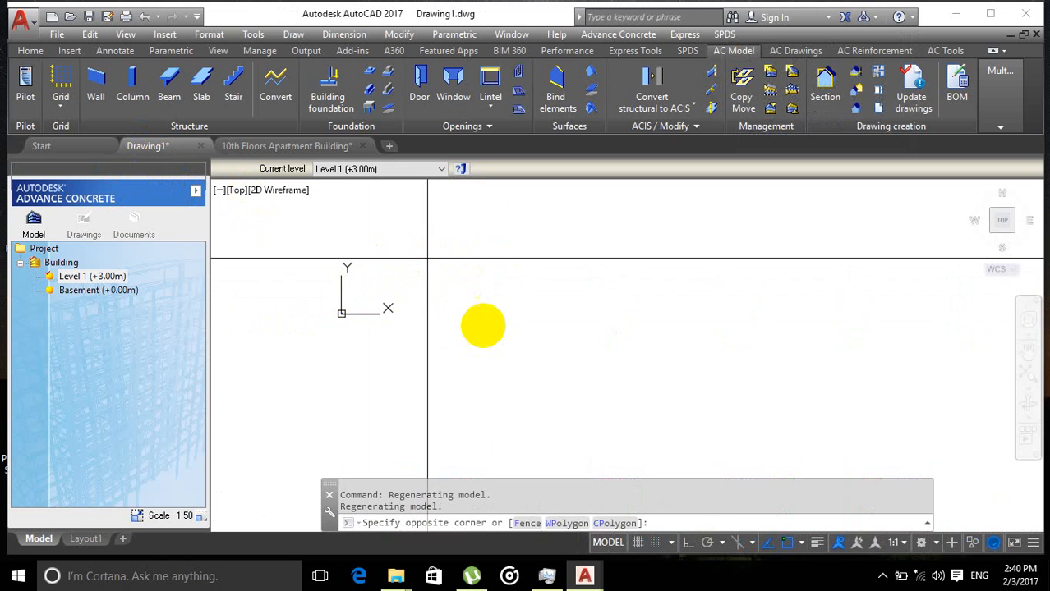
click(561, 361)
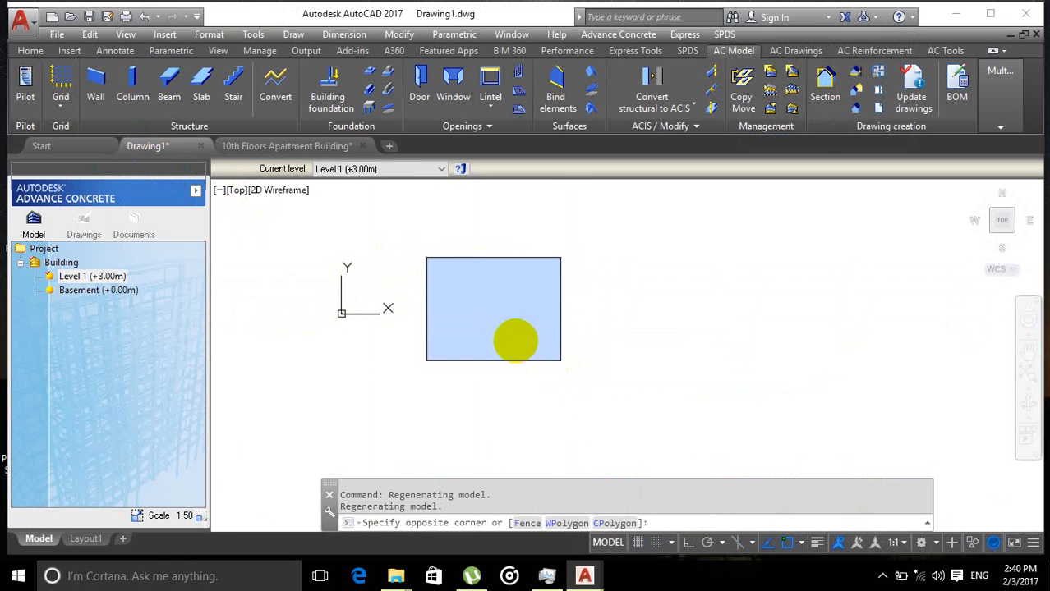
key(ctrl+v)
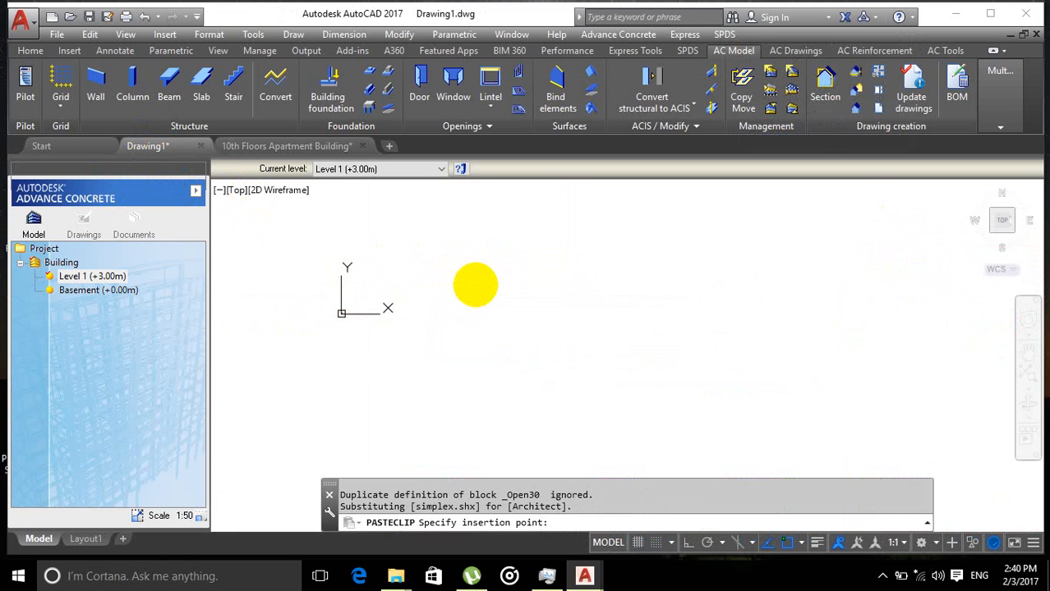
click(479, 283)
Step: Undo the pasted parking plan in Drawing1
scroll(643, 305, down, 10)
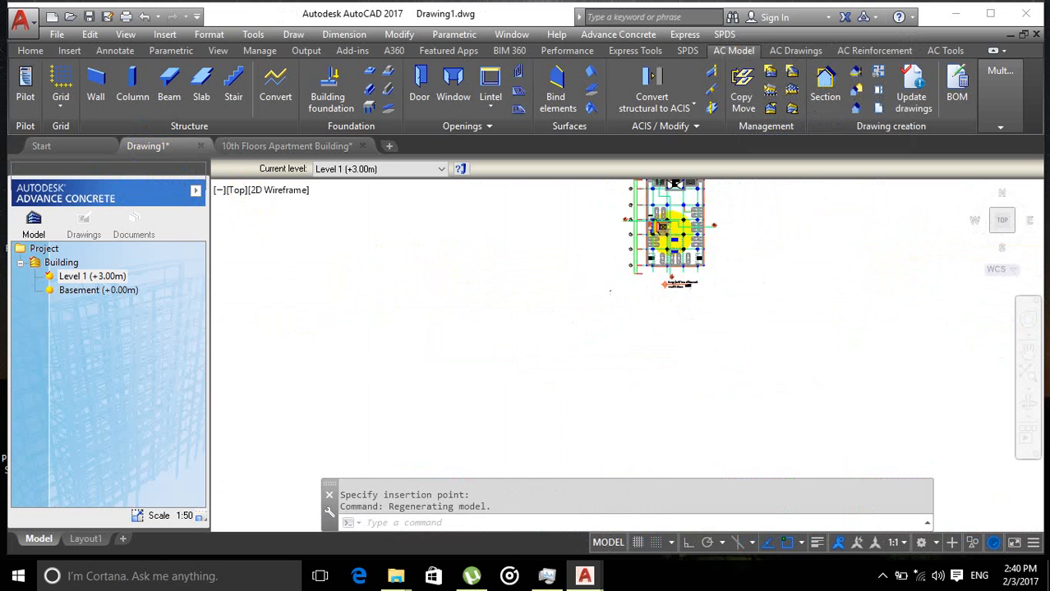
scroll(635, 282, up, 5)
scroll(636, 279, up, 3)
scroll(500, 318, down, 8)
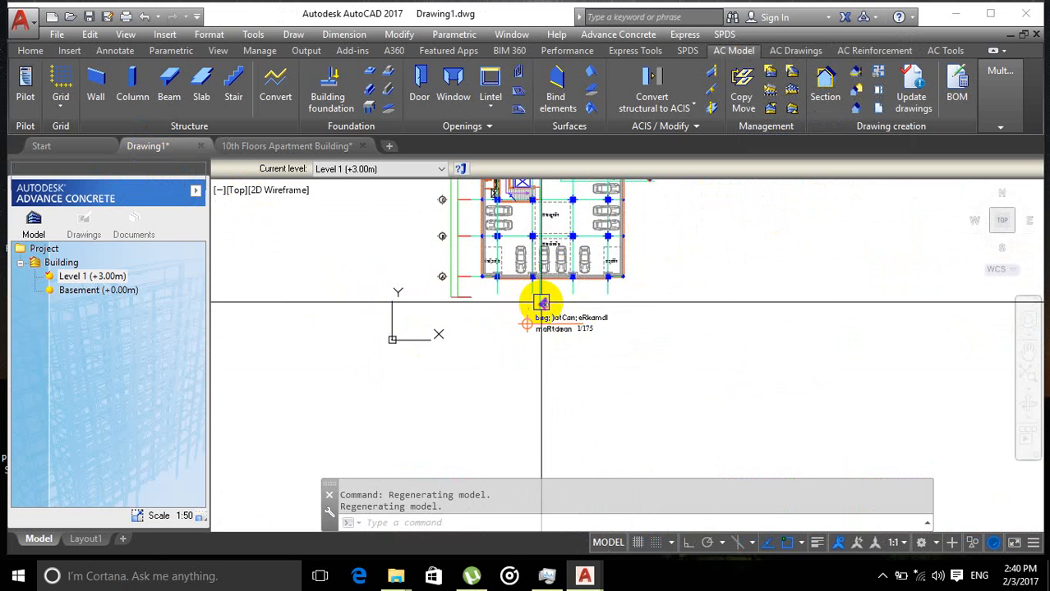
scroll(499, 316, down, 3)
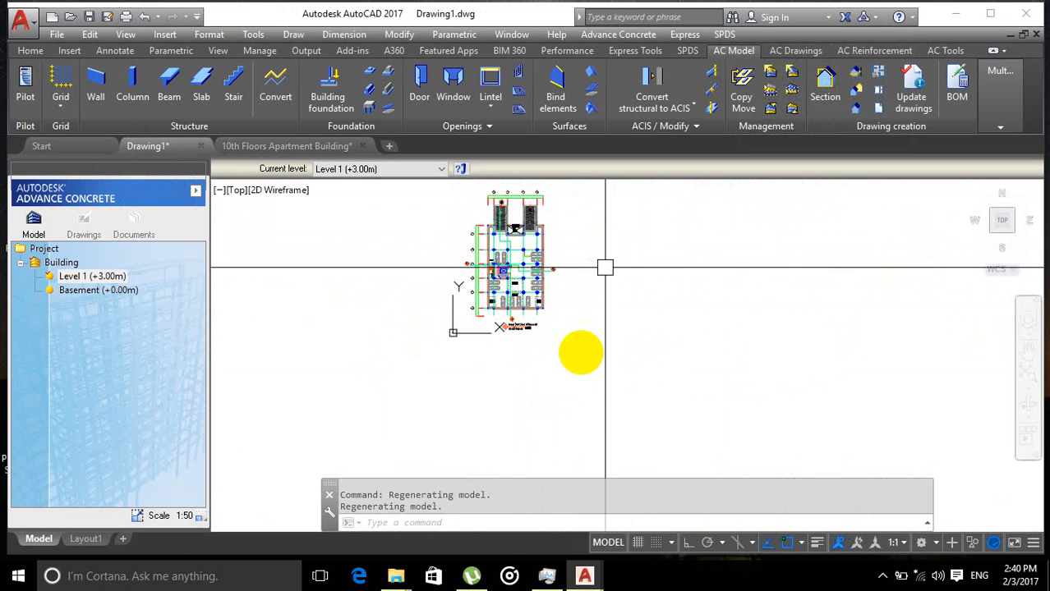
scroll(497, 258, up, 2)
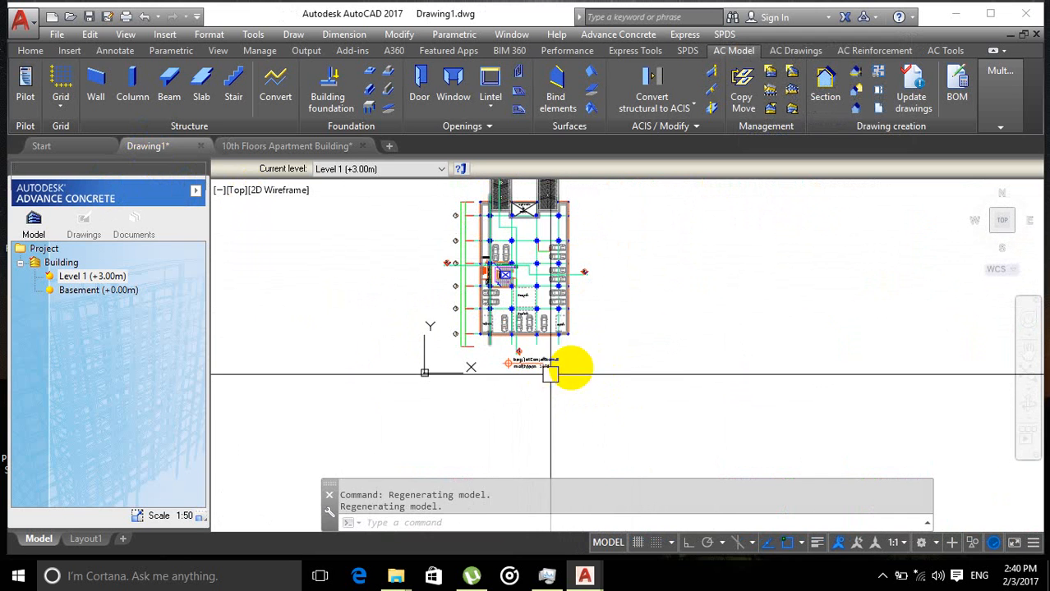
scroll(546, 399, down, 2)
mouse_move(540, 404)
middle_down()
mouse_move(496, 406)
mouse_move(519, 405)
middle_up()
scroll(492, 402, up, 2)
key(ctrl+z)
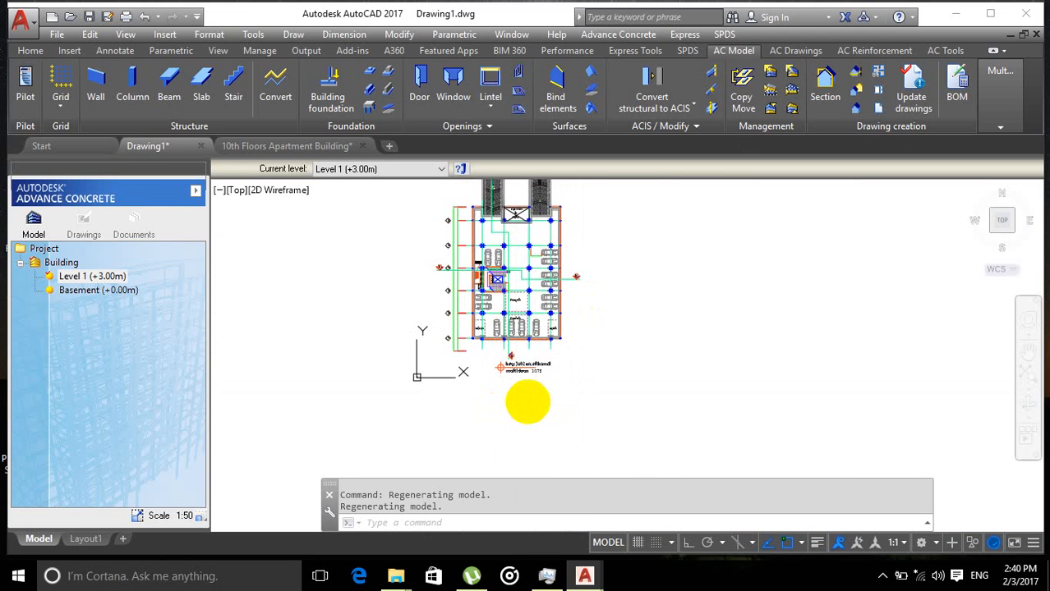
scroll(361, 354, up, 5)
scroll(370, 348, up, 2)
middle_drag(384, 353, 391, 321)
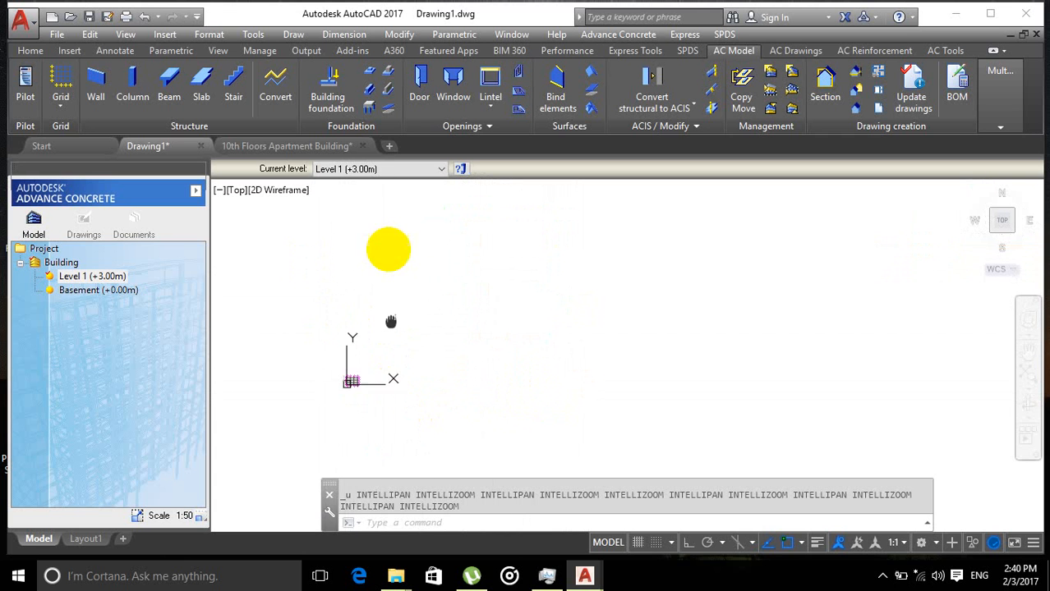
scroll(363, 271, up, 5)
middle_drag(361, 411, 368, 361)
middle_drag(377, 317, 315, 313)
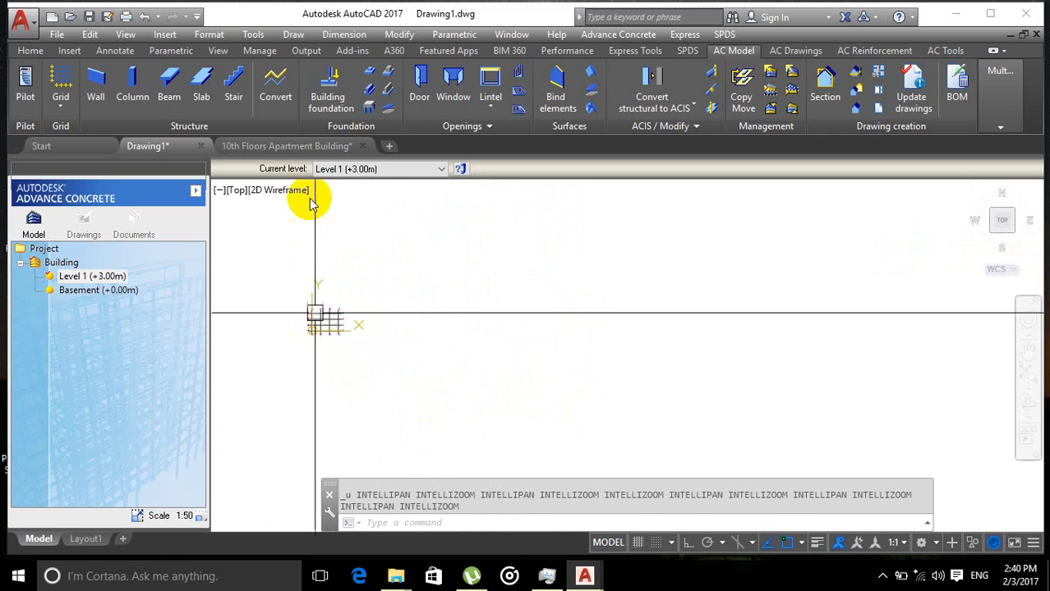
Step: Switch back to the apartment building drawing and zoom into the ground floor parking plan
click(283, 146)
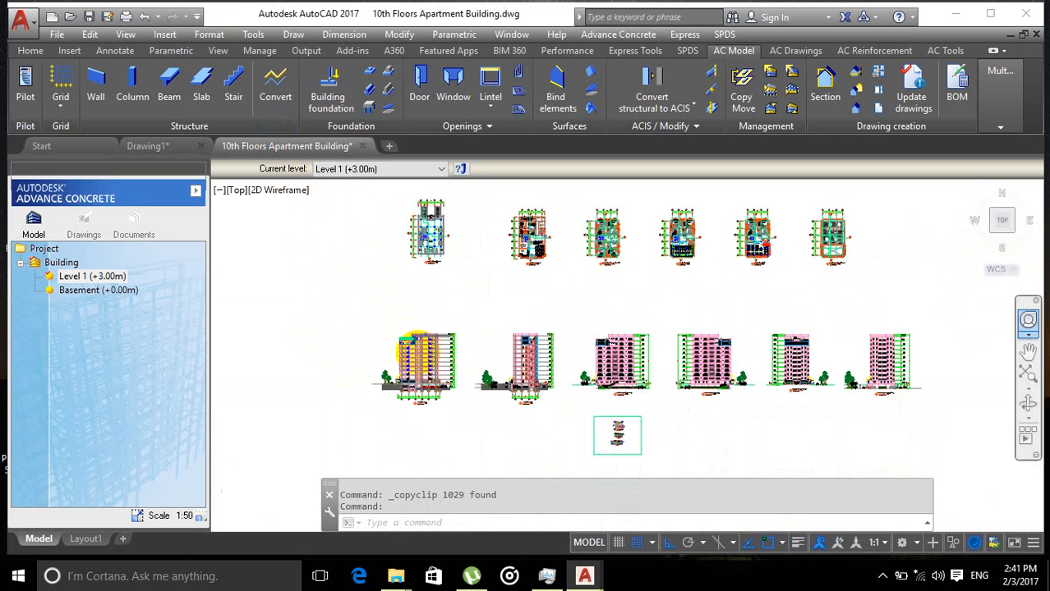
scroll(448, 279, down, 2)
scroll(461, 310, up, 4)
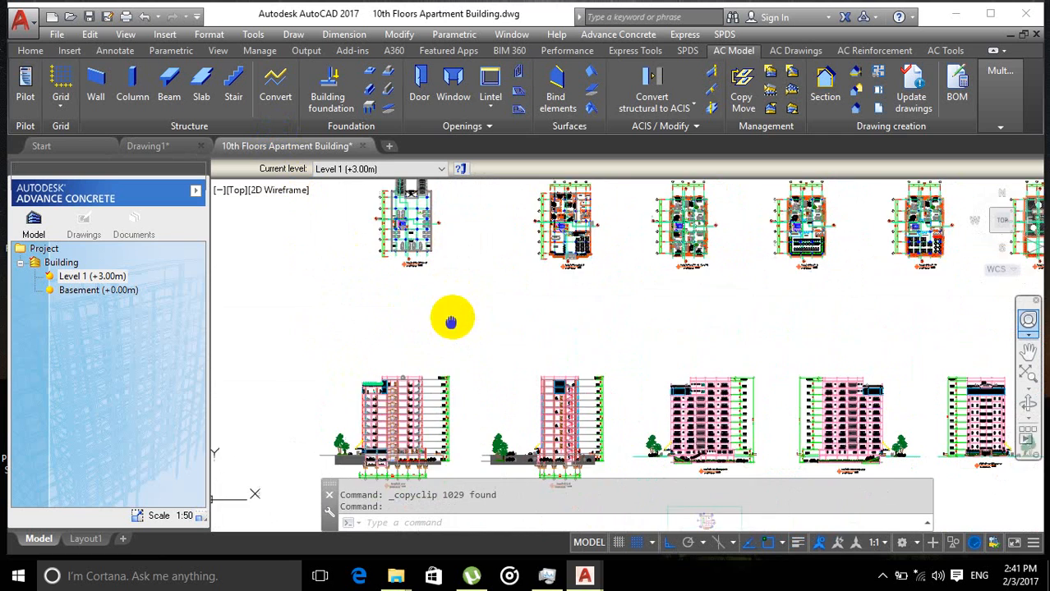
scroll(432, 300, up, 5)
scroll(438, 398, up, 2)
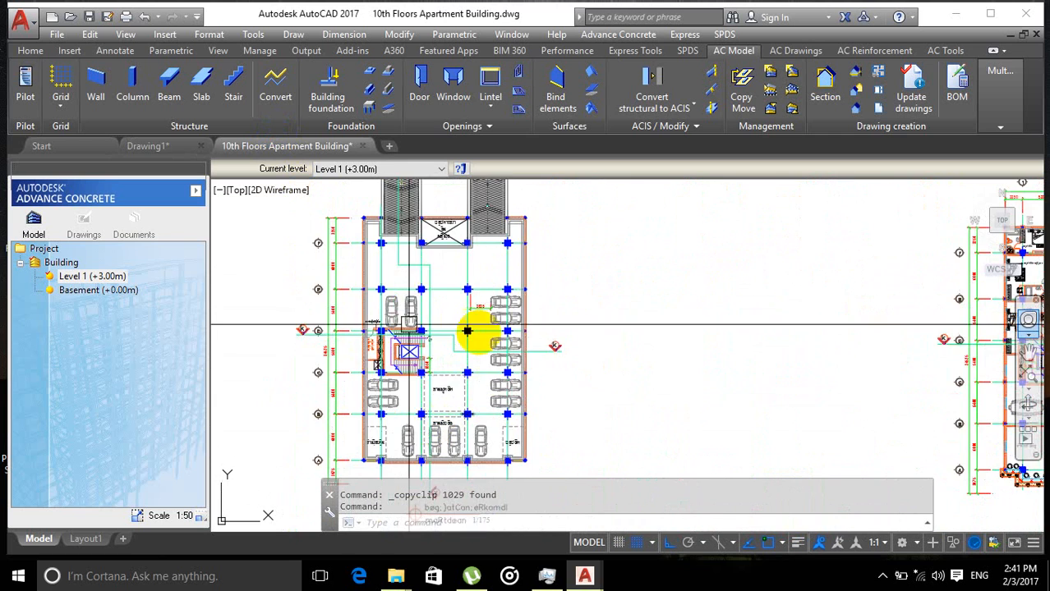
Step: Examine the ground floor parking plan and the building sections in the apartment drawing
scroll(468, 328, down, 4)
scroll(431, 361, up, 3)
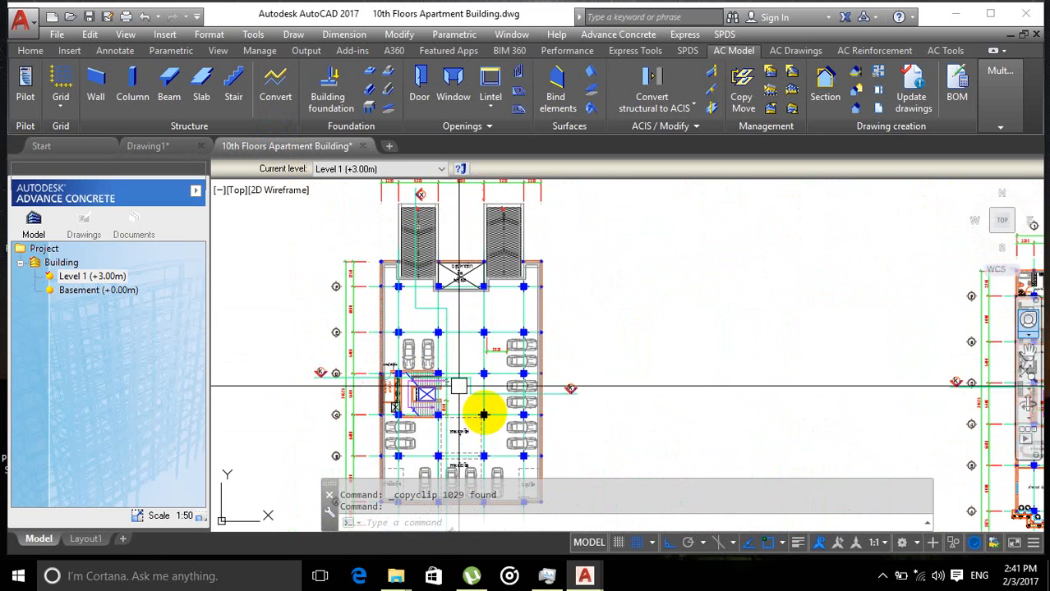
scroll(417, 399, down, 2)
scroll(417, 433, up, 4)
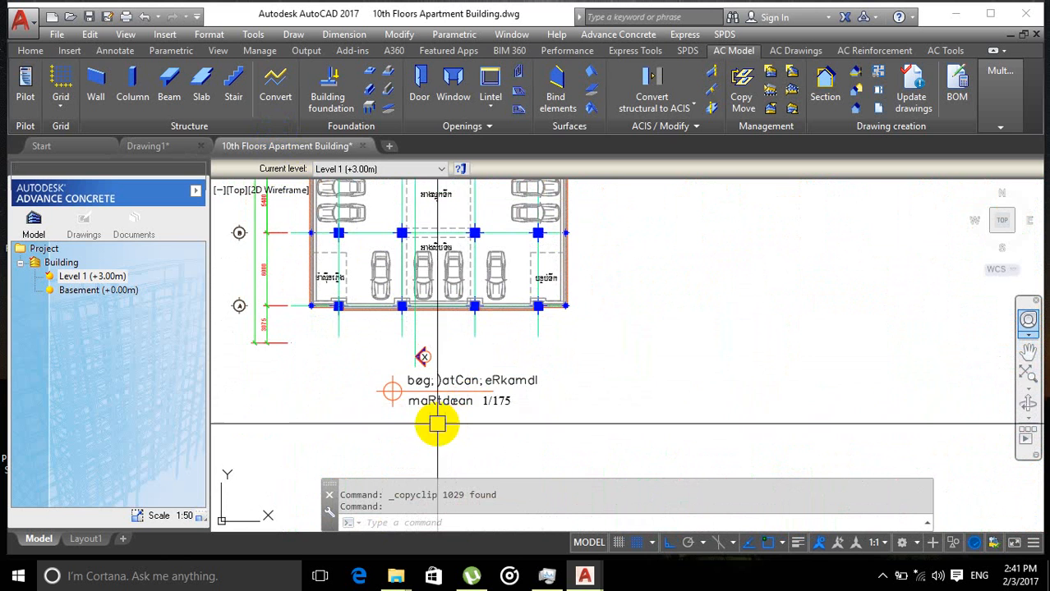
scroll(462, 392, down, 4)
scroll(447, 344, down, 2)
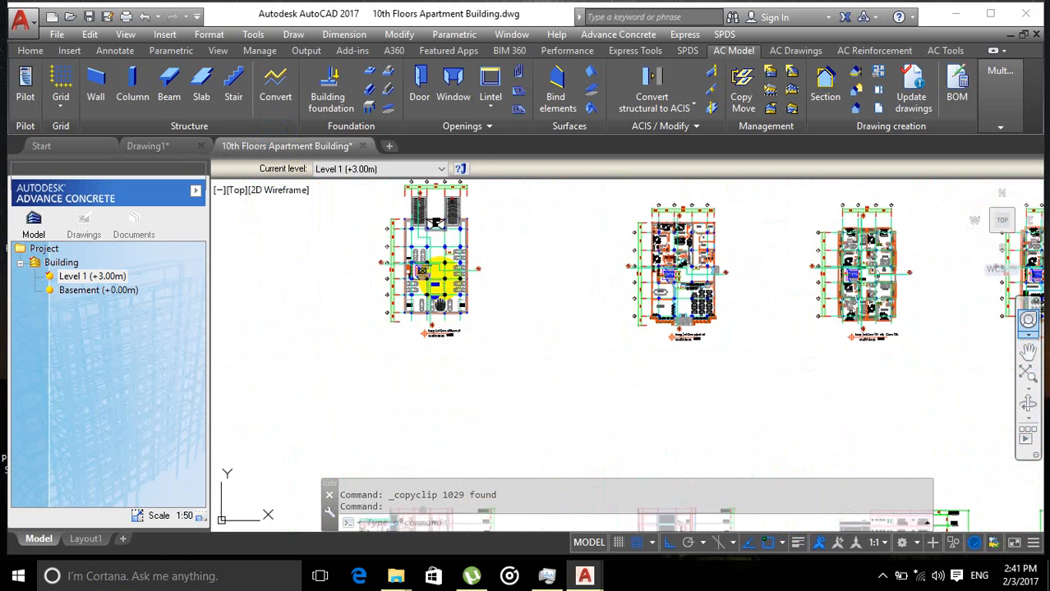
middle_drag(434, 456, 425, 279)
mouse_move(419, 325)
middle_down()
mouse_move(415, 277)
mouse_move(436, 265)
mouse_move(425, 316)
mouse_move(390, 177)
middle_up()
scroll(433, 290, up, 4)
scroll(437, 283, down, 4)
scroll(367, 442, up, 6)
middle_drag(367, 442, 413, 284)
scroll(413, 394, down, 2)
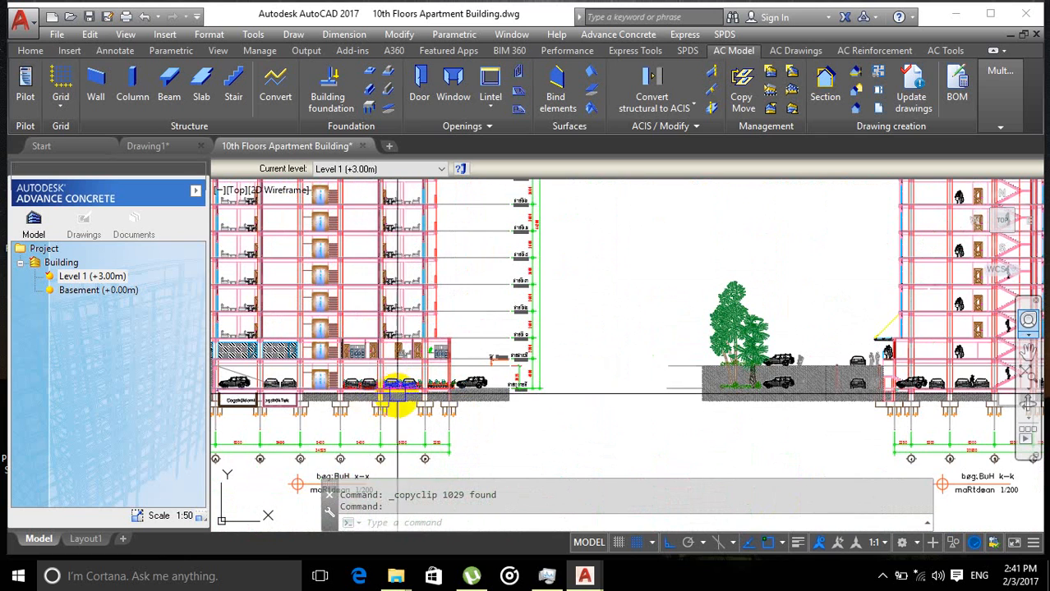
scroll(410, 439, up, 5)
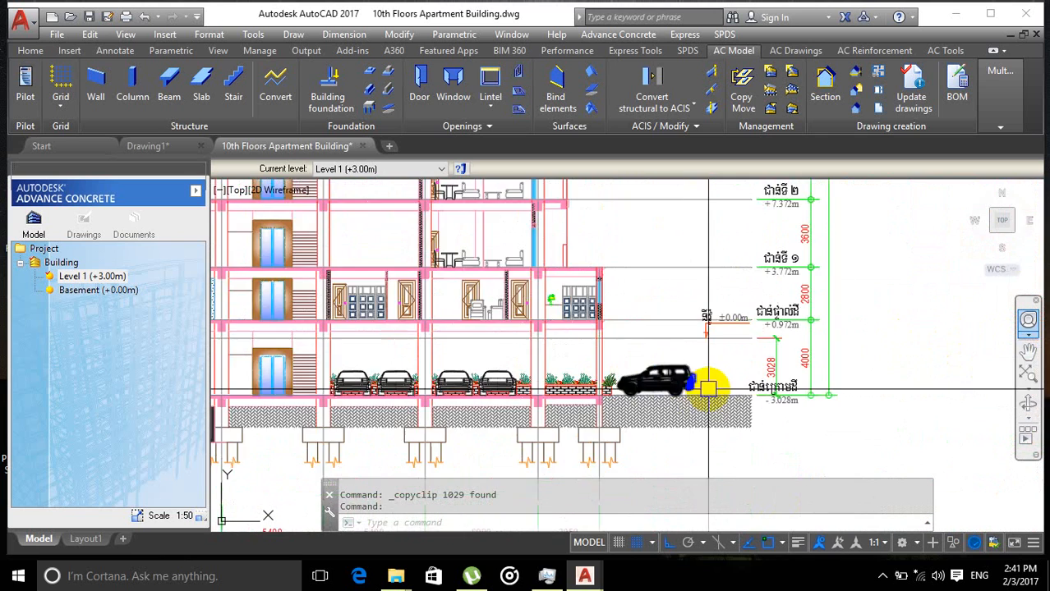
scroll(708, 390, down, 7)
middle_drag(723, 238, 569, 441)
scroll(579, 384, up, 4)
mouse_move(579, 385)
middle_down()
mouse_move(587, 346)
mouse_move(542, 364)
middle_up()
scroll(558, 386, down, 2)
scroll(540, 361, up, 5)
scroll(575, 345, down, 4)
scroll(499, 322, up, 2)
middle_drag(508, 287, 506, 324)
Step: Select the ground floor parking plan with a window and copy it with a base point at its lower-left corner column
scroll(505, 326, down, 4)
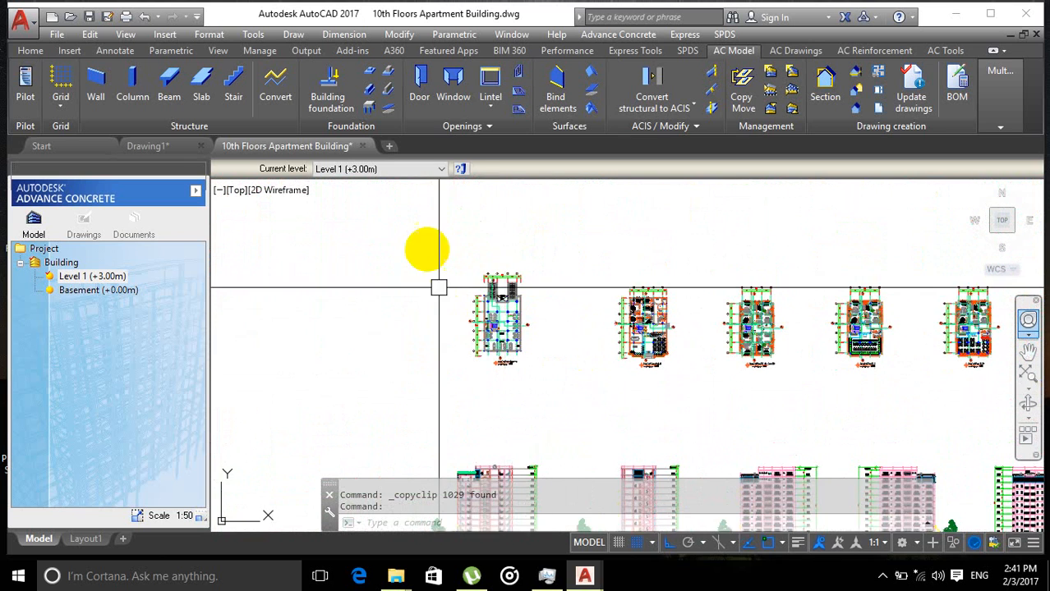
click(419, 242)
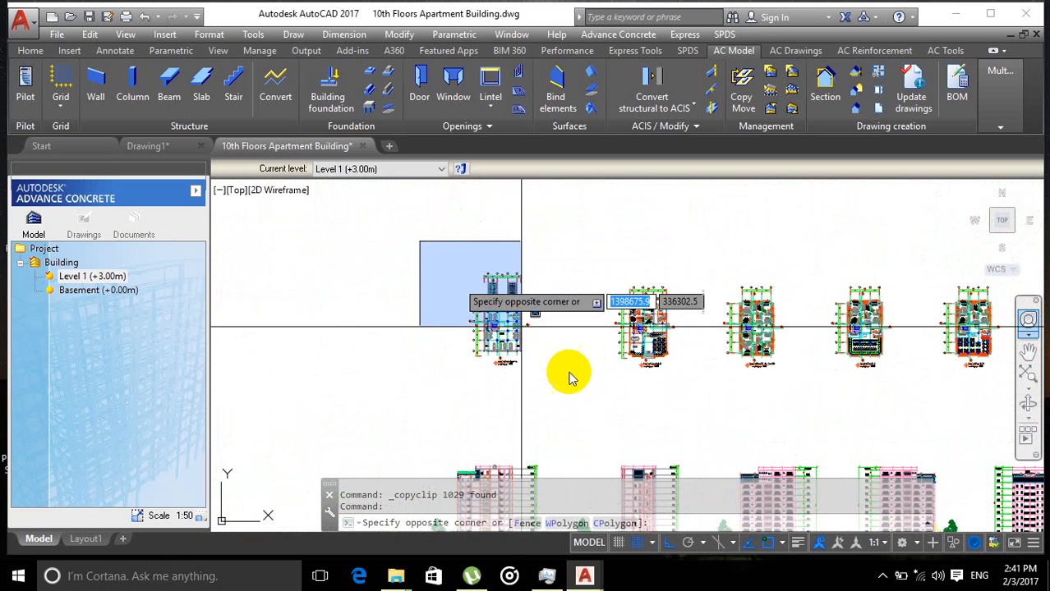
click(579, 419)
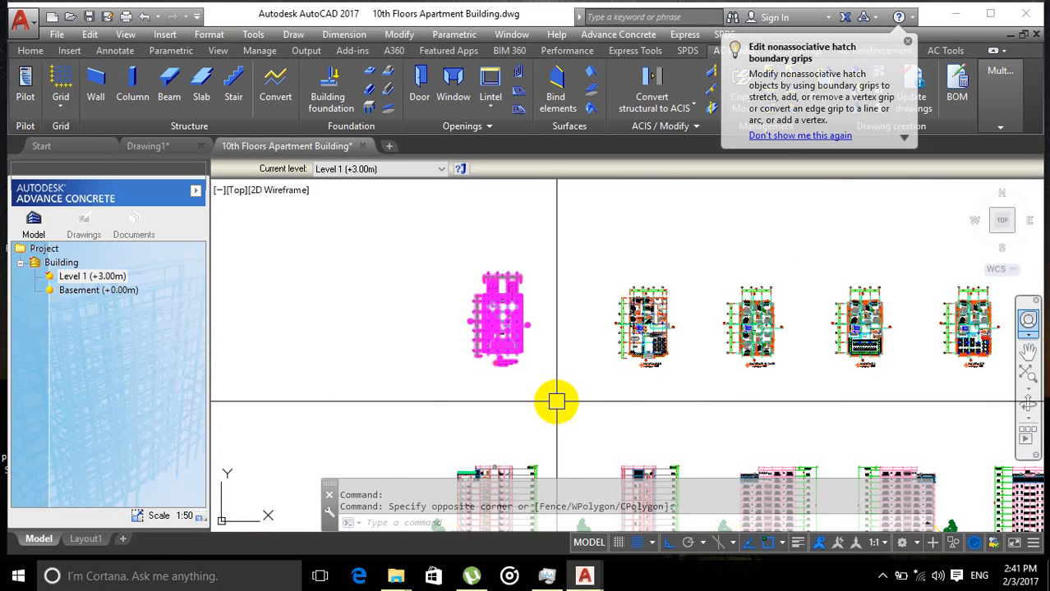
key(ctrl+shift+c)
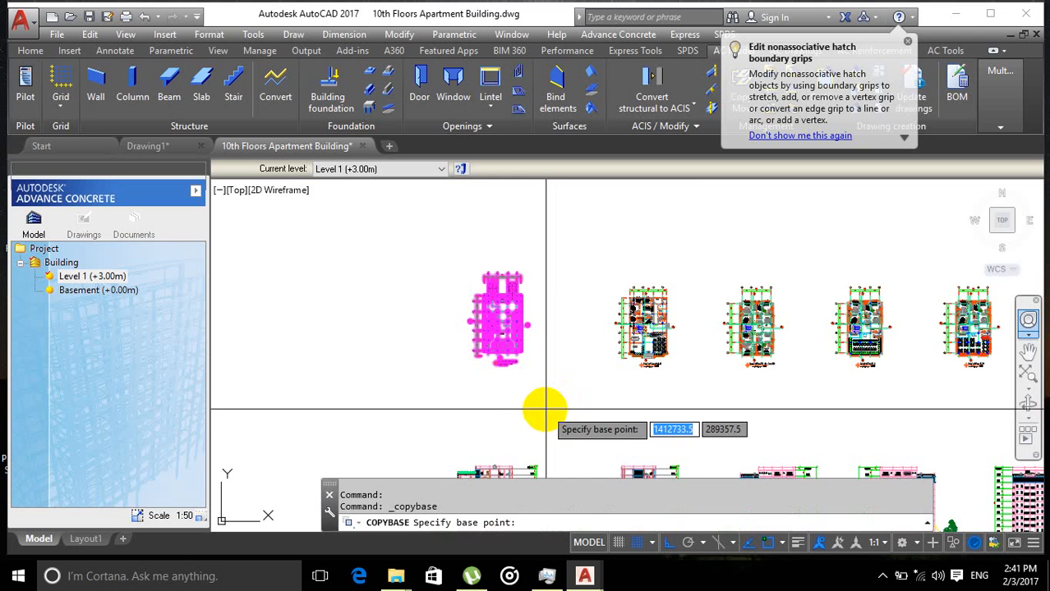
scroll(493, 353, up, 5)
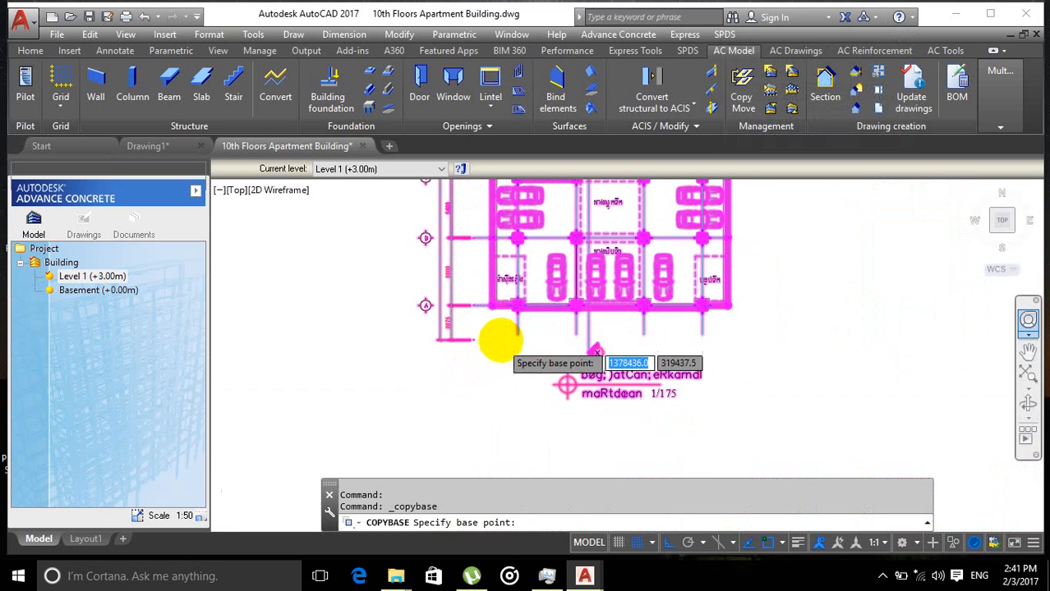
scroll(493, 328, up, 6)
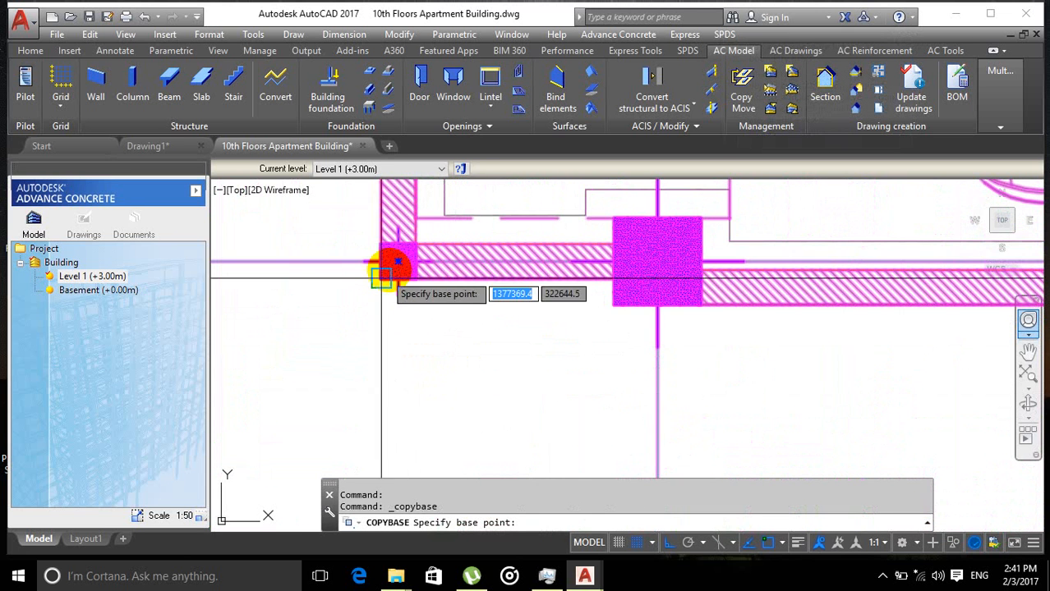
click(398, 261)
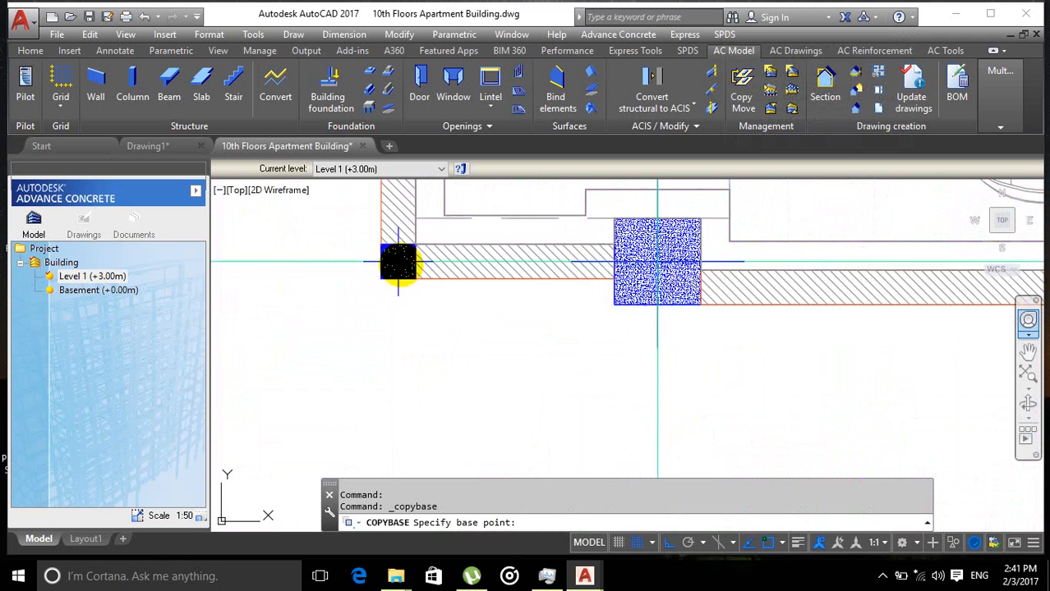
Step: Switch to Drawing1 and paste the parking plan as a block scaled 1/1000 beside the grid
scroll(399, 282, down, 6)
scroll(337, 229, down, 2)
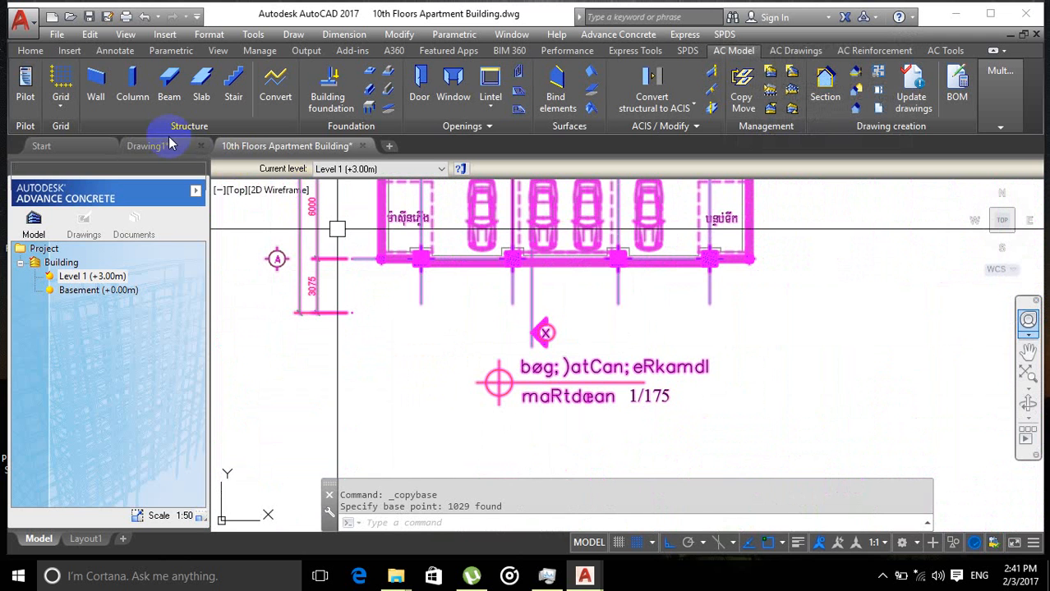
mouse_move(160, 155)
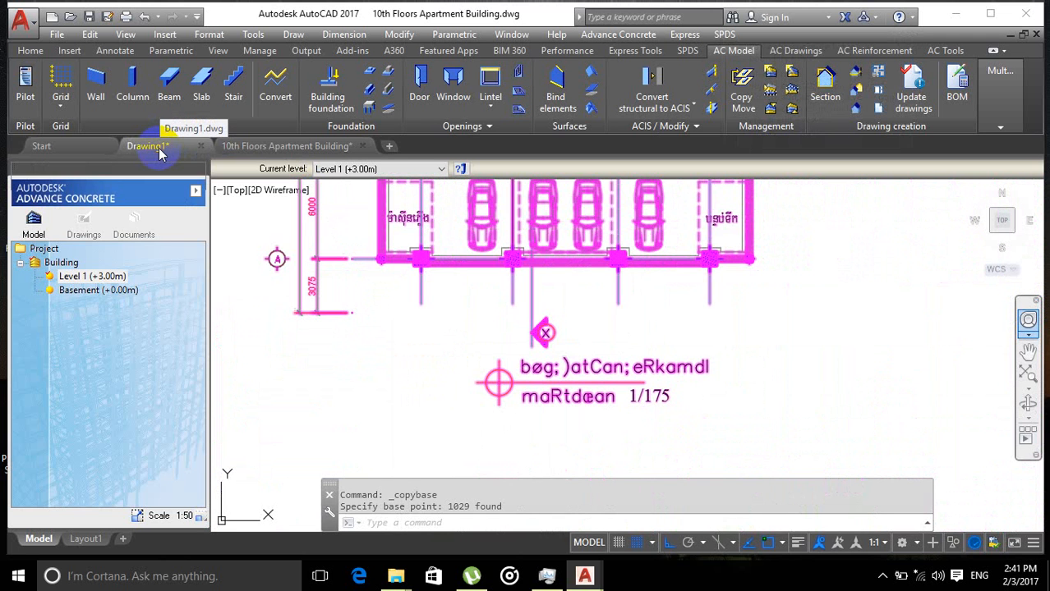
click(160, 153)
scroll(373, 319, down, 4)
middle_drag(372, 313, 308, 327)
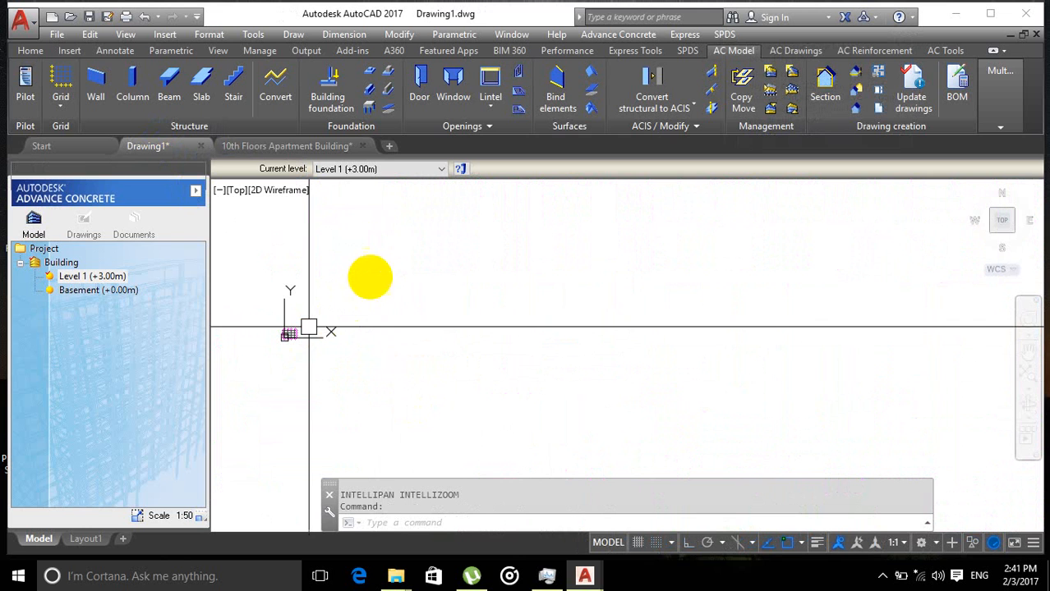
click(394, 247)
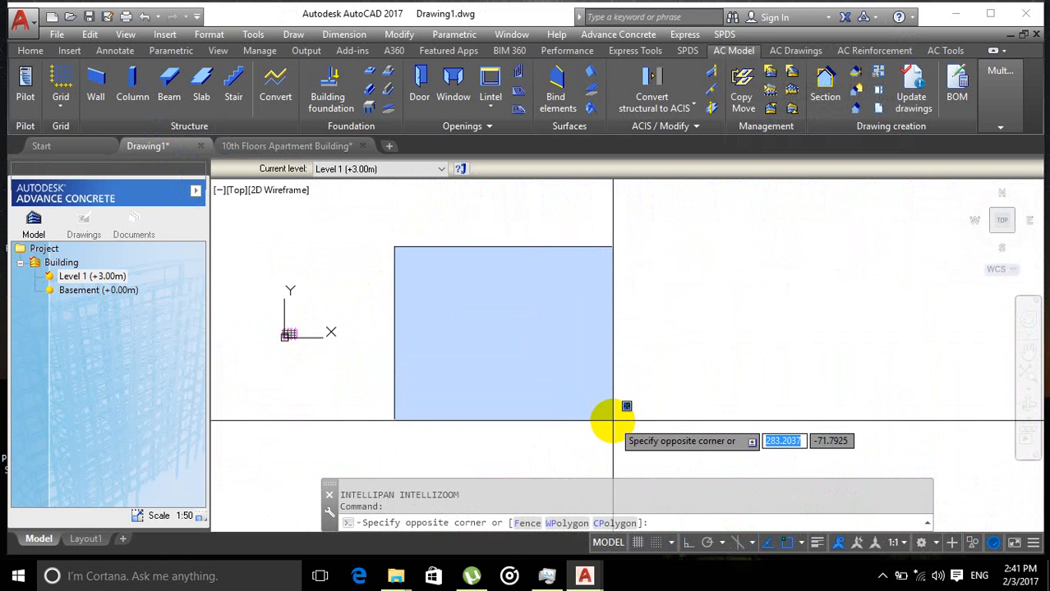
key(ctrl+shift+v)
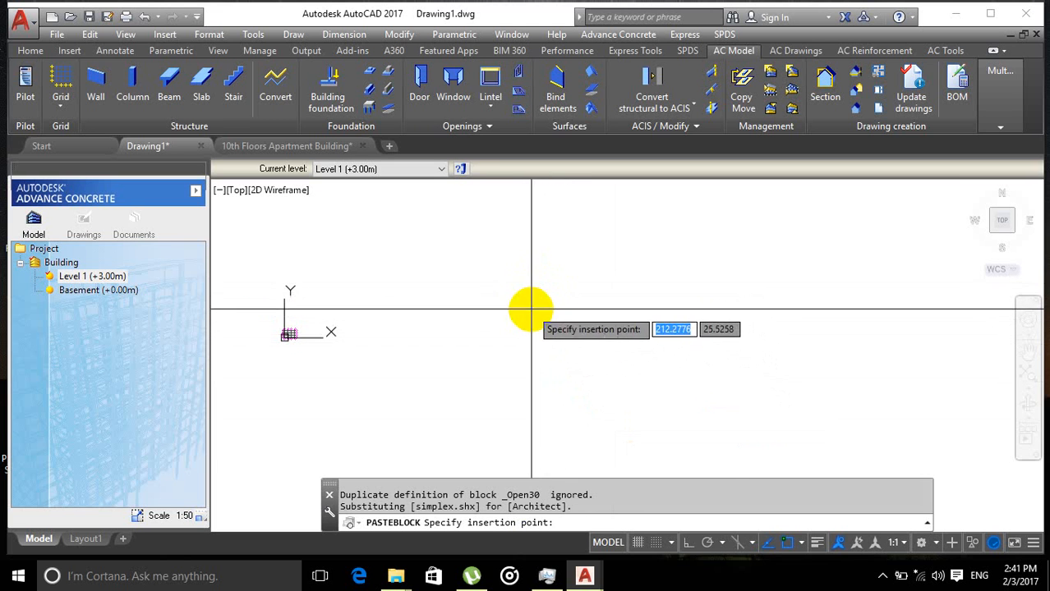
text(s)
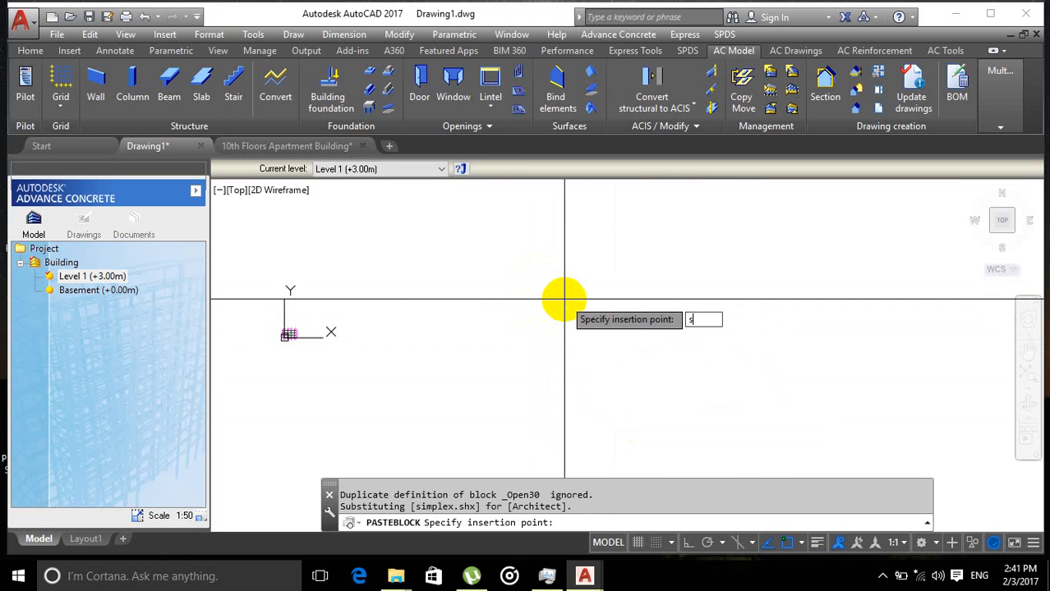
text(c)
key(Return)
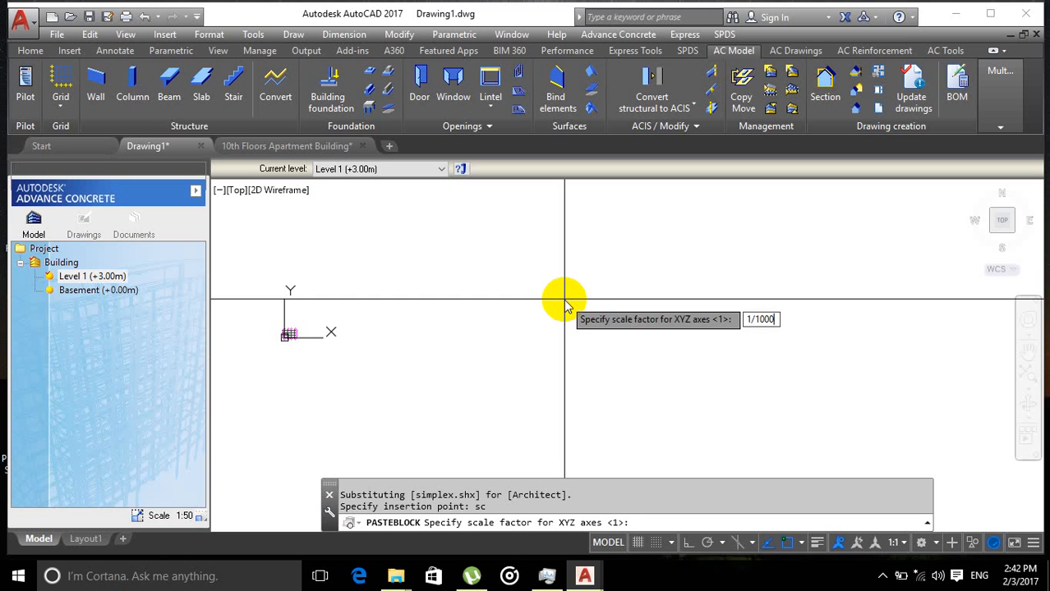
key(Return)
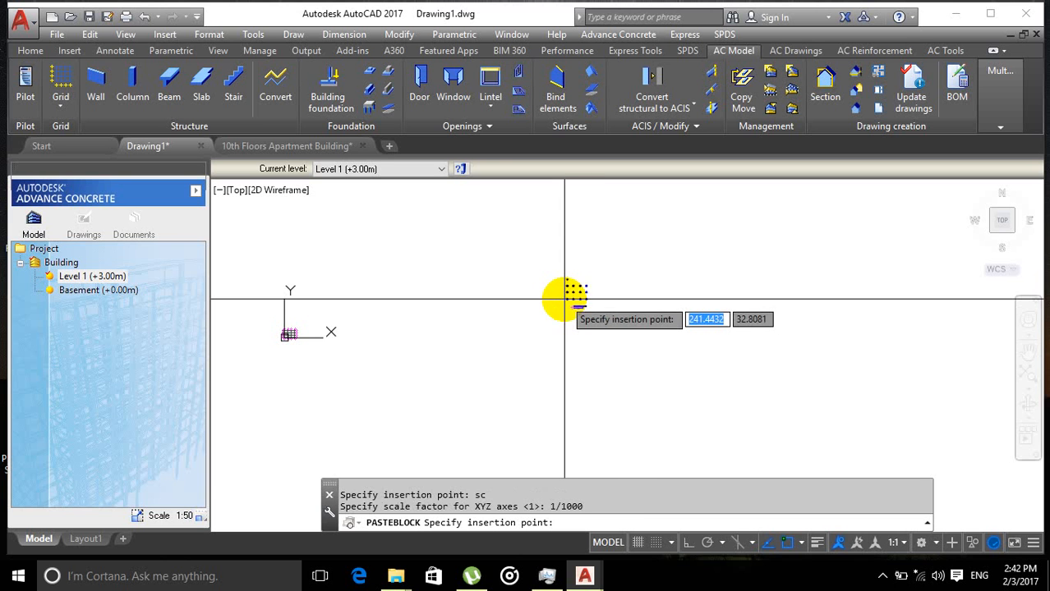
scroll(353, 334, up, 2)
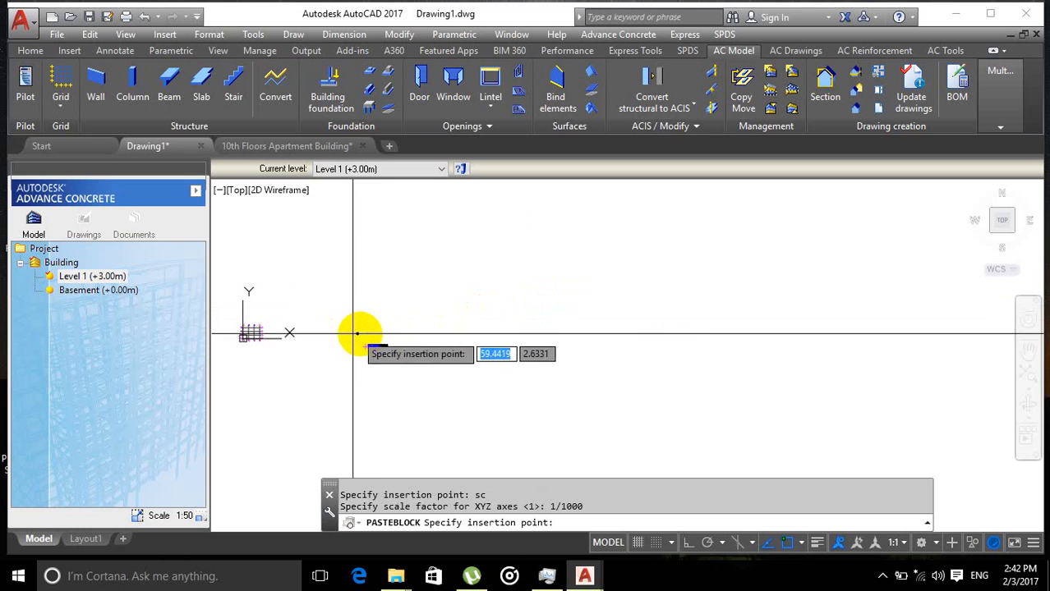
middle_drag(360, 334, 394, 334)
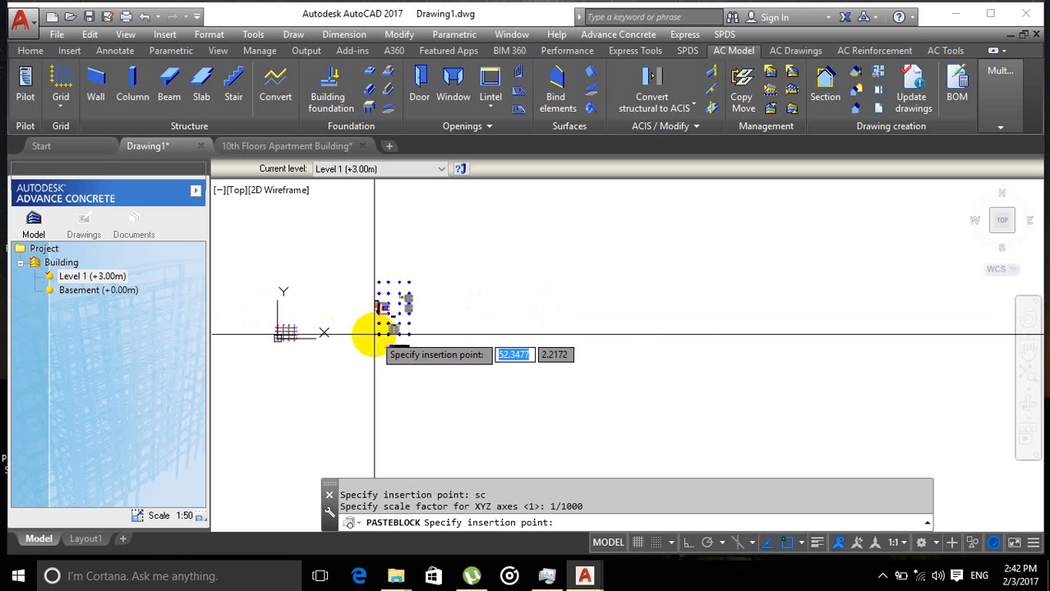
click(374, 334)
Step: Switch back to the apartment drawing, select the building cross-section with a window and copy it with a base point near its left end
scroll(421, 332, up, 4)
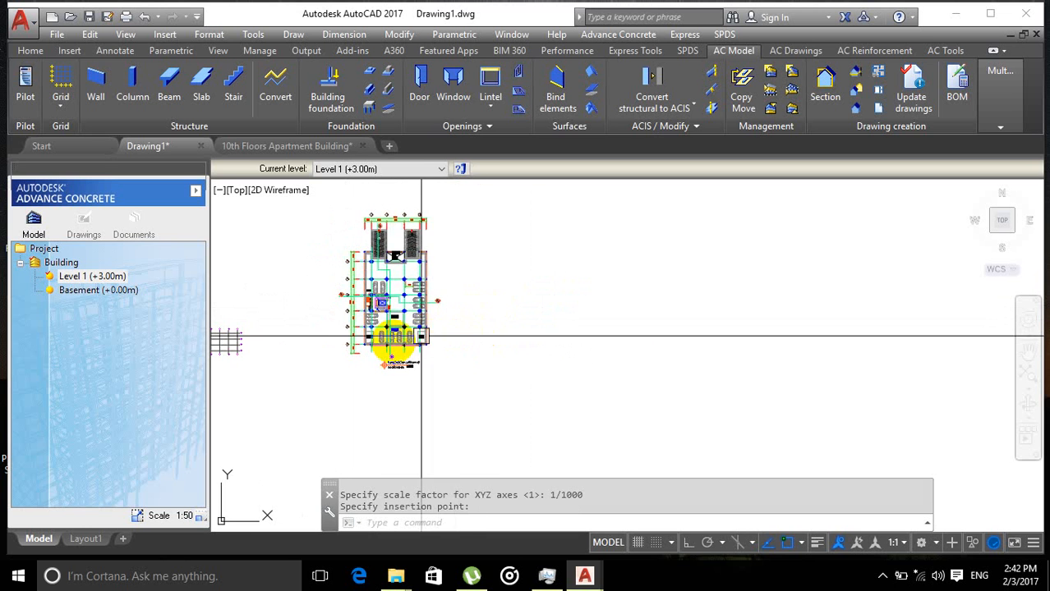
scroll(422, 336, up, 2)
middle_drag(441, 346, 574, 349)
scroll(405, 368, down, 4)
scroll(322, 370, up, 4)
middle_drag(418, 372, 318, 408)
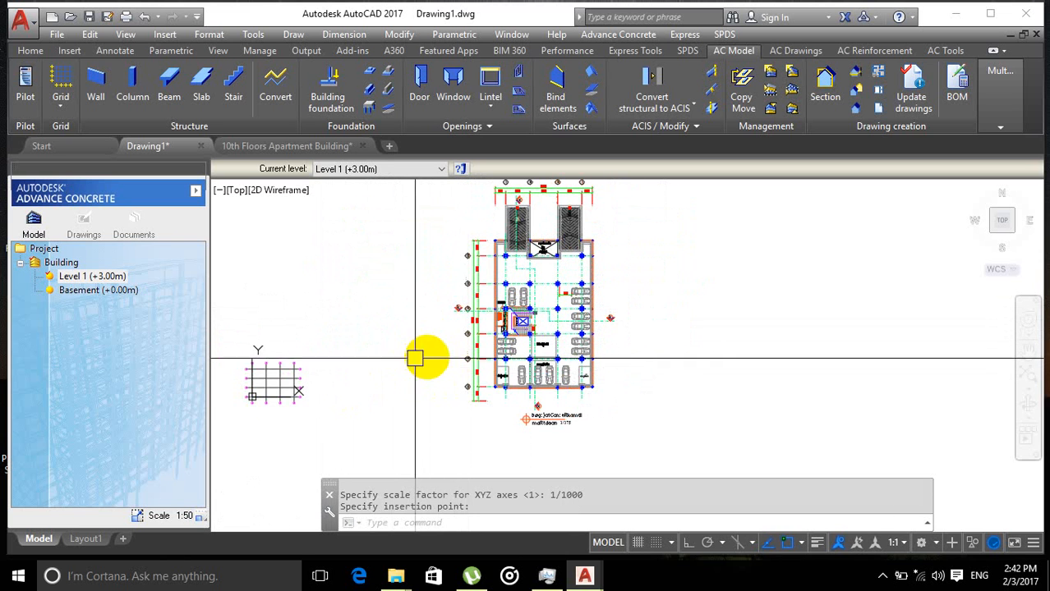
mouse_move(406, 355)
middle_down()
mouse_move(375, 371)
mouse_move(353, 402)
mouse_move(363, 357)
mouse_move(352, 333)
middle_up()
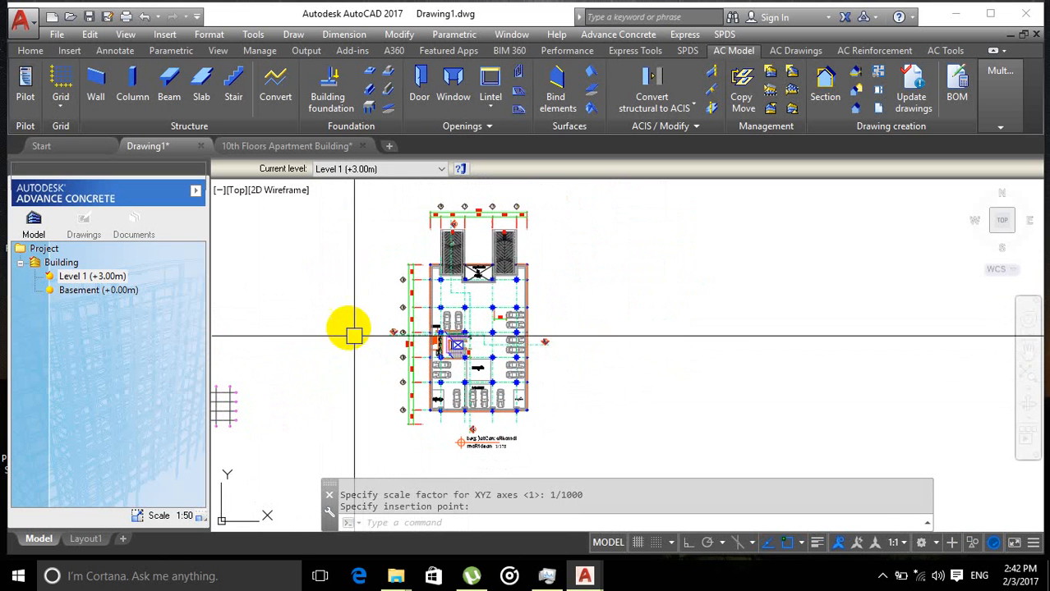
click(264, 146)
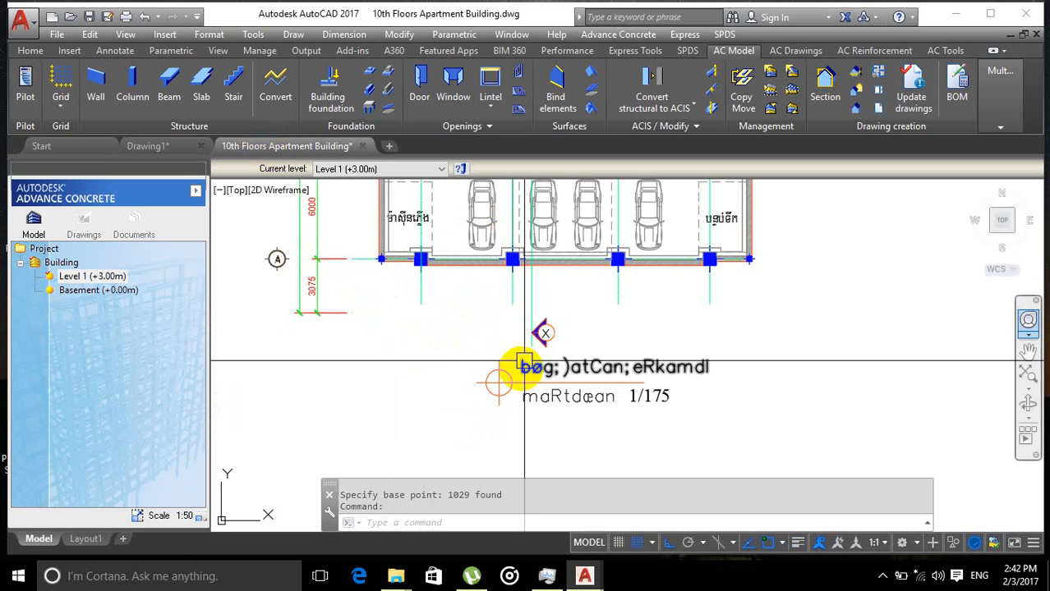
scroll(523, 361, down, 10)
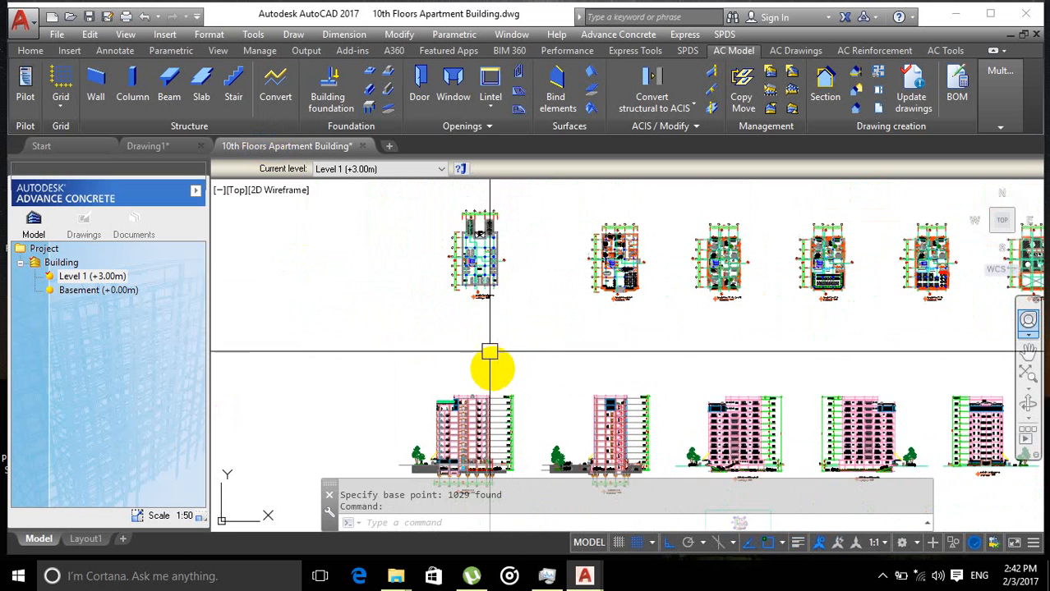
mouse_move(490, 353)
middle_down()
mouse_move(469, 293)
mouse_move(502, 258)
mouse_move(434, 259)
middle_up()
click(343, 233)
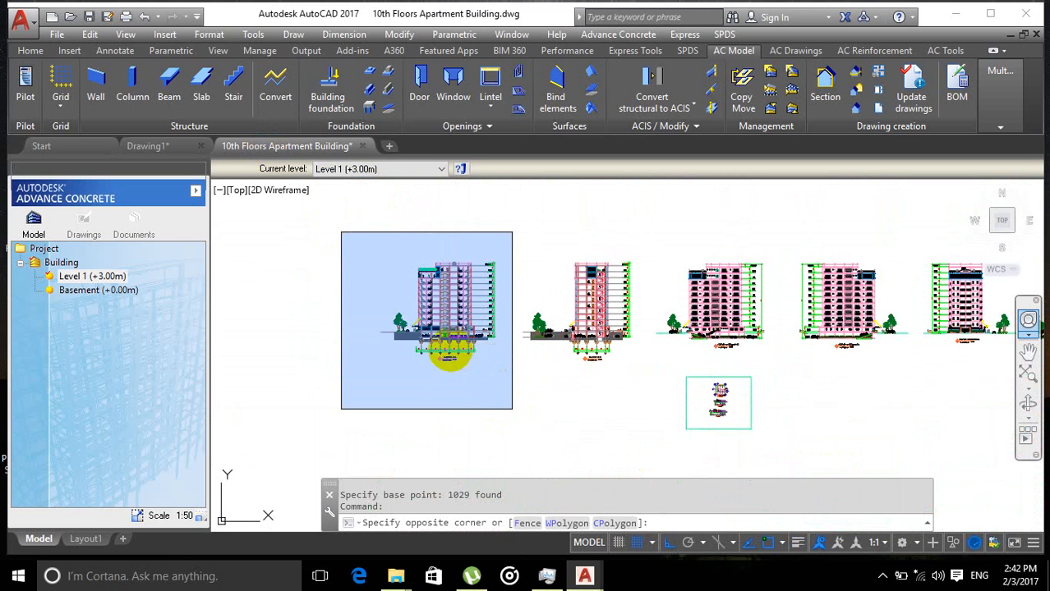
click(404, 317)
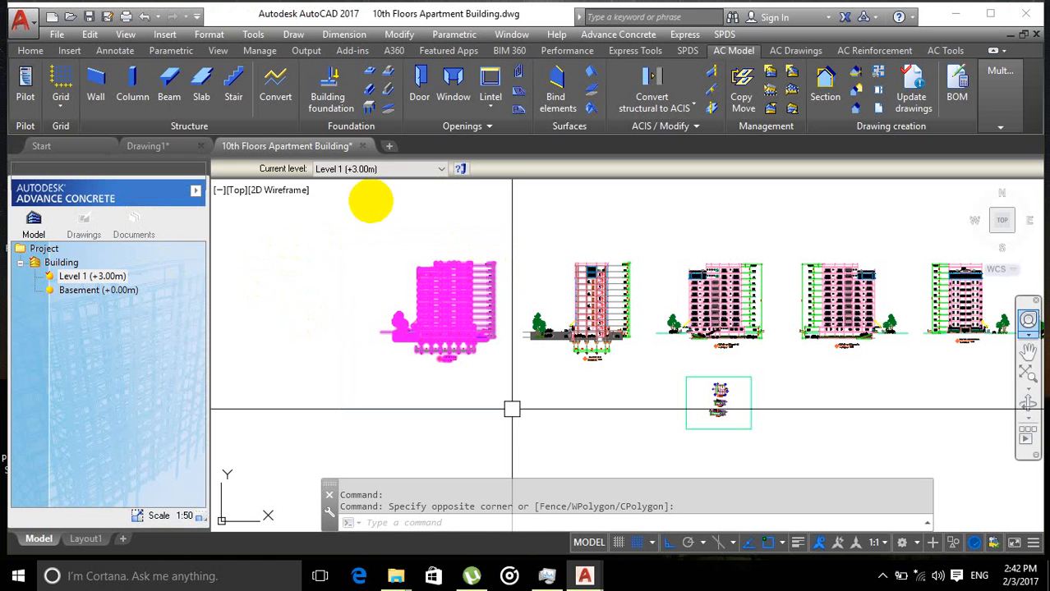
key(ctrl+shift+c)
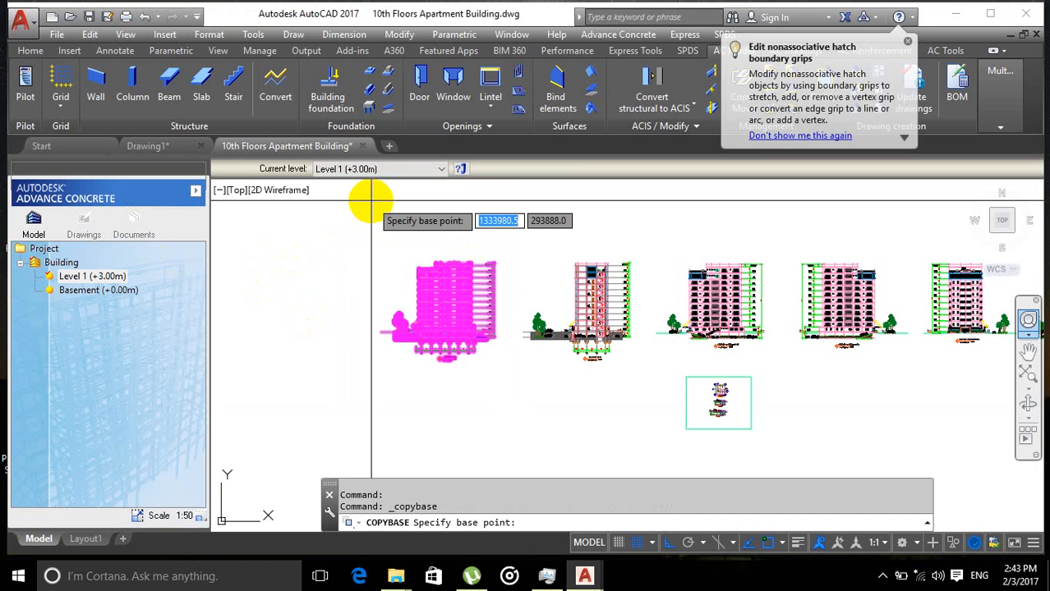
scroll(416, 349, up, 5)
scroll(416, 349, up, 5)
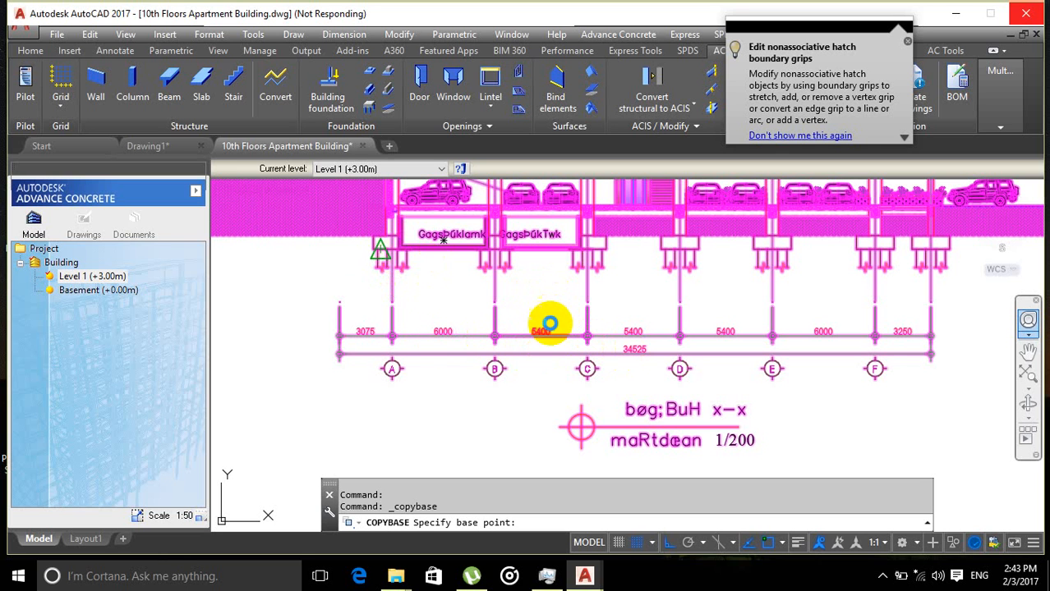
click(326, 277)
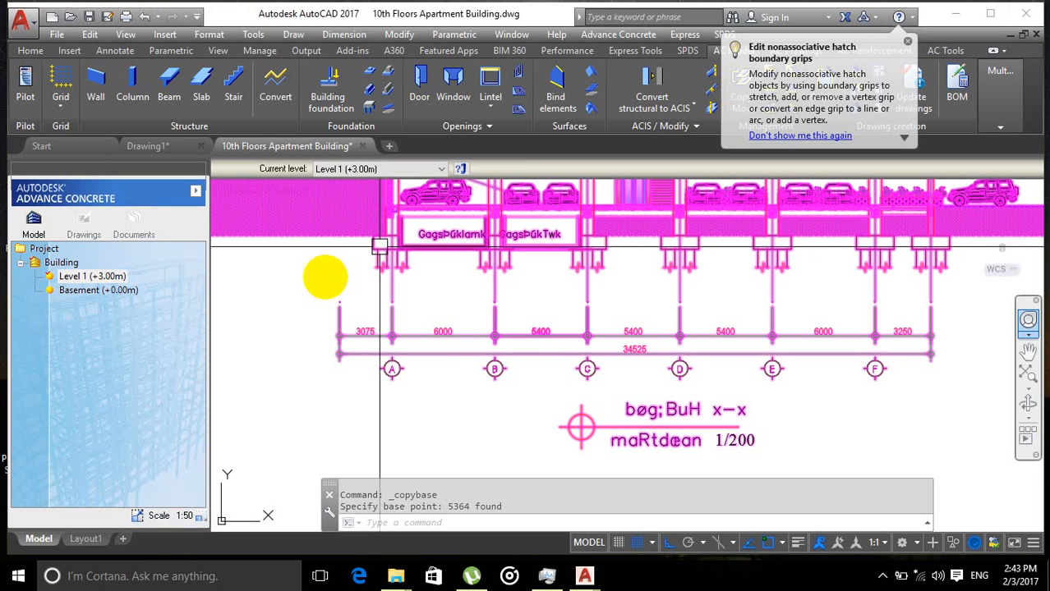
Step: Switch to Drawing1 and paste the copied cross-section as a block scaled 1/1000 to the right of the parking plan
click(150, 146)
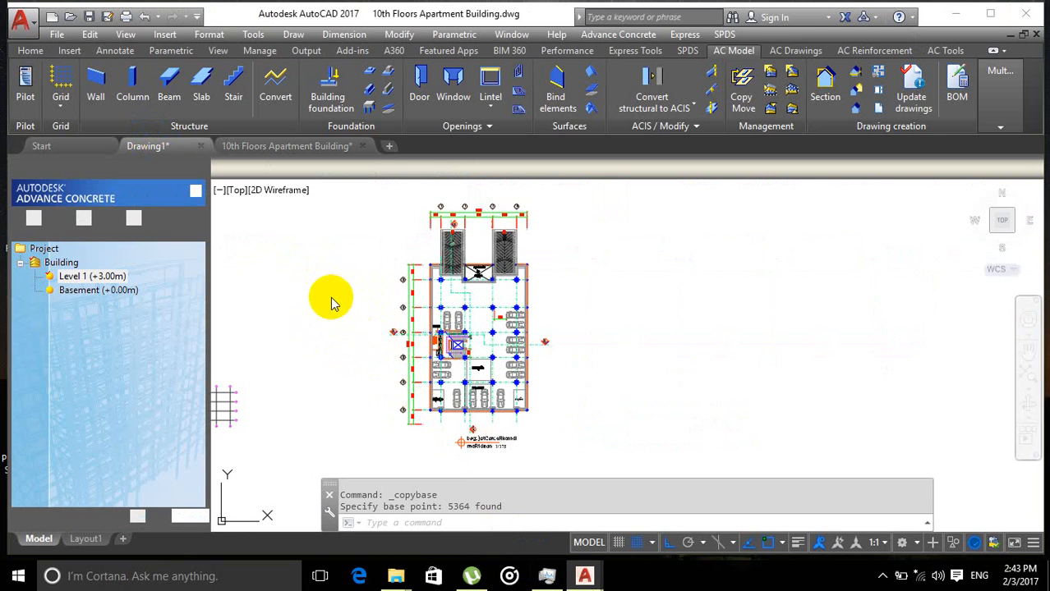
scroll(619, 305, down, 2)
middle_drag(618, 280, 602, 259)
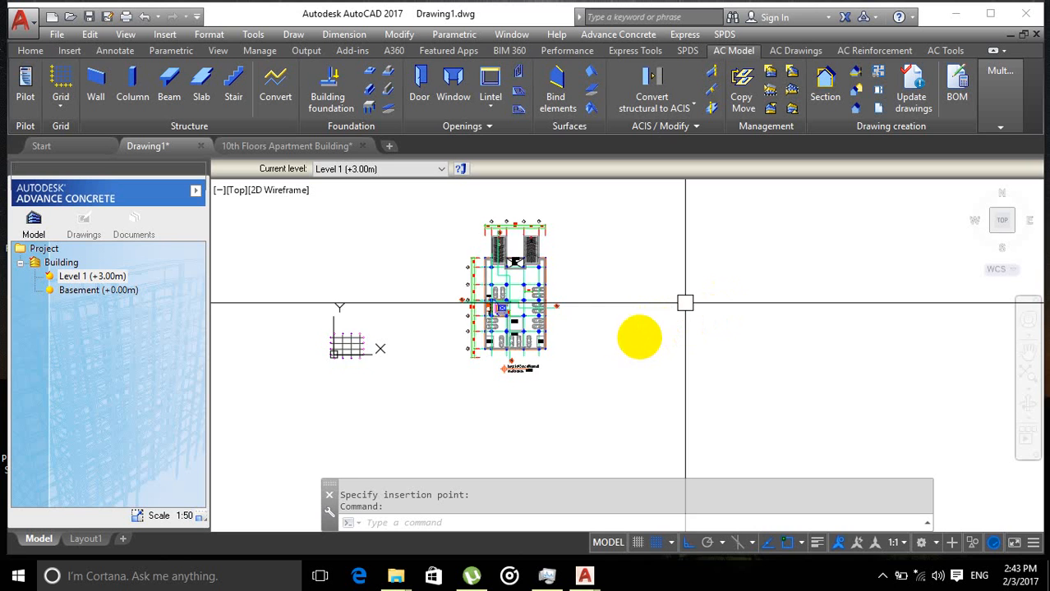
scroll(657, 320, down, 1)
middle_drag(629, 336, 564, 288)
scroll(562, 299, up, 2)
scroll(565, 288, down, 2)
click(562, 256)
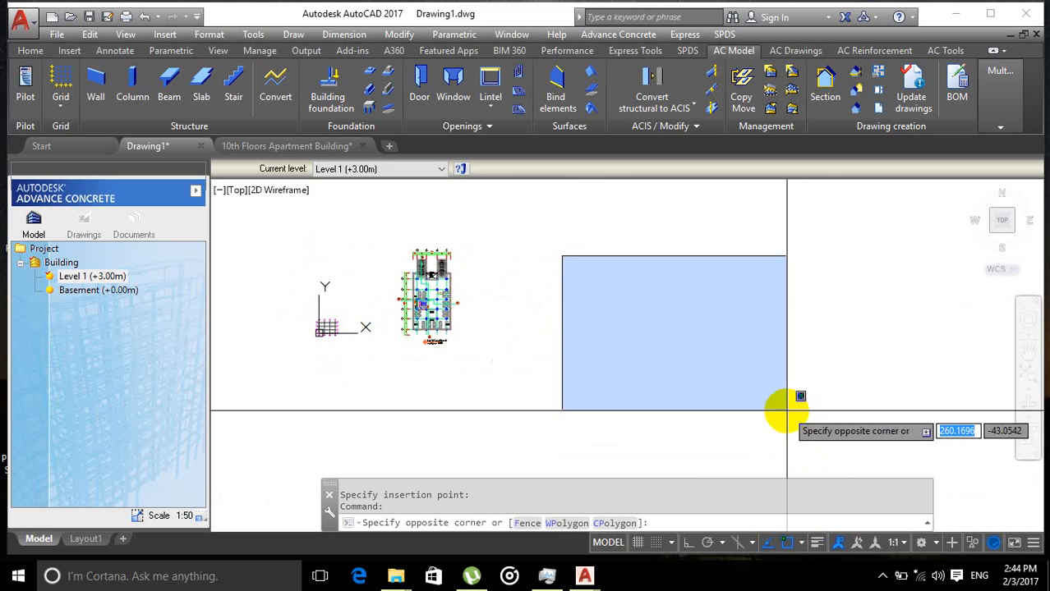
click(786, 410)
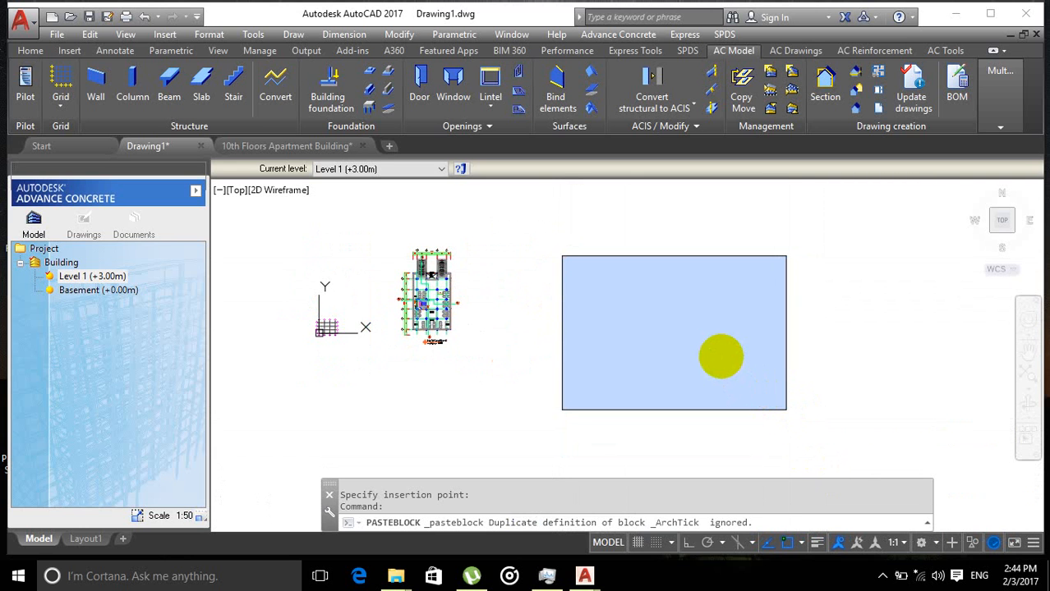
click(721, 356)
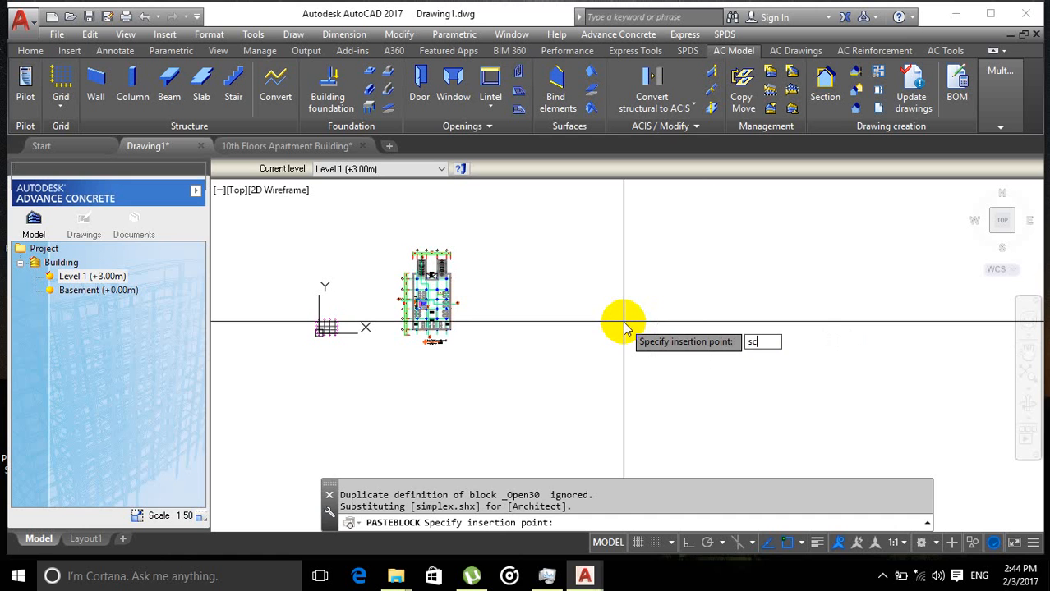
text(sc)
key(Return)
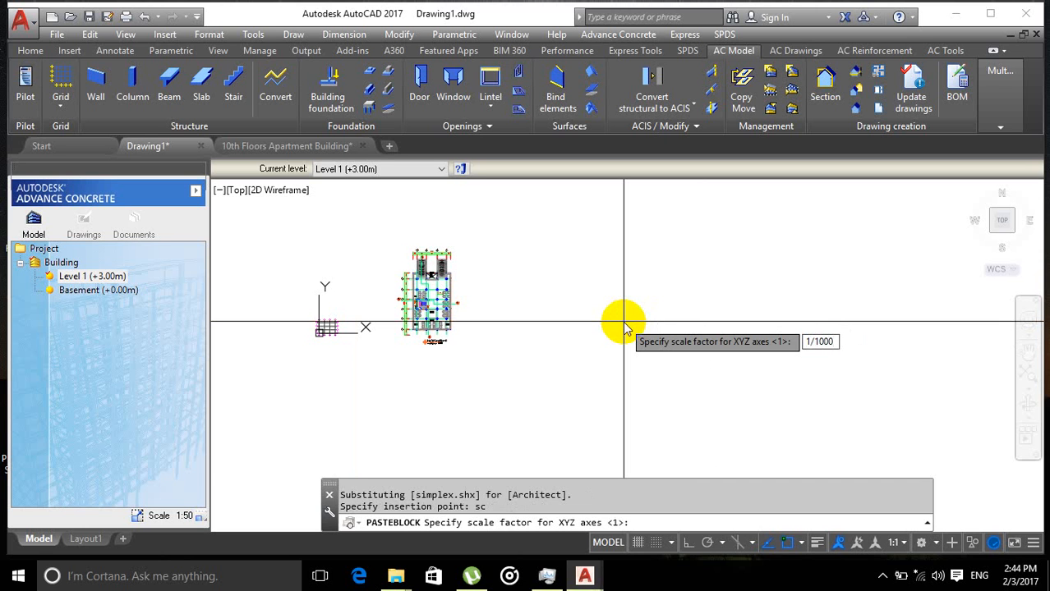
key(Return)
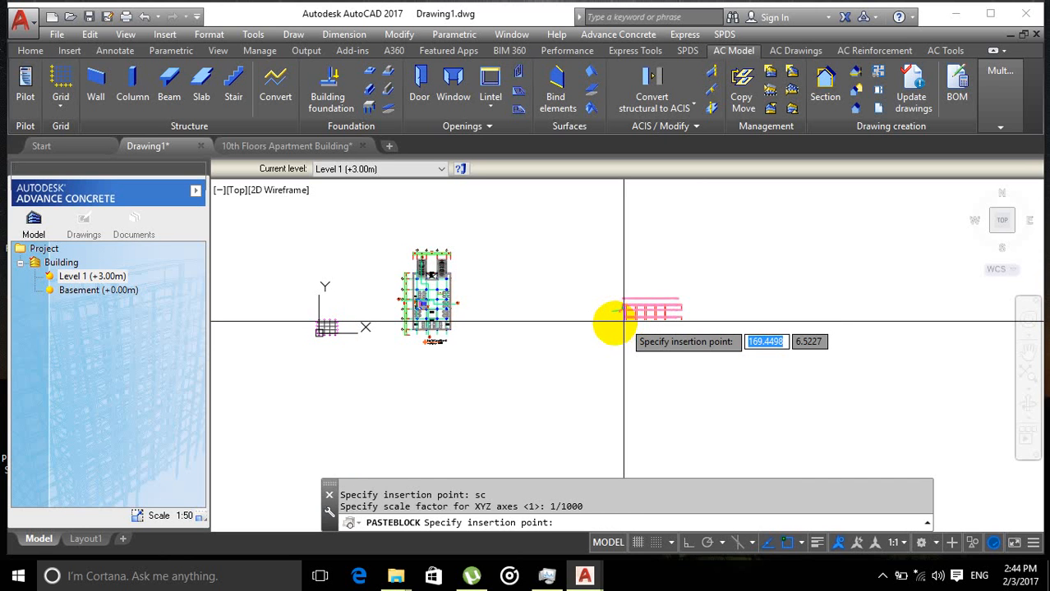
click(540, 333)
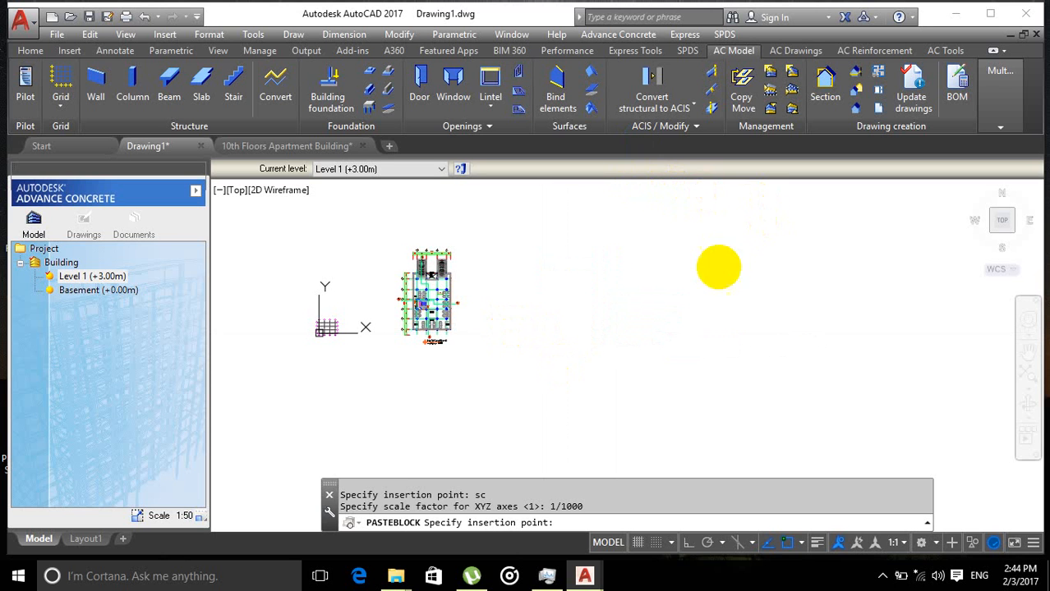
scroll(470, 292, up, 3)
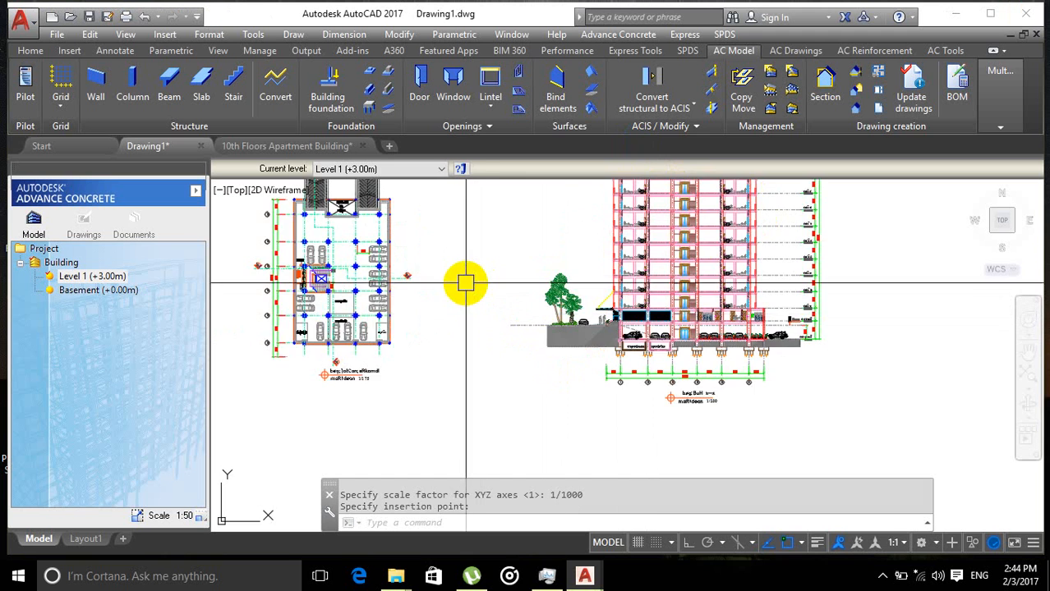
scroll(467, 282, down, 3)
mouse_move(470, 280)
middle_down()
mouse_move(493, 288)
mouse_move(467, 271)
middle_up()
scroll(495, 284, up, 3)
scroll(494, 283, down, 3)
scroll(499, 283, down, 1)
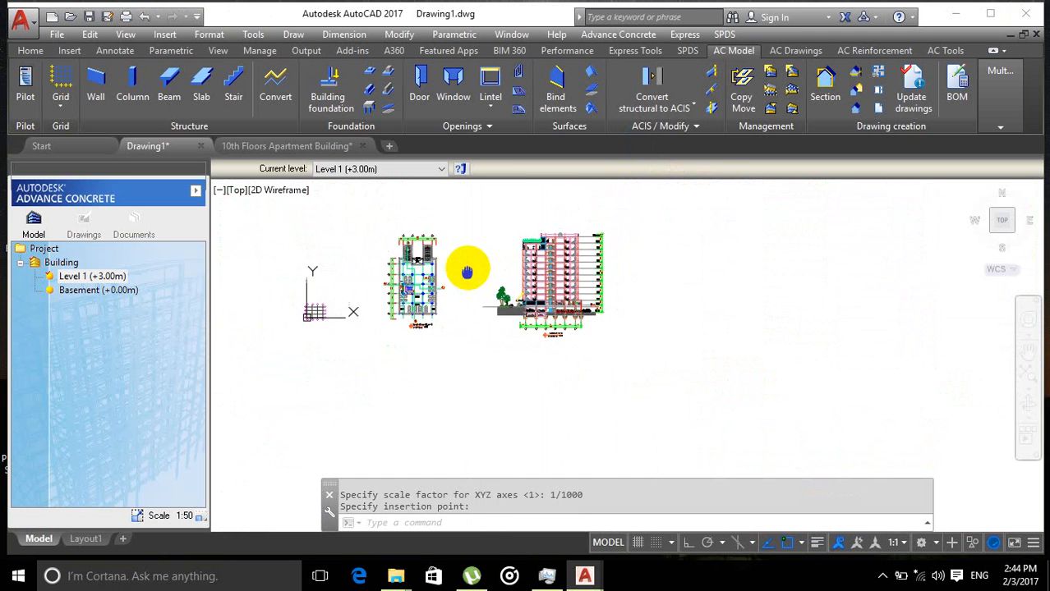
Step: Switch back to the apartment drawing, select the building cross-section with a window and copy it with a base point at its lower-left end
click(328, 145)
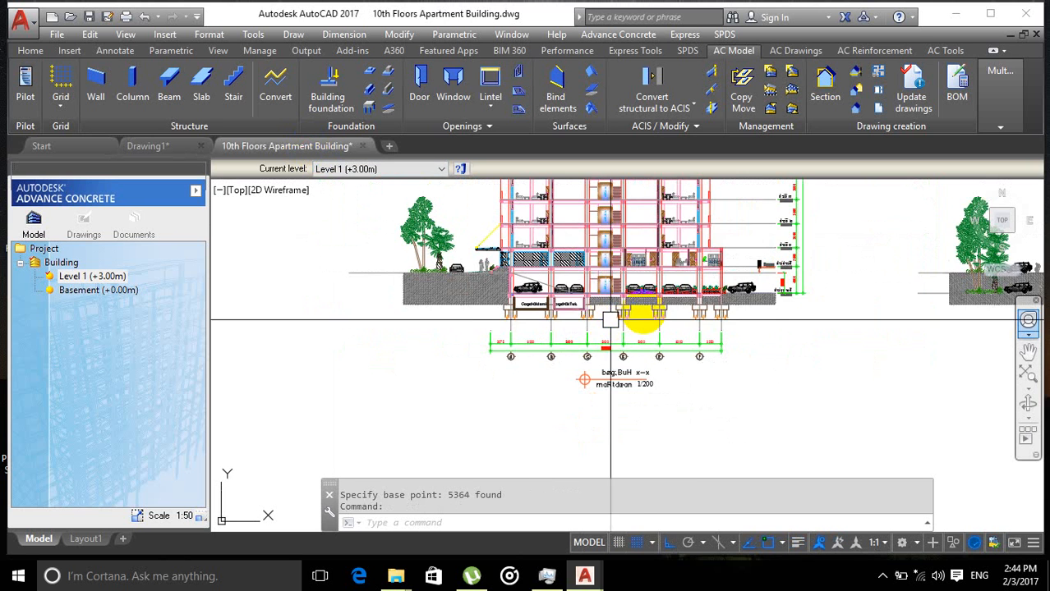
scroll(613, 378, down, 3)
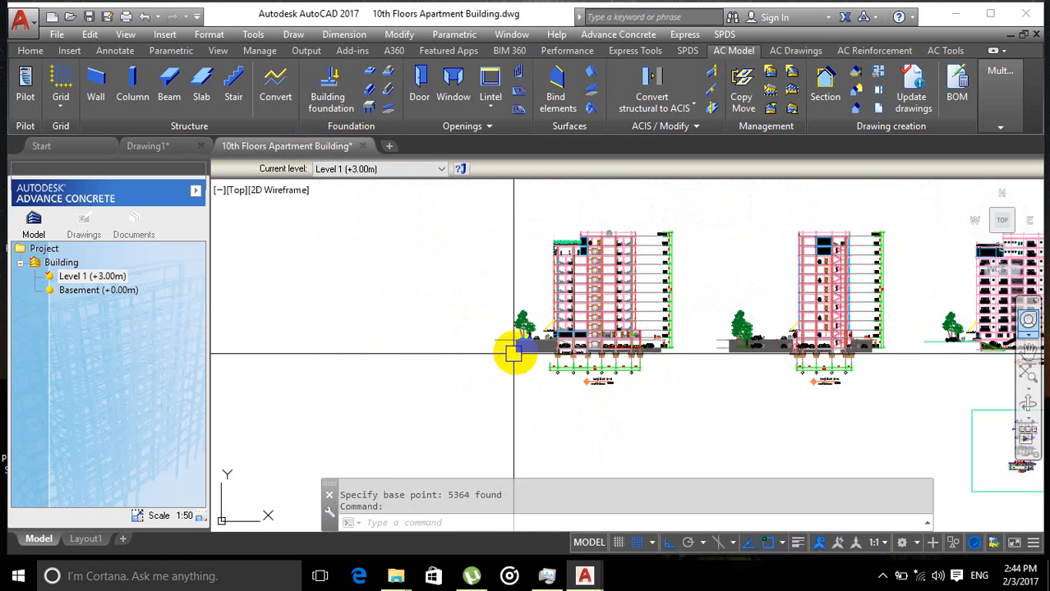
scroll(493, 345, down, 4)
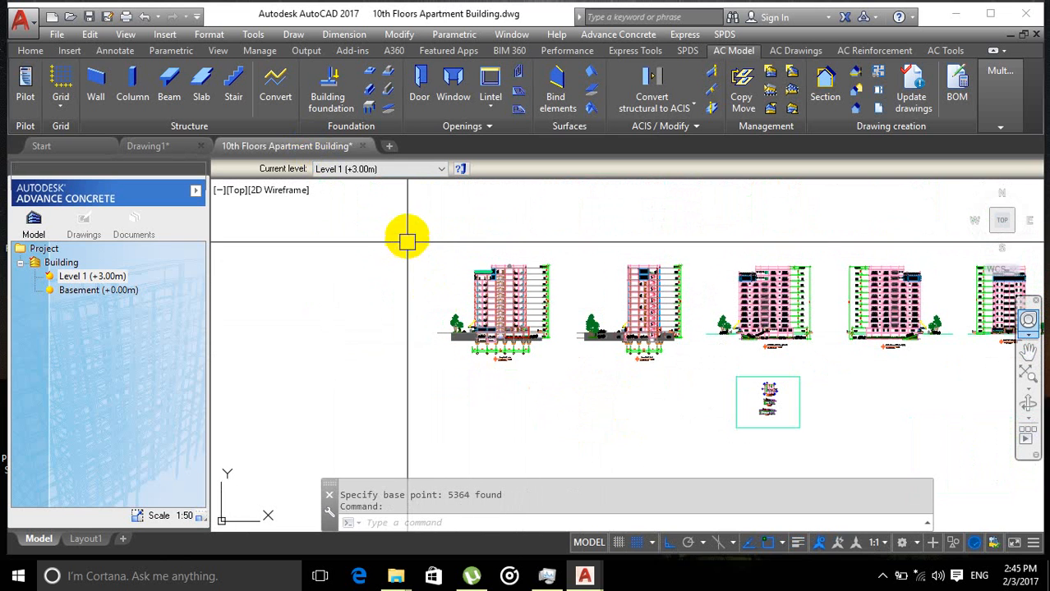
click(408, 231)
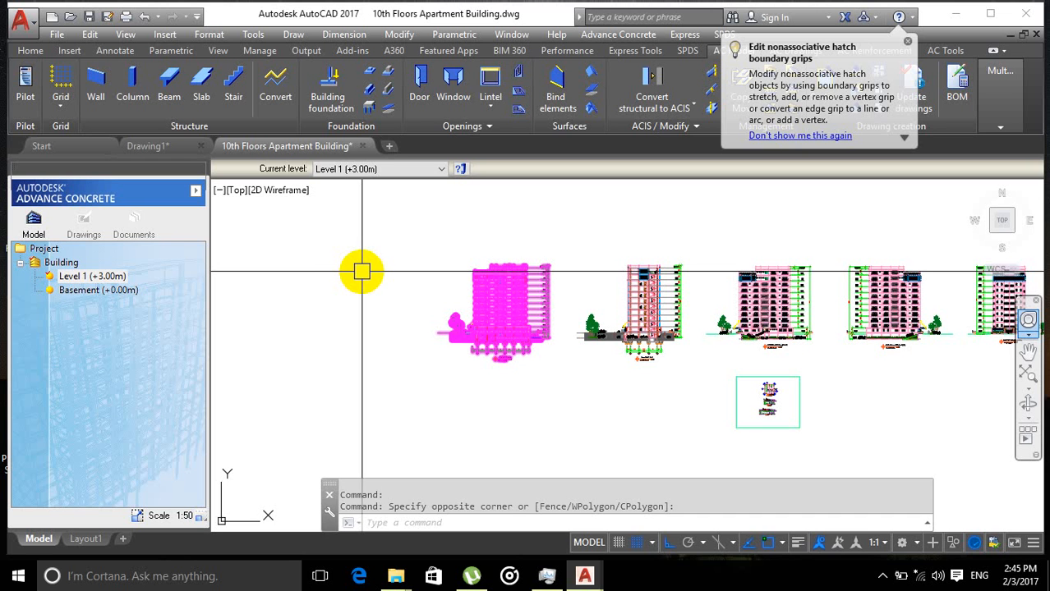
key(ctrl+shift+c)
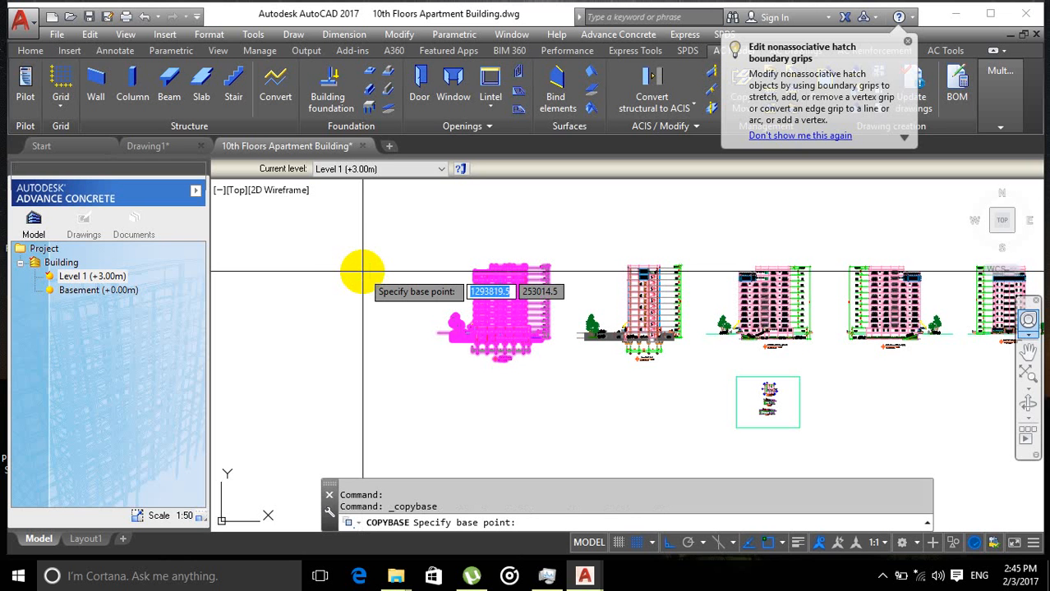
scroll(444, 329, up, 5)
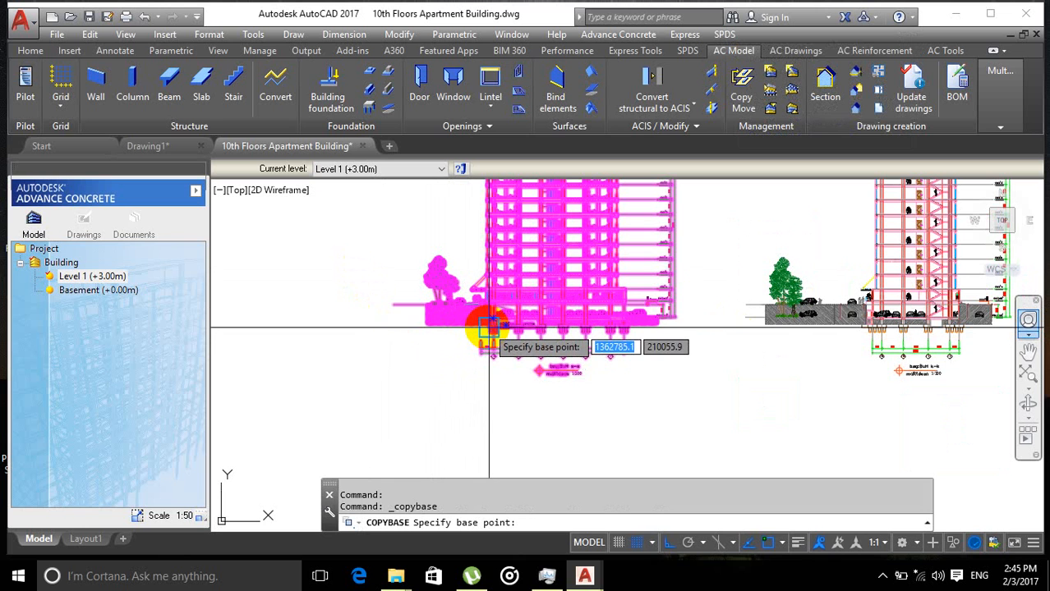
click(489, 327)
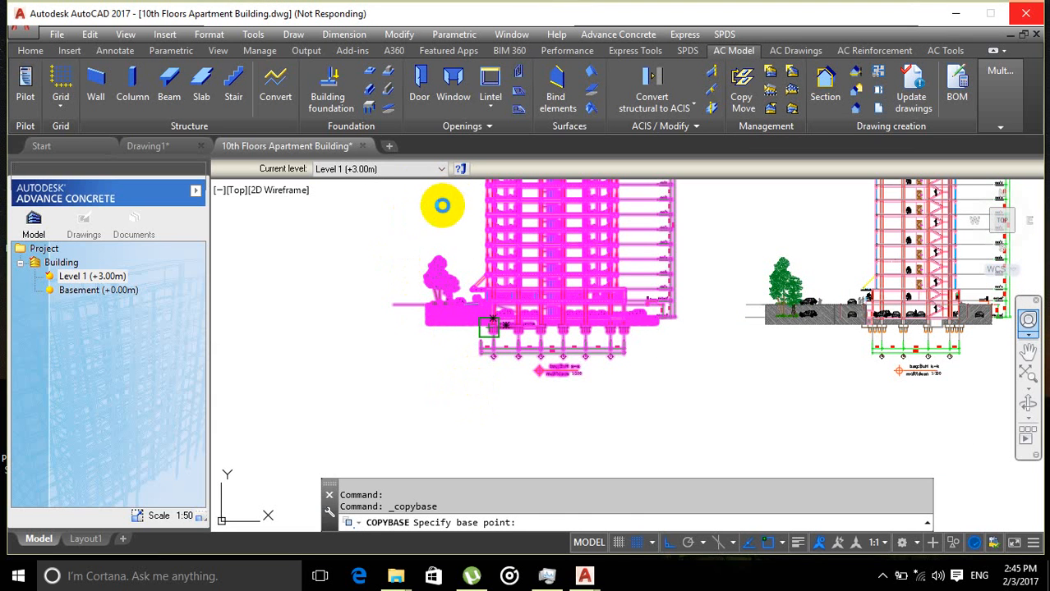
click(479, 402)
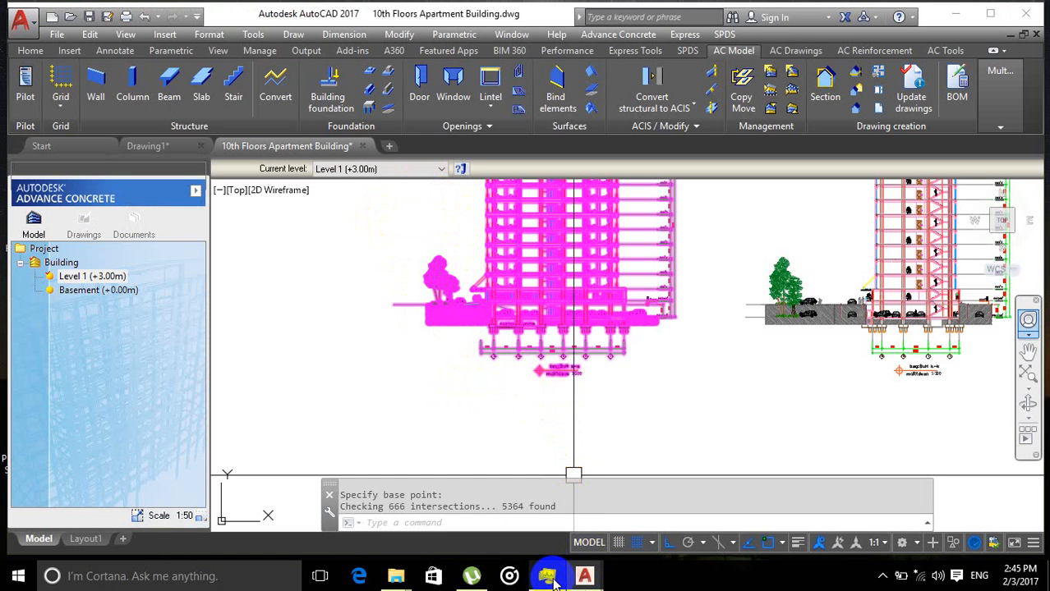
Step: Close the Task Manager and µTorrent windows to return to Drawing1
mouse_move(549, 580)
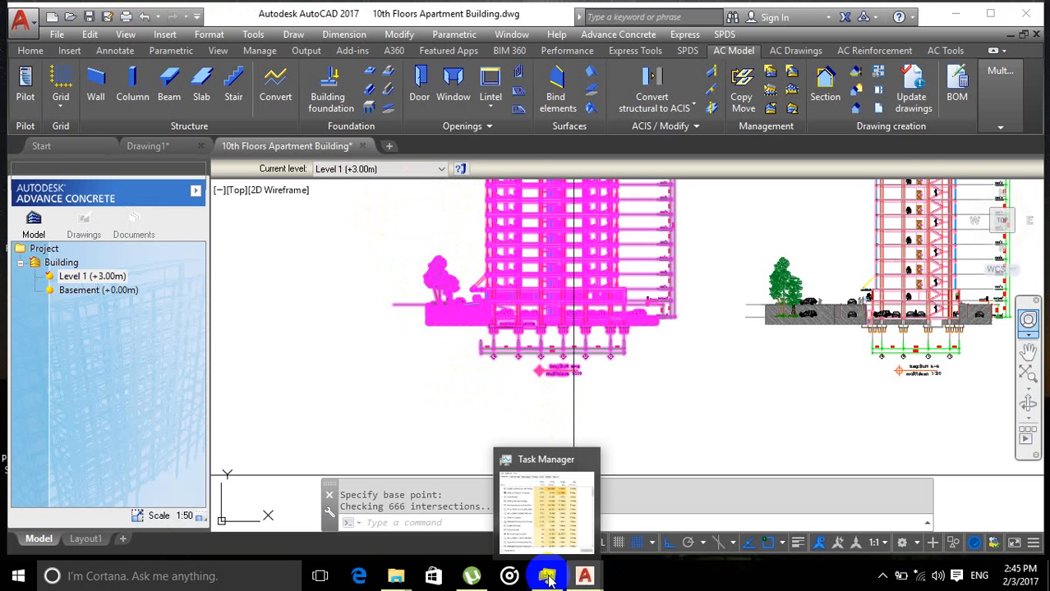
mouse_move(584, 576)
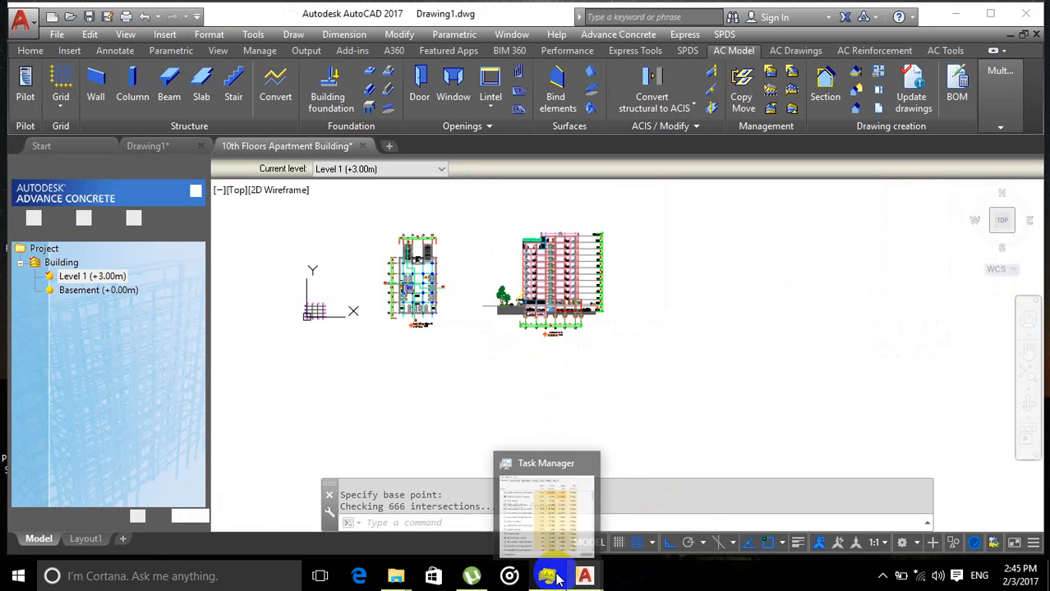
click(585, 465)
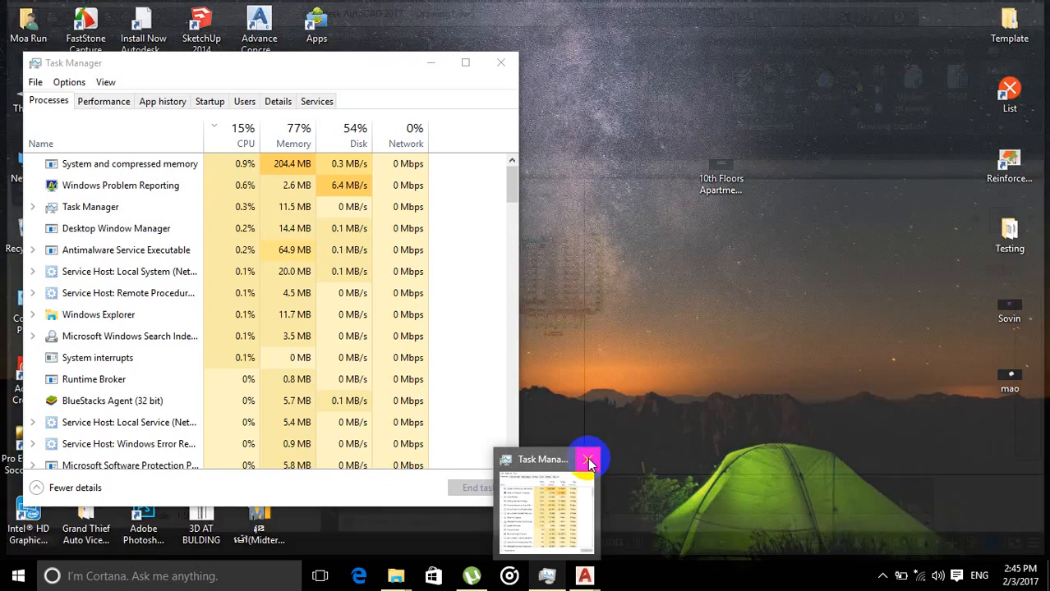
click(589, 462)
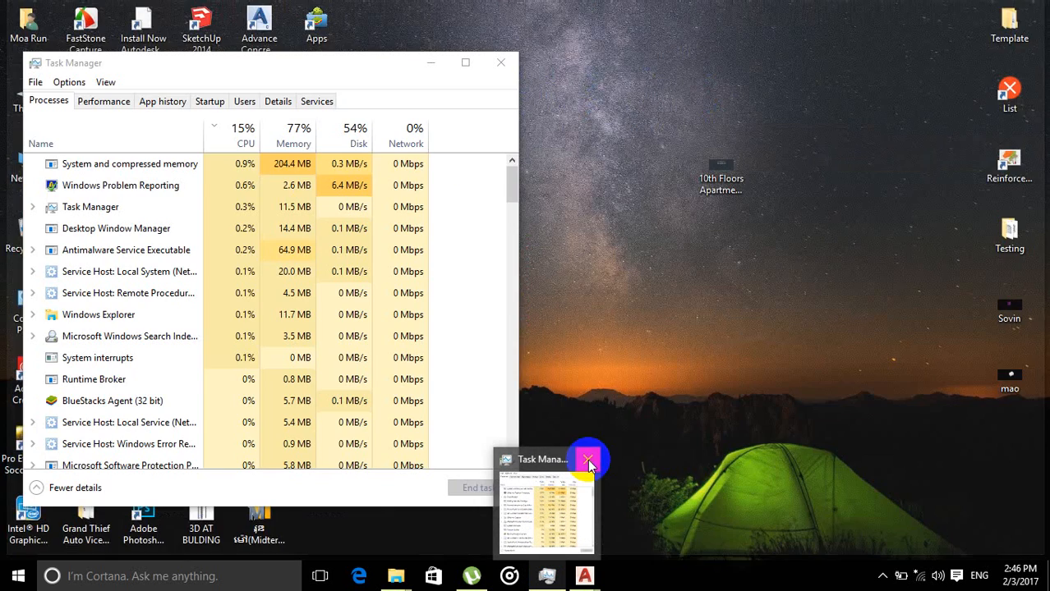
click(589, 462)
click(588, 463)
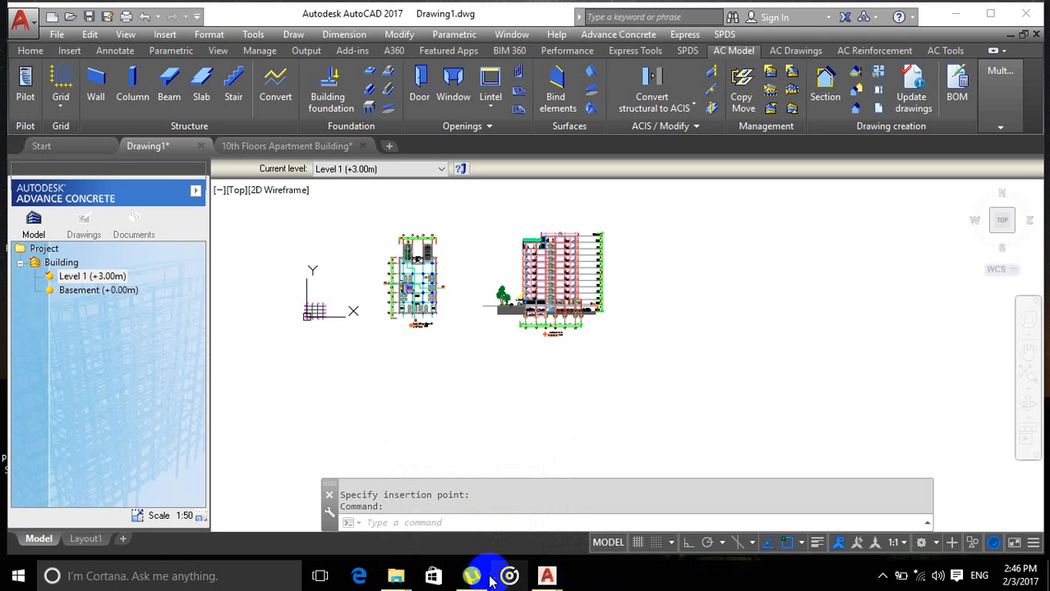
mouse_move(472, 576)
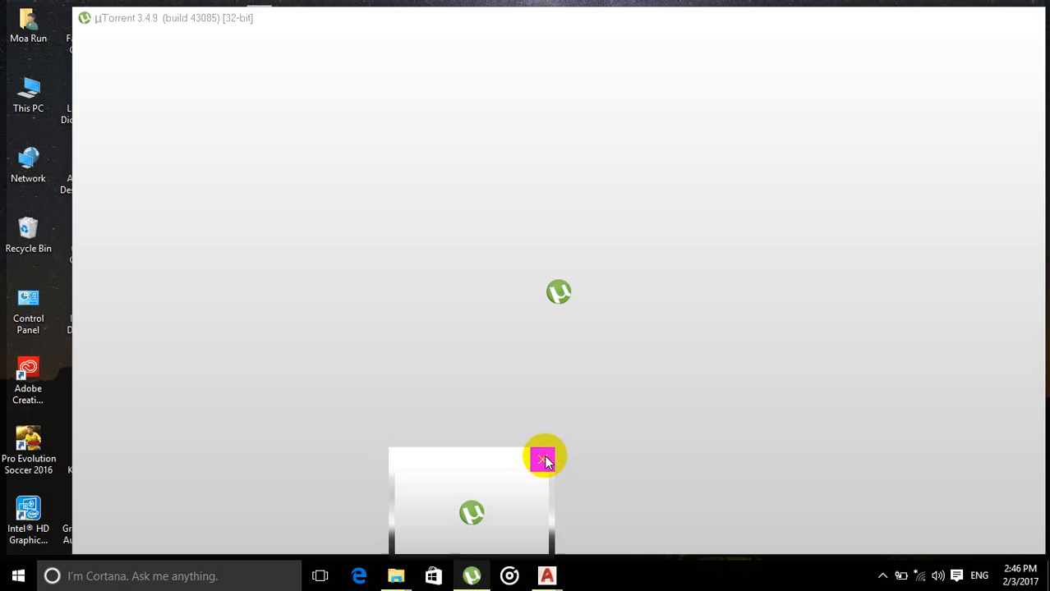
click(543, 459)
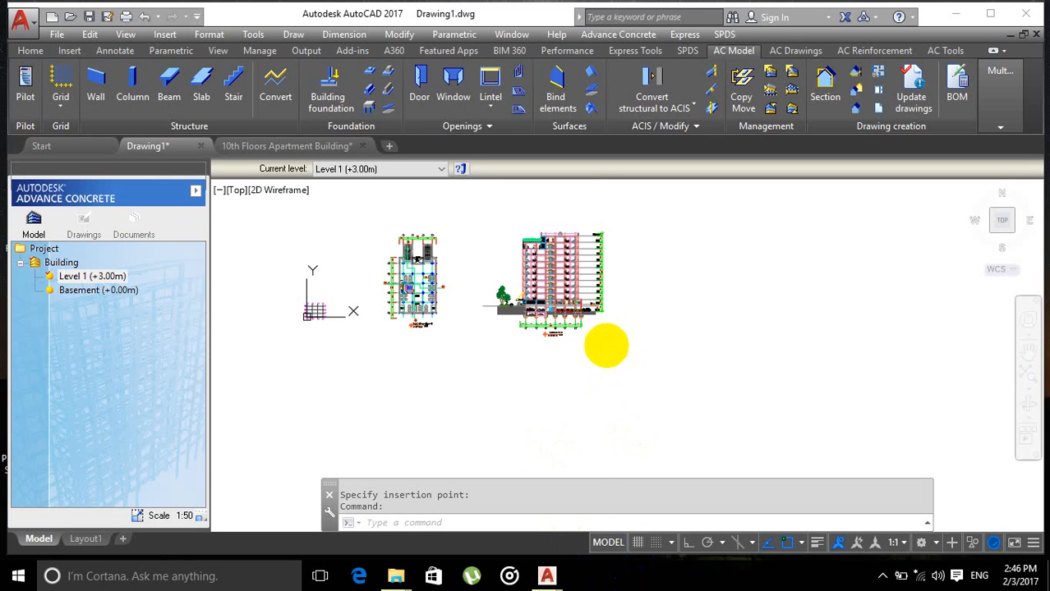
Step: Examine the pasted parking plan and cross-section alongside the grid in Drawing1
scroll(604, 370, down, 2)
scroll(609, 367, up, 3)
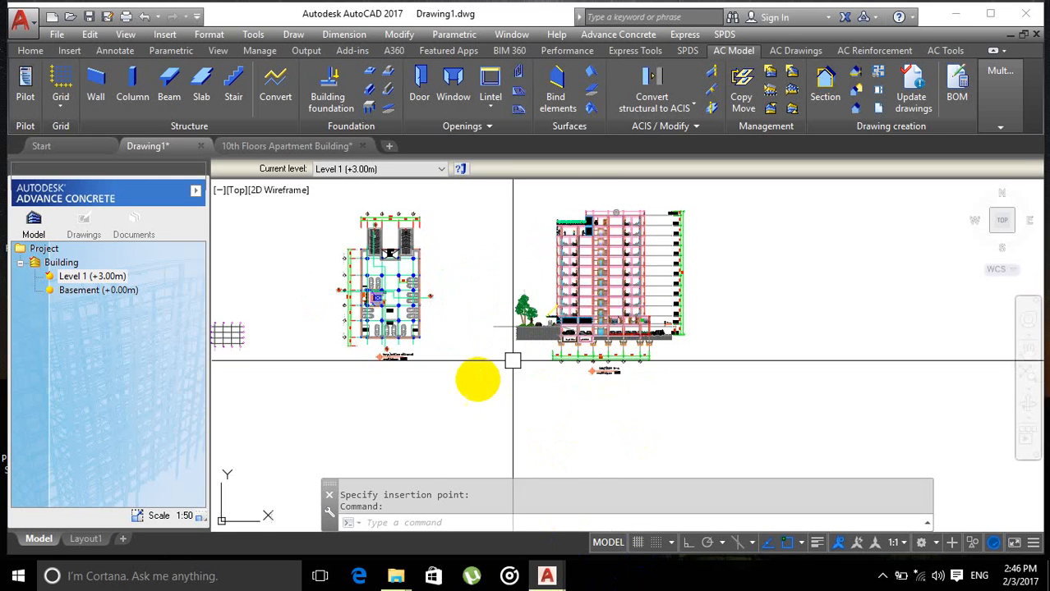
scroll(476, 375, down, 2)
scroll(445, 333, up, 3)
scroll(483, 281, down, 2)
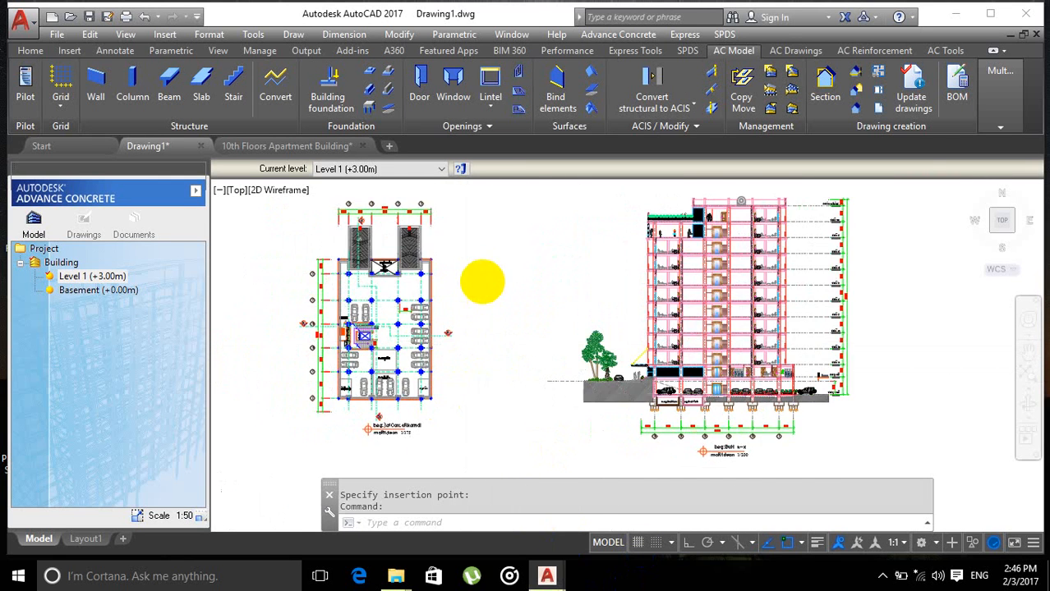
scroll(563, 277, up, 4)
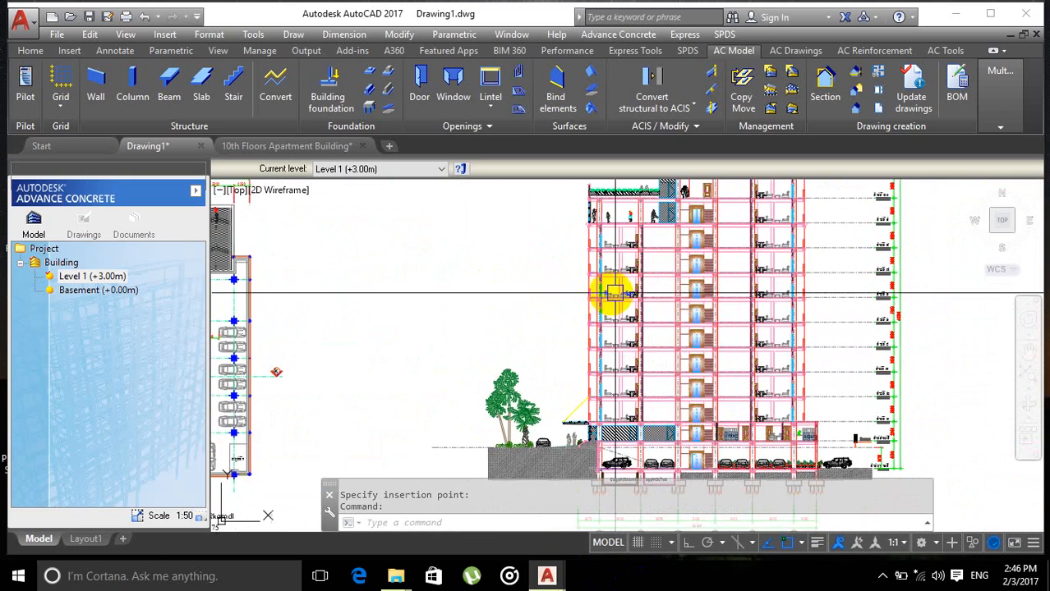
scroll(511, 313, down, 2)
scroll(572, 282, up, 3)
middle_drag(553, 287, 544, 266)
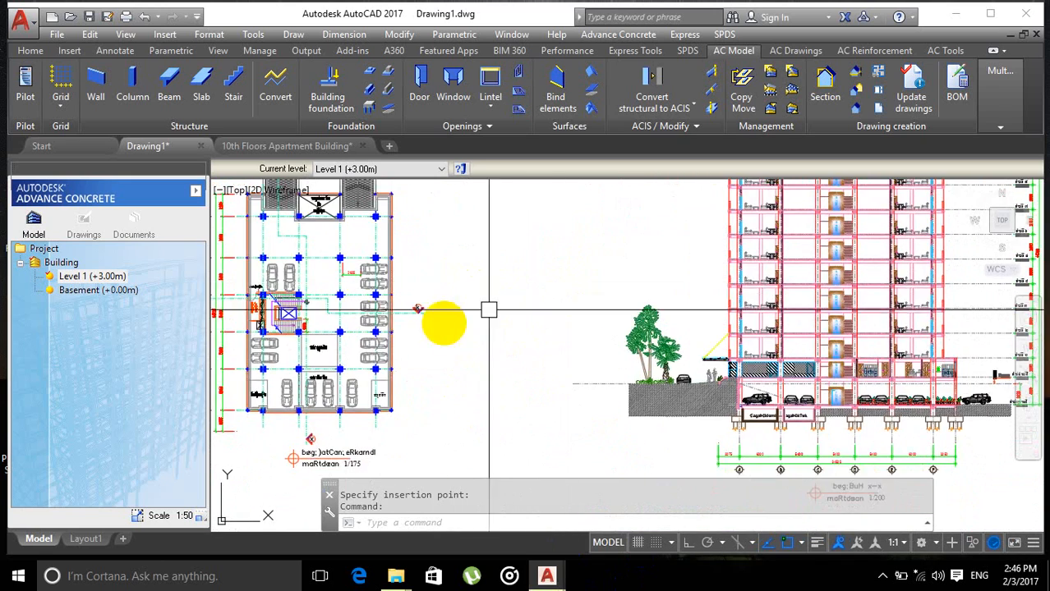
middle_drag(394, 342, 619, 312)
middle_drag(578, 355, 588, 303)
scroll(485, 295, down, 2)
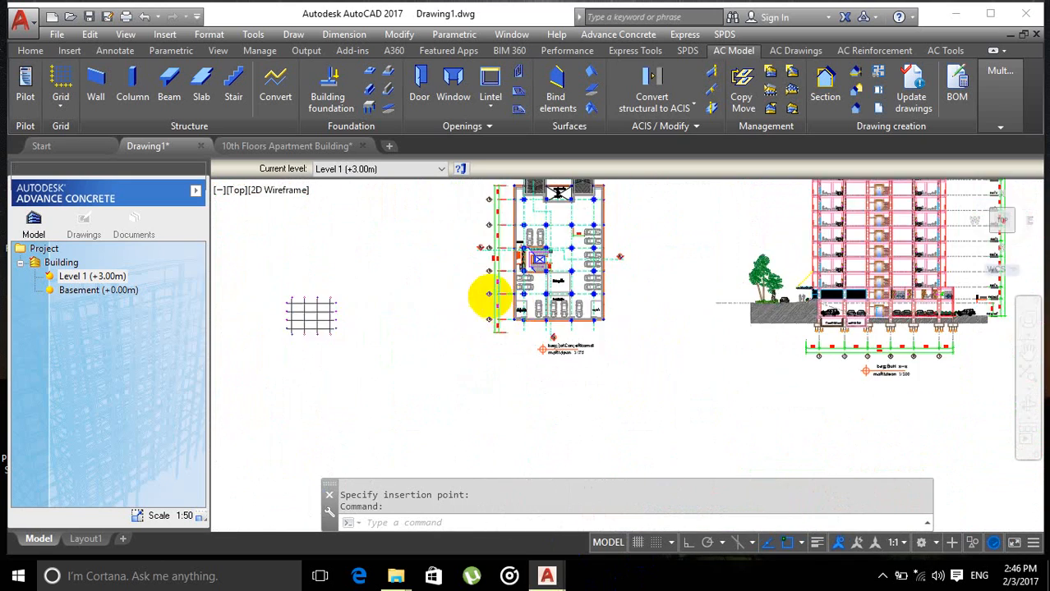
scroll(375, 368, up, 1)
scroll(645, 313, down, 1)
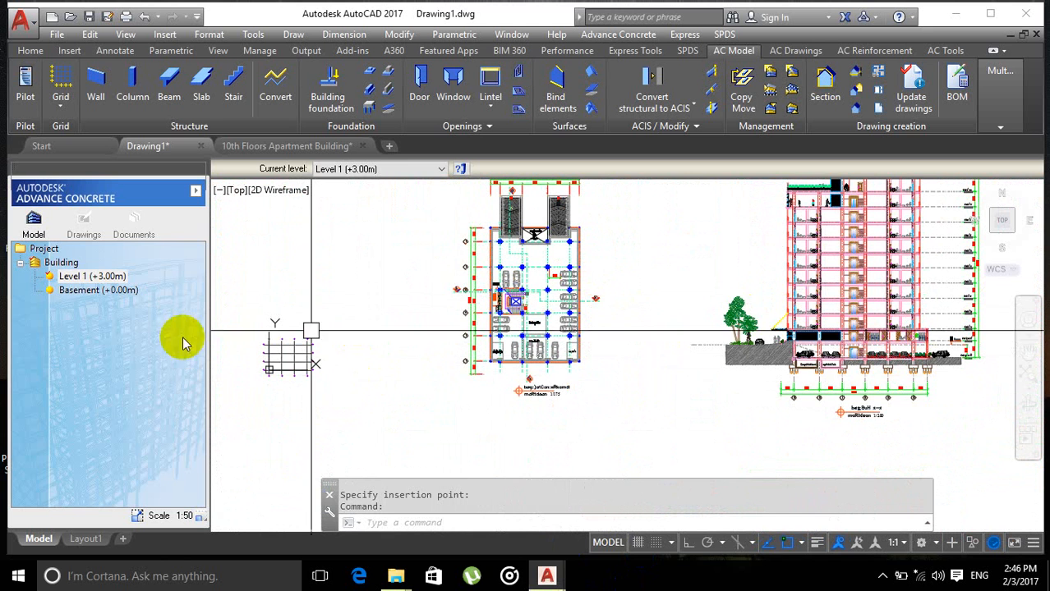
Step: Switch the current level between Basement and Level 1 in the project tree, leaving Level 1 (+3.00m) active
click(85, 292)
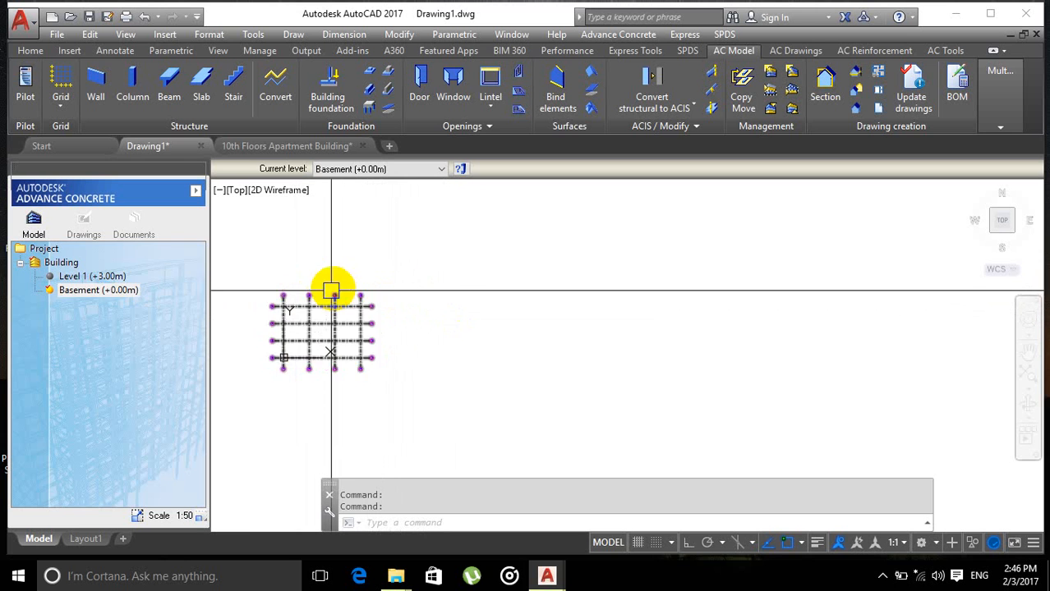
click(98, 290)
double_click(92, 276)
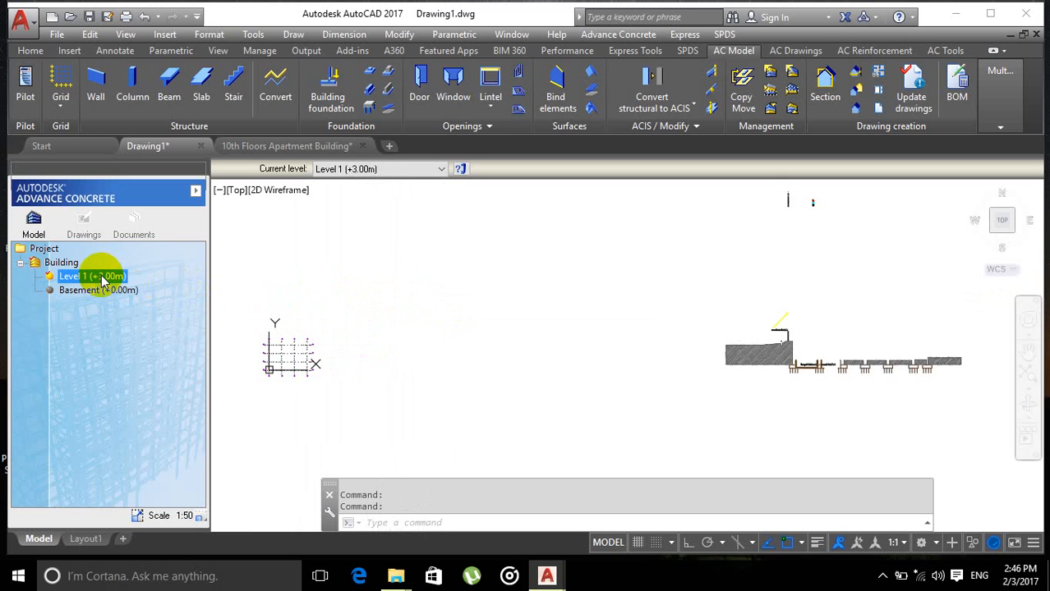
double_click(115, 294)
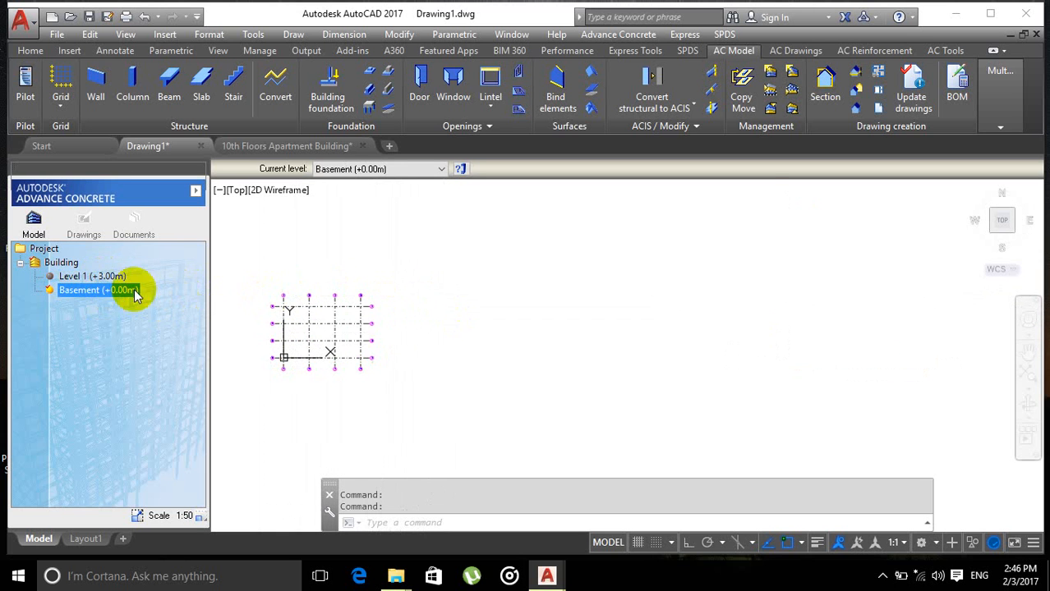
double_click(113, 278)
scroll(660, 333, down, 4)
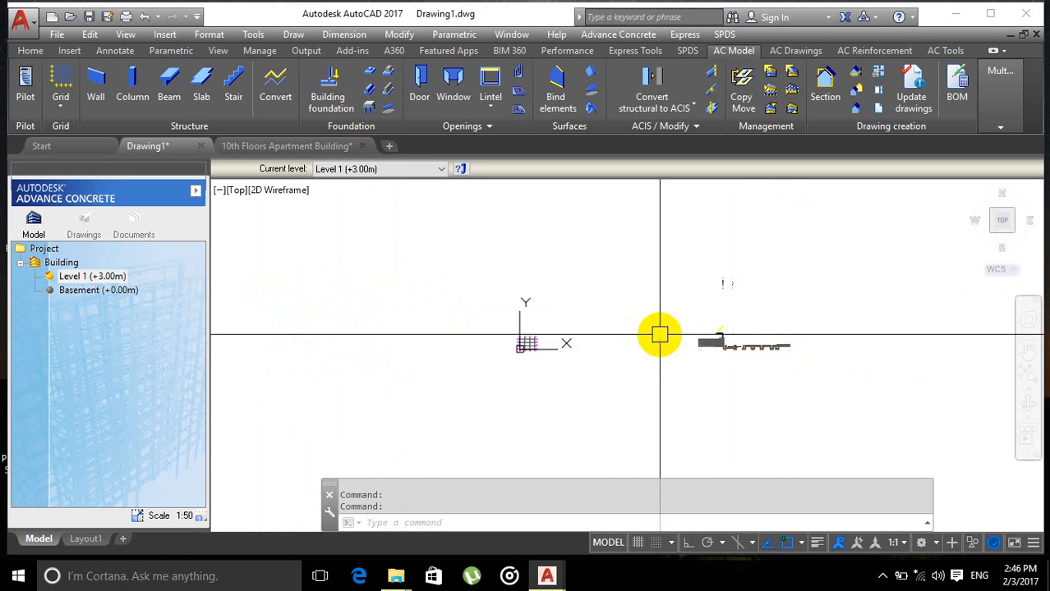
Step: Reselect Level 1 in the project tree and zoom and pan around the pasted drawings
click(92, 291)
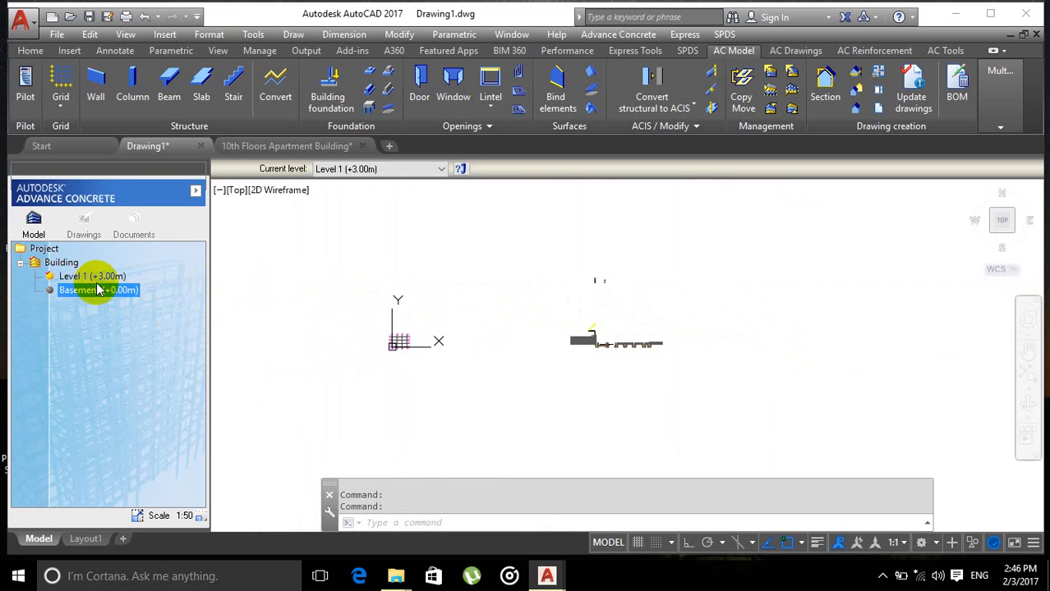
double_click(99, 281)
scroll(484, 304, up, 5)
scroll(567, 336, down, 4)
middle_drag(637, 341, 518, 343)
scroll(658, 347, up, 5)
scroll(588, 363, down, 5)
scroll(469, 340, down, 2)
middle_drag(588, 363, 422, 338)
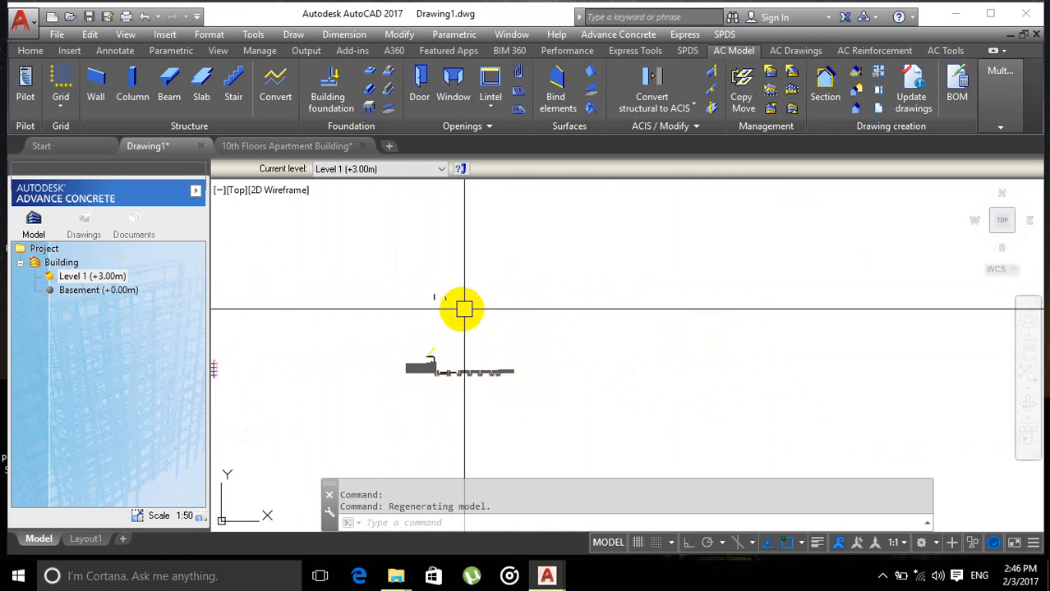
mouse_move(570, 386)
middle_down()
mouse_move(537, 391)
mouse_move(591, 439)
middle_up()
middle_drag(503, 366, 523, 314)
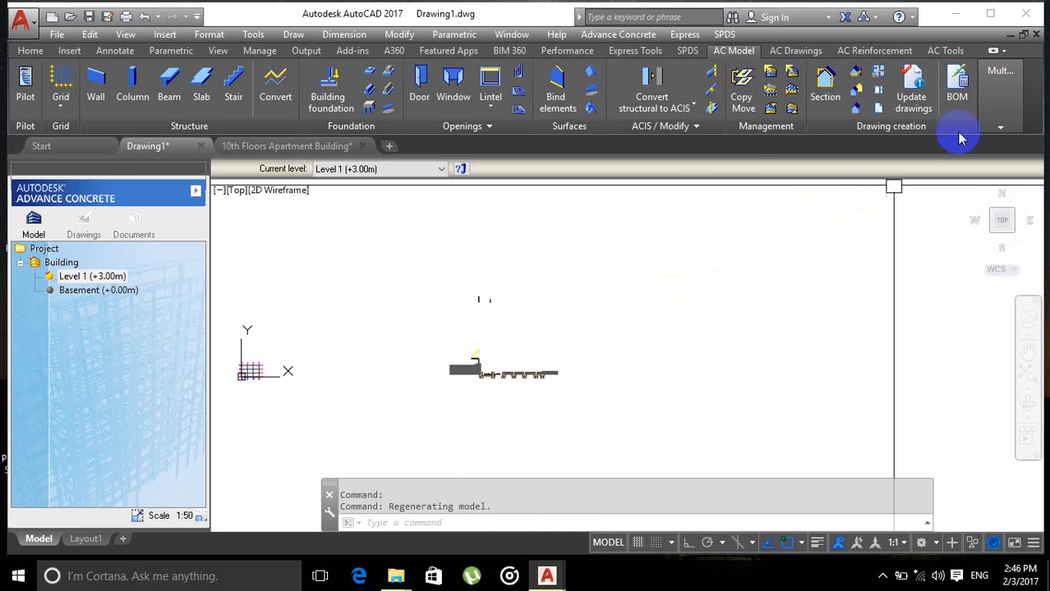
middle_drag(526, 371, 533, 357)
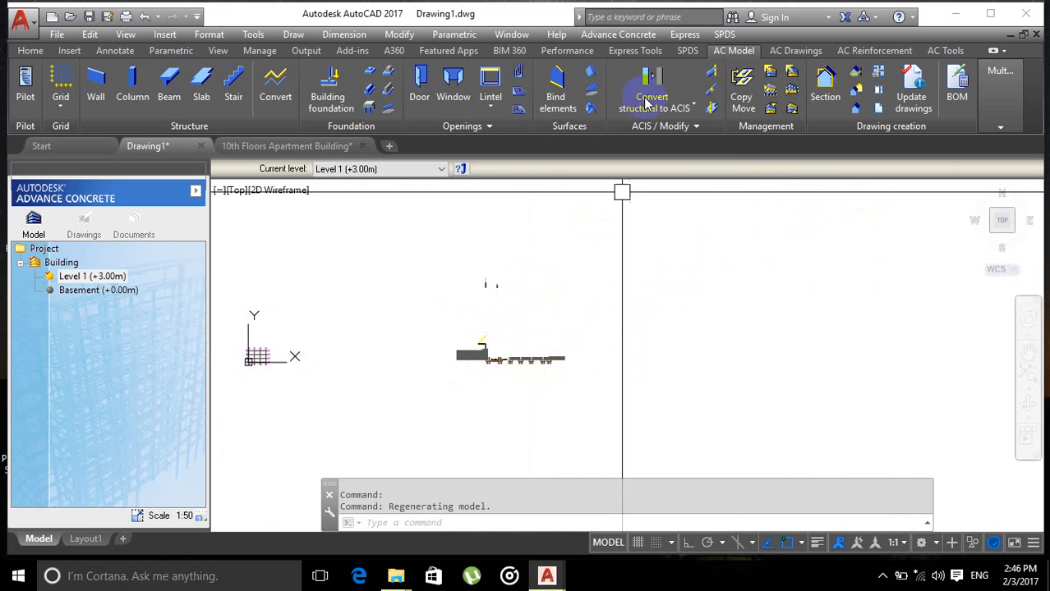
click(119, 51)
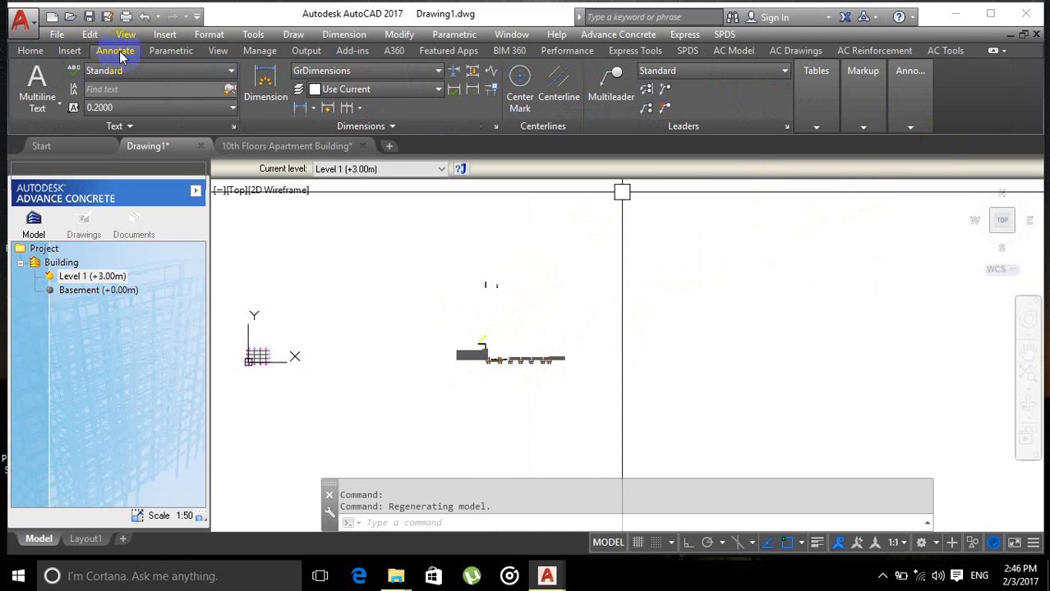
click(32, 51)
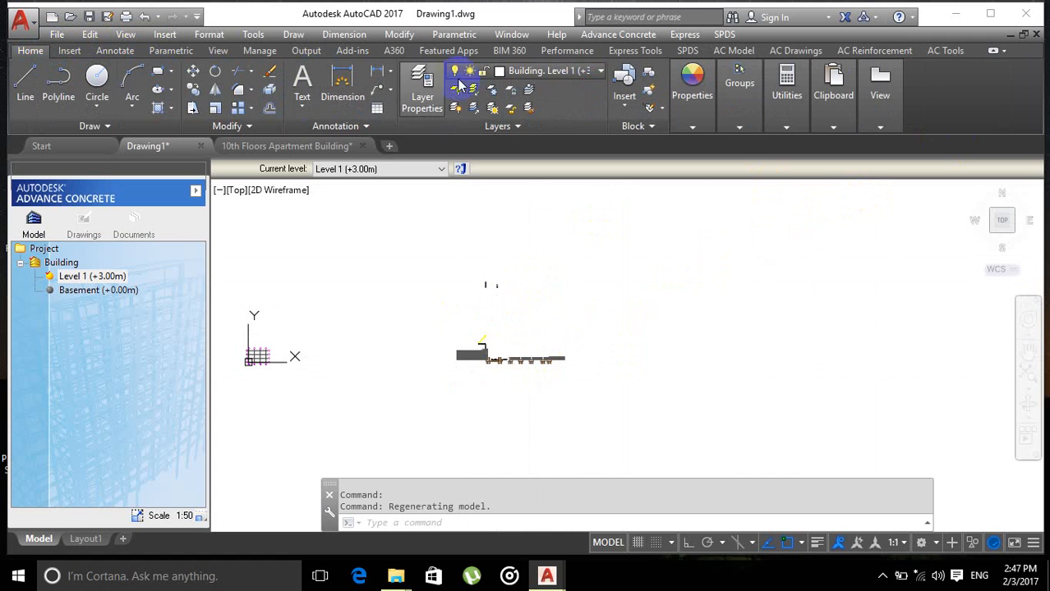
click(588, 74)
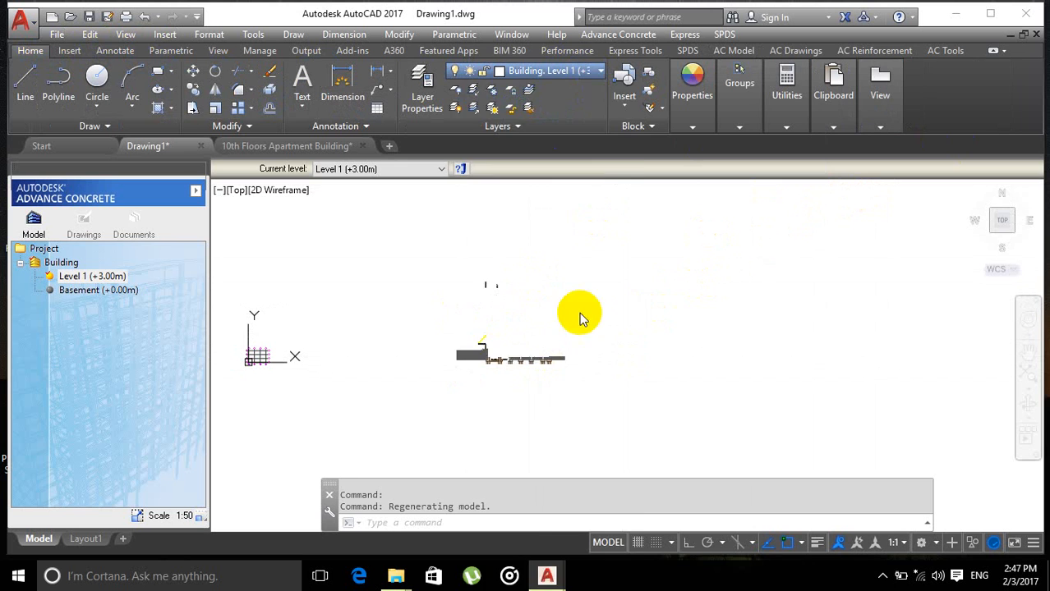
click(745, 265)
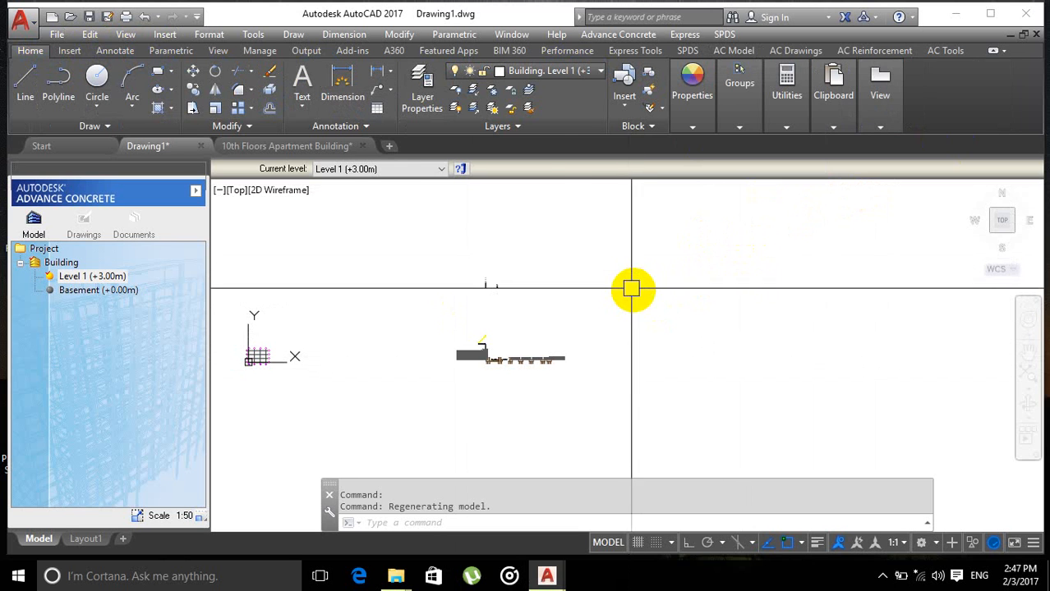
scroll(634, 289, down, 2)
middle_drag(660, 283, 588, 309)
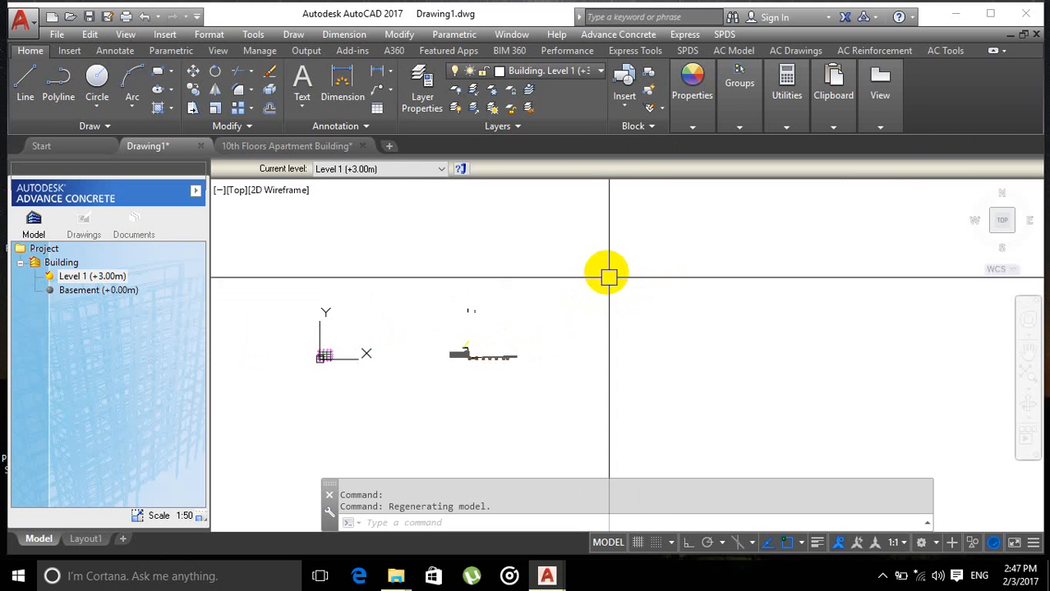
middle_drag(707, 300, 612, 305)
click(610, 249)
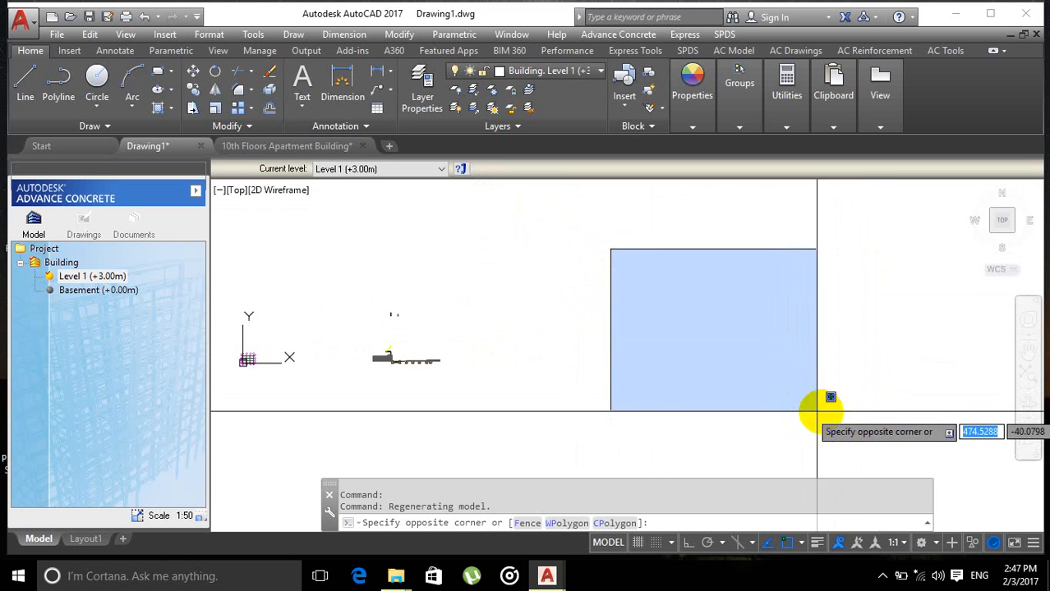
key(Escape)
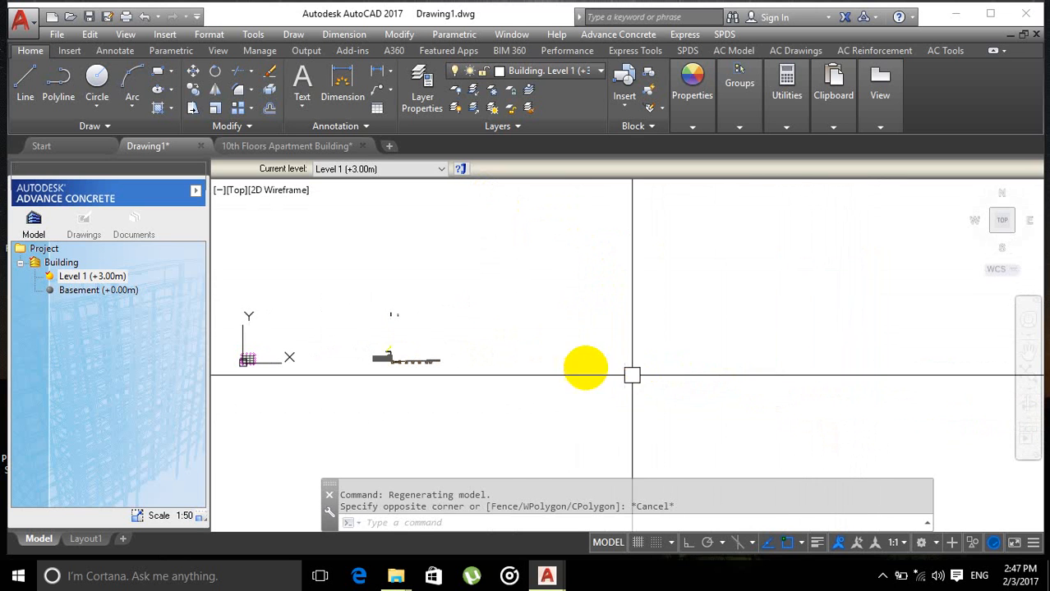
scroll(589, 304, down, 2)
middle_drag(602, 300, 531, 297)
click(586, 210)
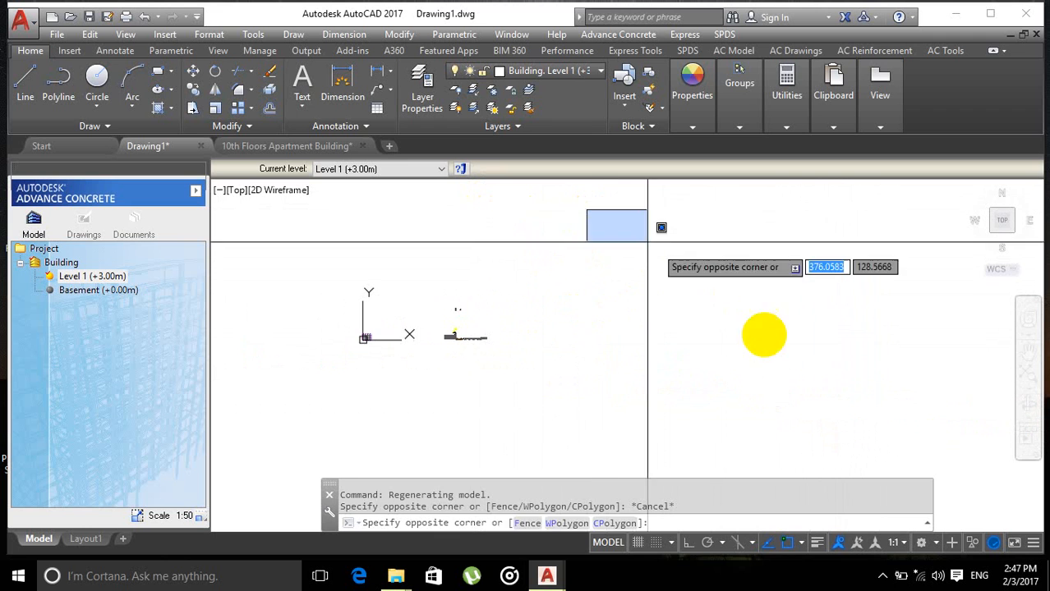
middle_drag(635, 247, 589, 273)
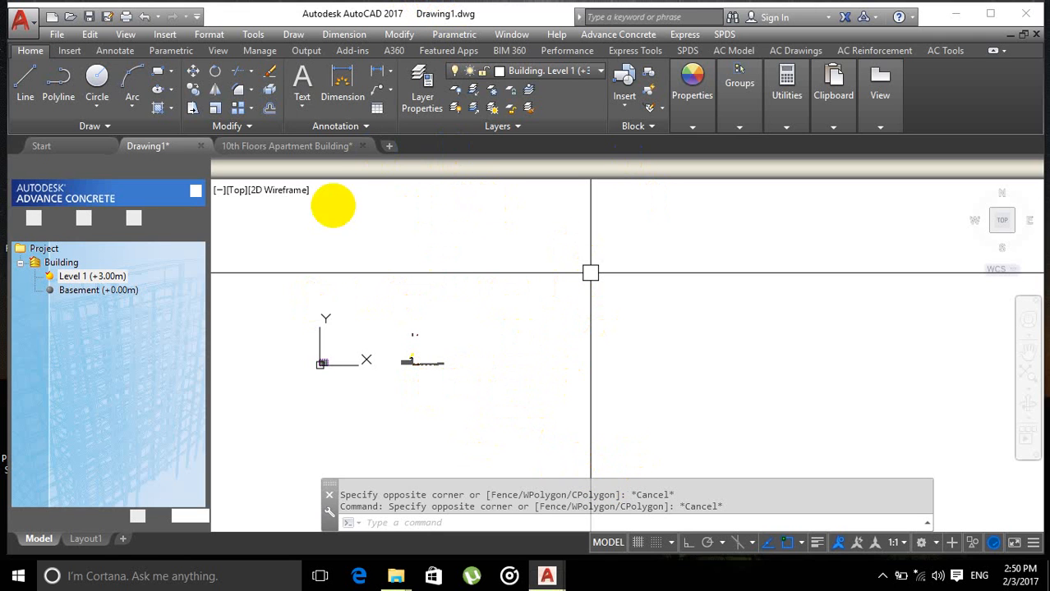
Step: Browse the drawing's layer list and zoom around the pasted plan and cross-section
click(366, 316)
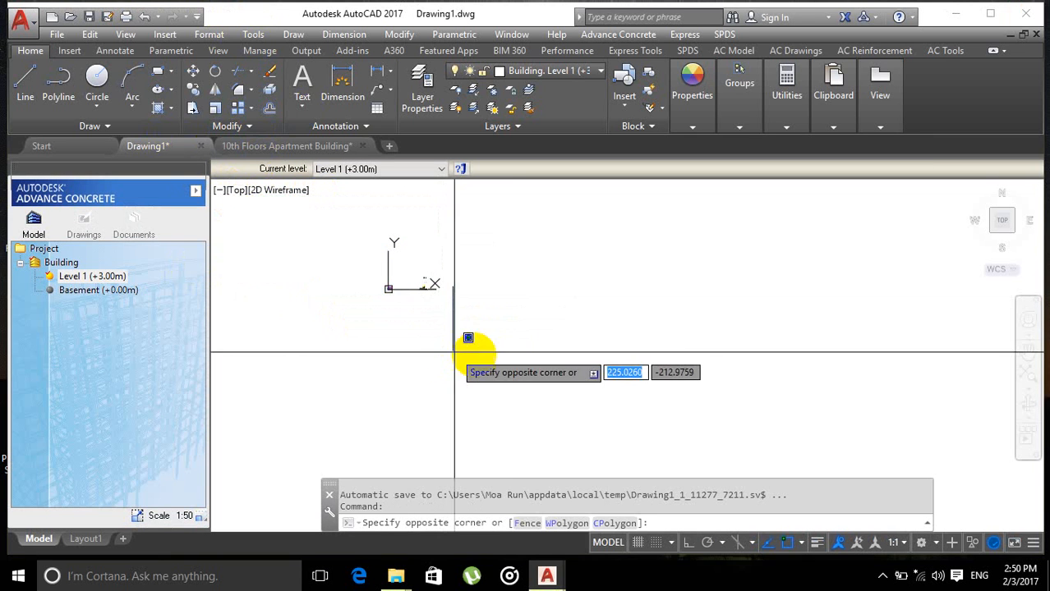
click(463, 313)
scroll(437, 291, up, 4)
scroll(382, 252, up, 4)
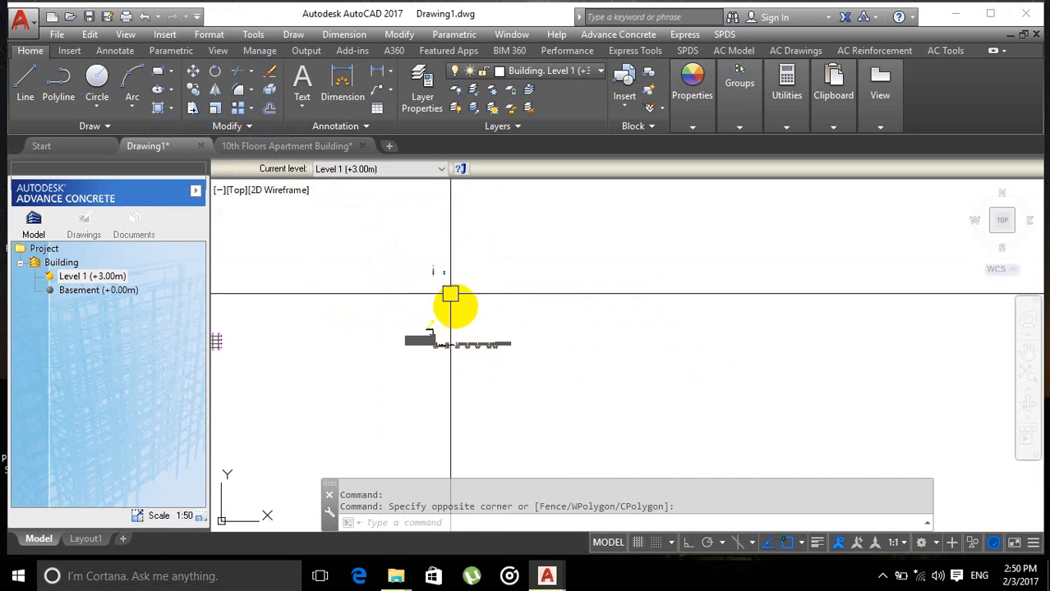
mouse_move(450, 300)
middle_down()
mouse_move(563, 316)
mouse_move(612, 272)
mouse_move(625, 291)
mouse_move(605, 287)
middle_up()
scroll(574, 305, down, 2)
scroll(579, 288, up, 2)
scroll(621, 296, down, 2)
scroll(622, 287, up, 2)
click(511, 329)
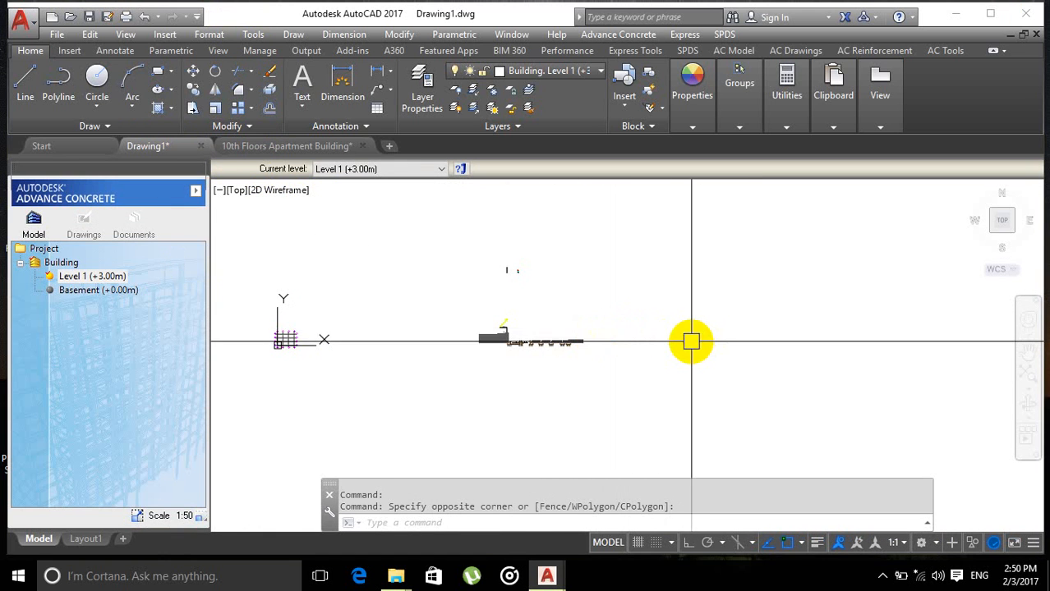
scroll(691, 341, up, 2)
scroll(485, 336, down, 4)
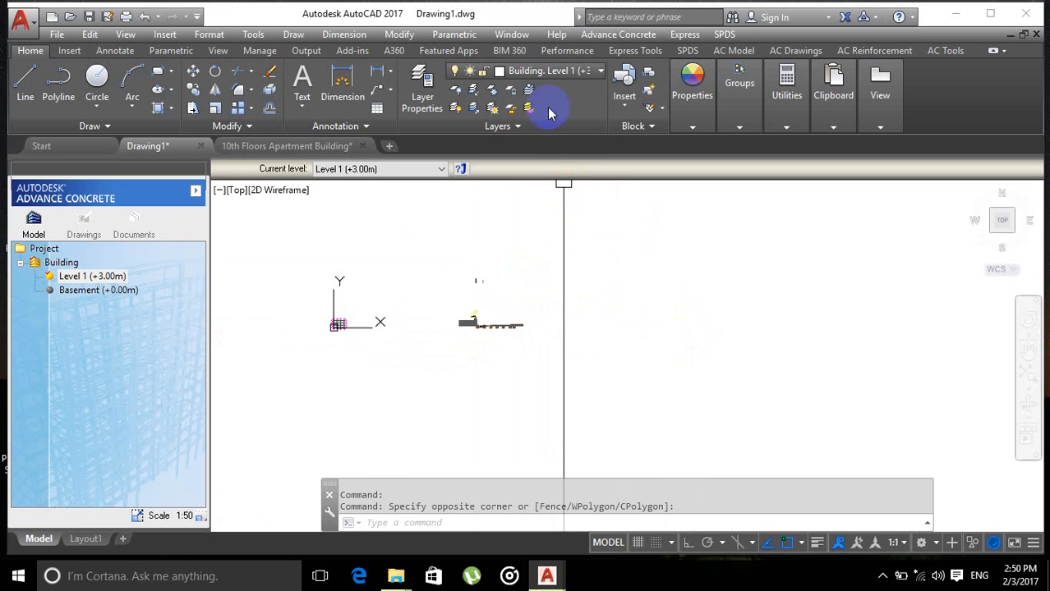
click(543, 75)
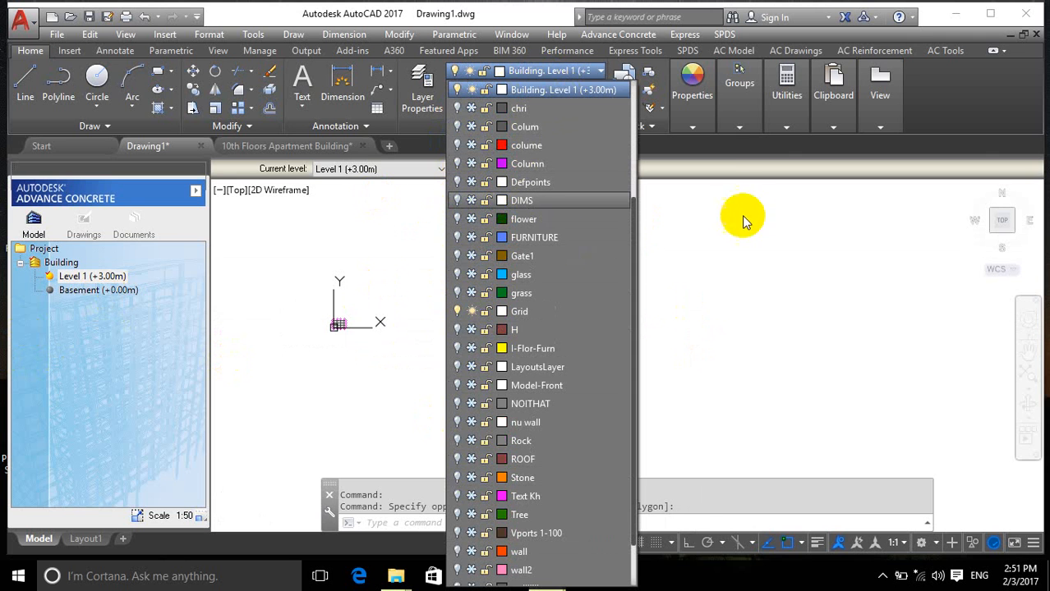
click(705, 272)
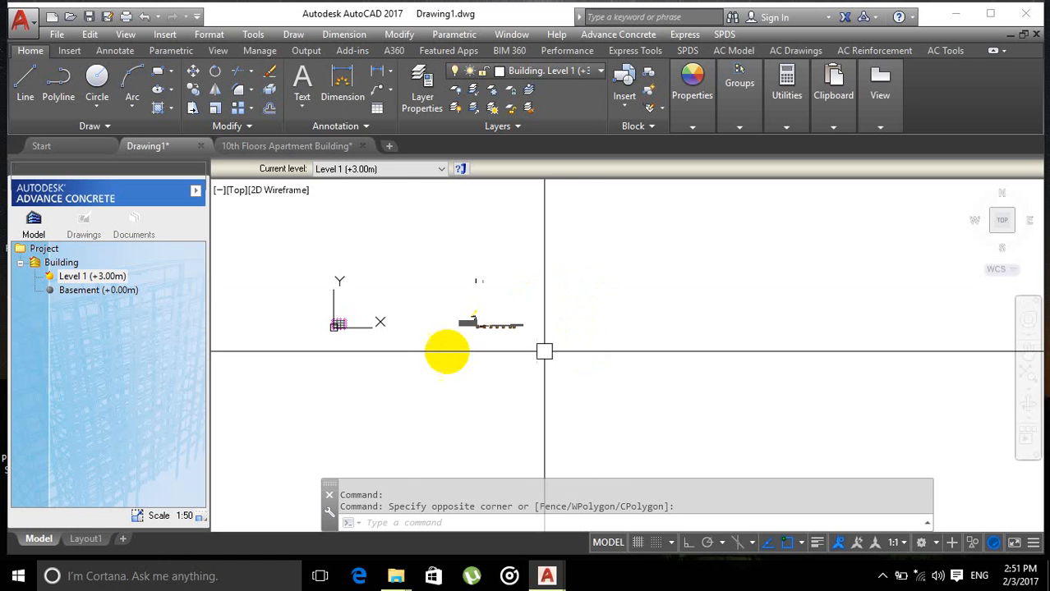
Step: Zoom and pan around the grid and the pasted cross-section on Level 1
scroll(386, 361, up, 2)
scroll(330, 324, up, 4)
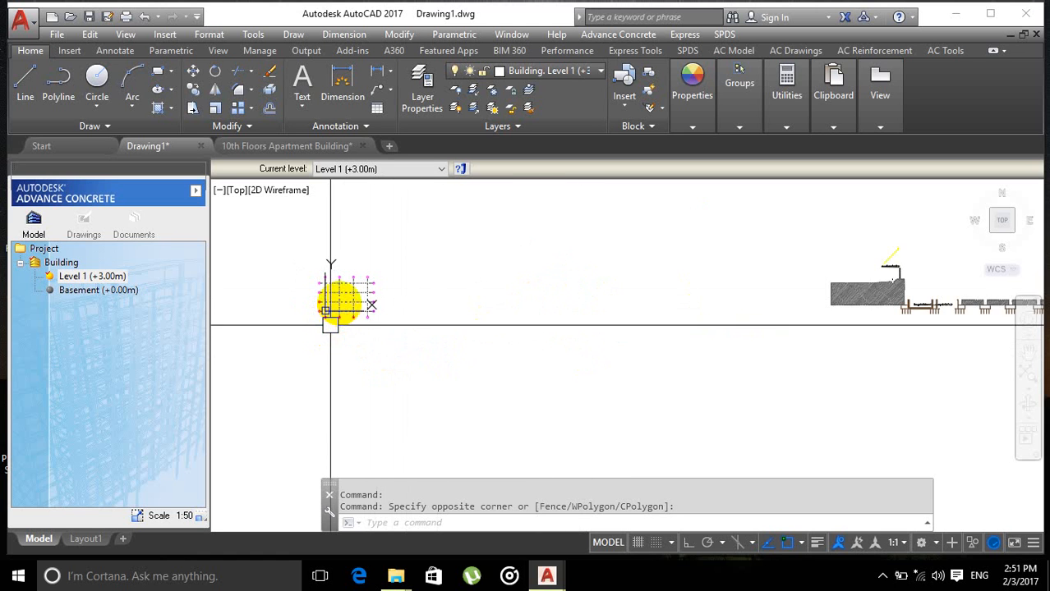
middle_drag(358, 300, 380, 304)
scroll(533, 331, down, 4)
scroll(666, 340, up, 2)
middle_drag(666, 340, 607, 350)
mouse_move(495, 350)
middle_down()
mouse_move(448, 368)
mouse_move(487, 366)
middle_up()
mouse_move(433, 339)
middle_down()
mouse_move(447, 360)
mouse_move(424, 356)
mouse_move(455, 335)
mouse_move(483, 348)
middle_up()
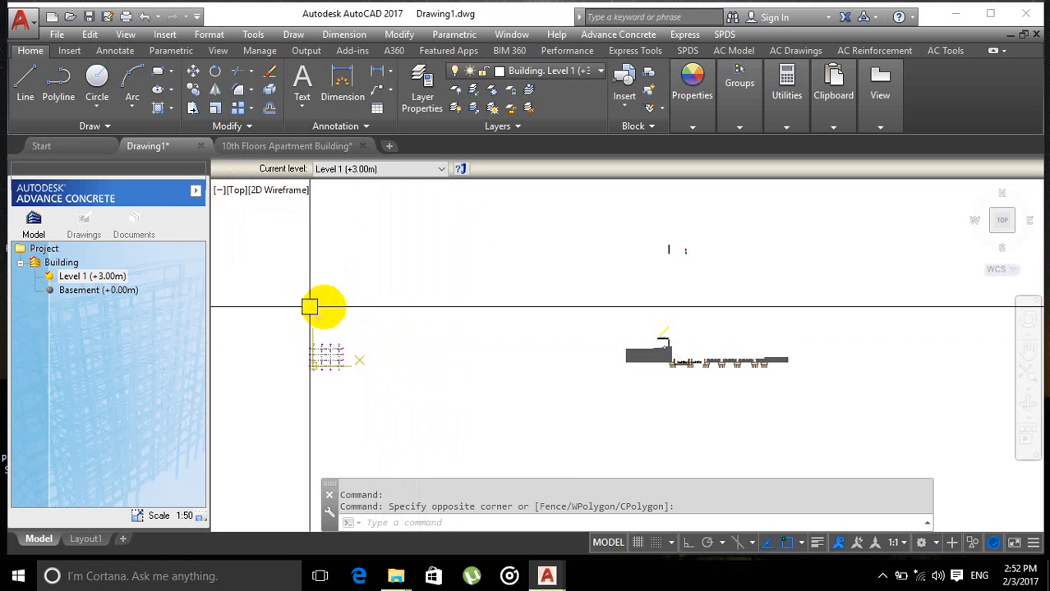
mouse_move(363, 338)
middle_down()
mouse_move(365, 303)
mouse_move(495, 302)
mouse_move(358, 266)
mouse_move(429, 294)
mouse_move(408, 263)
middle_up()
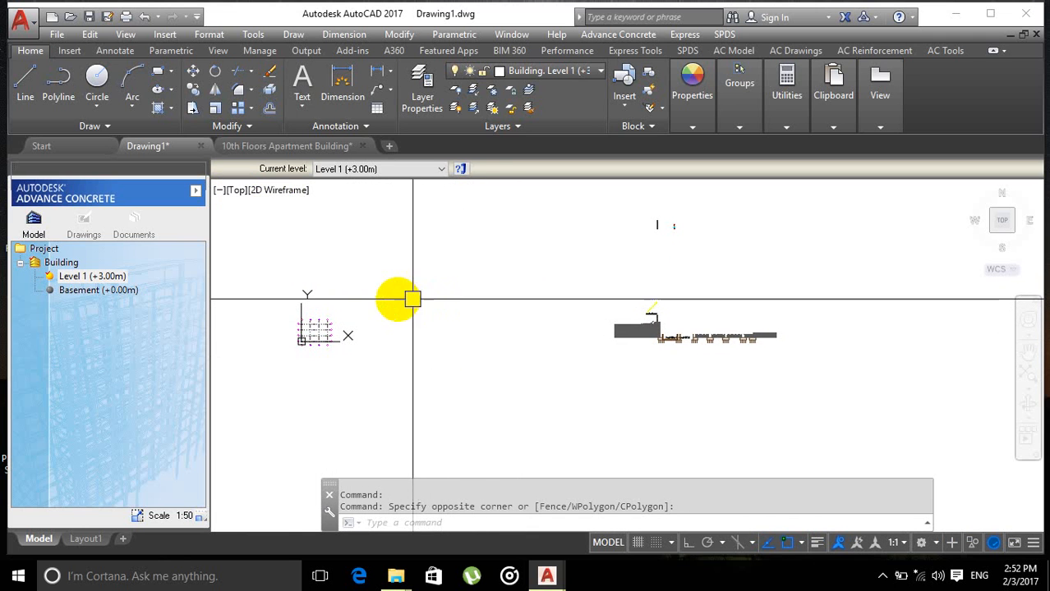
mouse_move(433, 300)
middle_down()
mouse_move(556, 302)
mouse_move(534, 321)
mouse_move(480, 317)
middle_up()
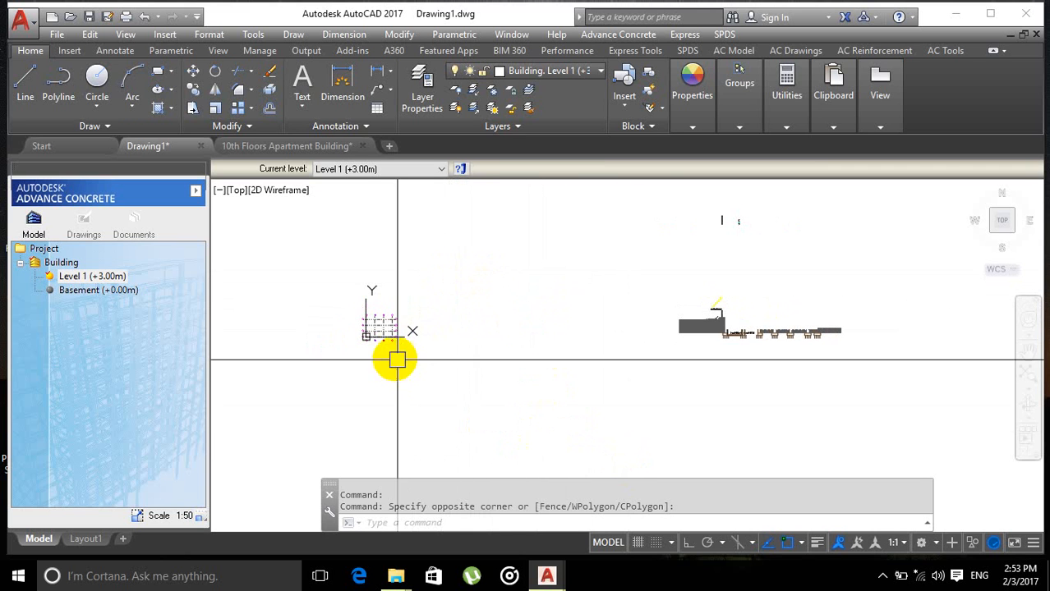
scroll(401, 360, up, 4)
scroll(377, 349, down, 4)
scroll(397, 346, up, 2)
scroll(483, 360, down, 2)
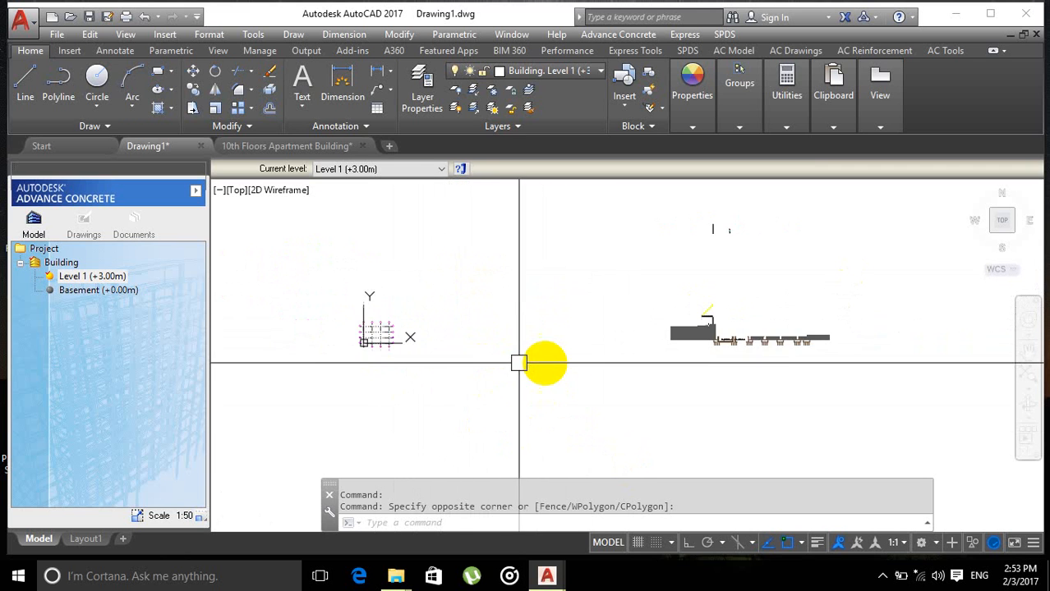
scroll(526, 361, up, 3)
scroll(555, 362, down, 5)
scroll(513, 343, up, 2)
click(100, 279)
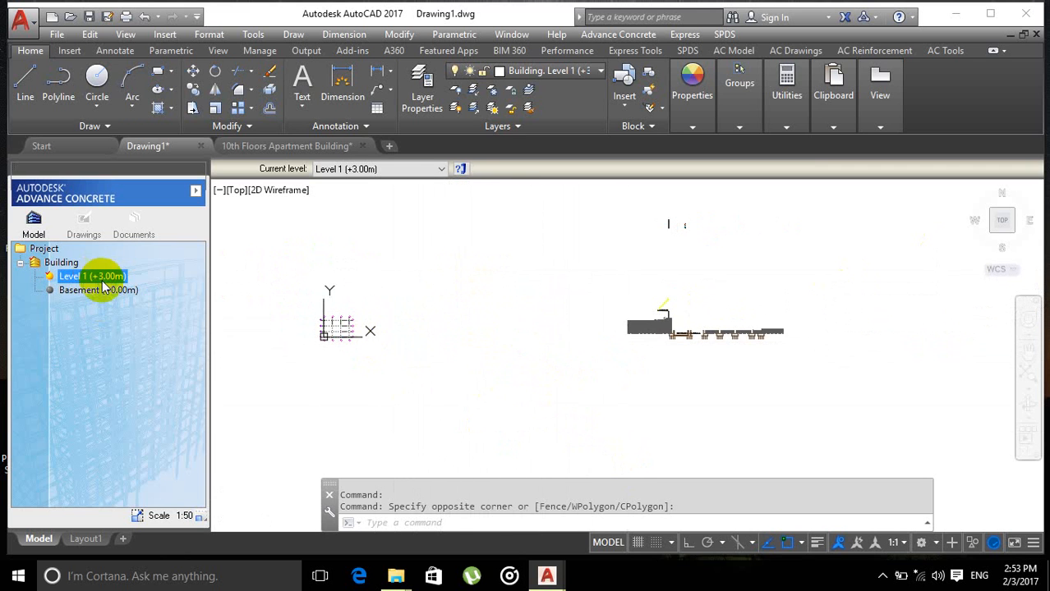
middle_drag(535, 353, 532, 375)
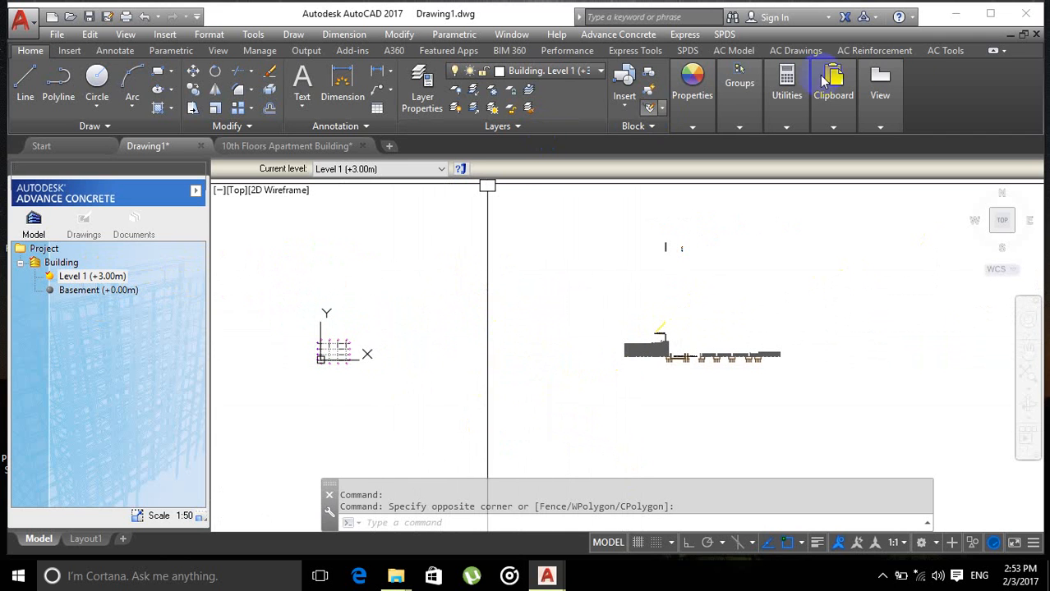
Step: Open the Advance Concrete layer link manager and expand Level 1 in its project tree
click(941, 52)
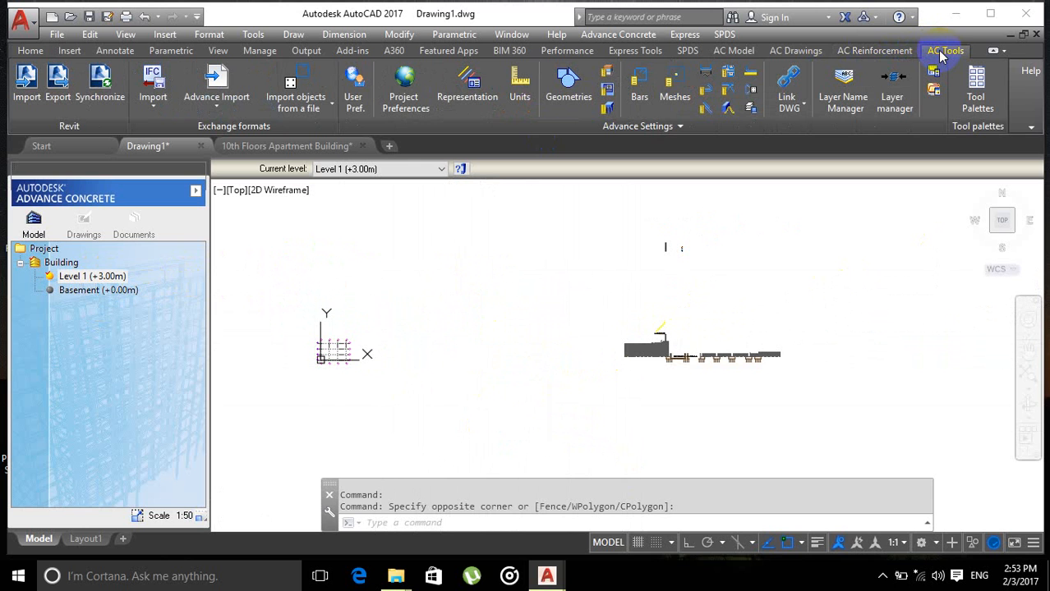
click(893, 86)
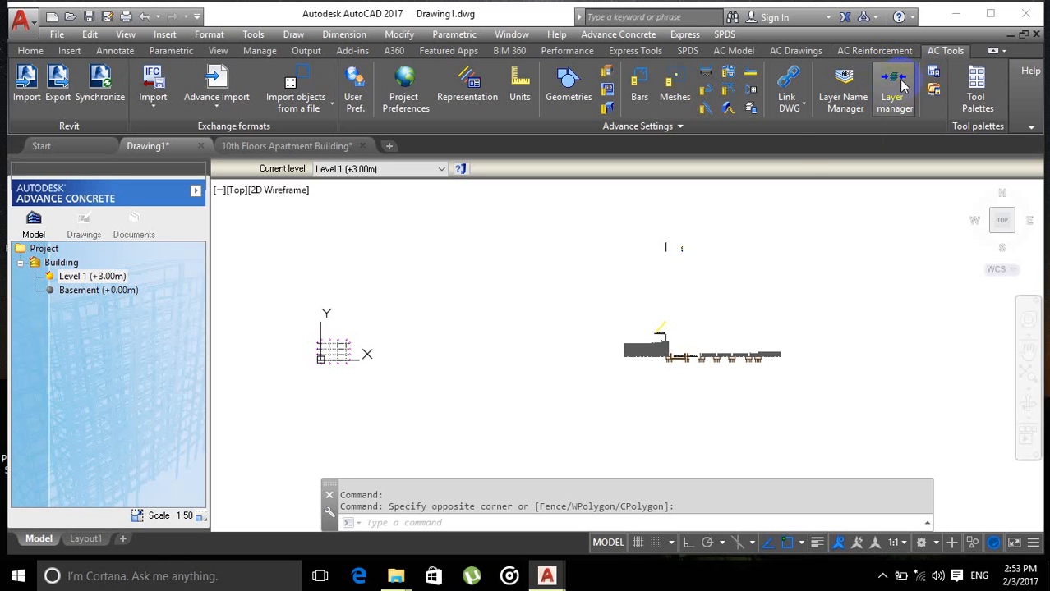
click(903, 85)
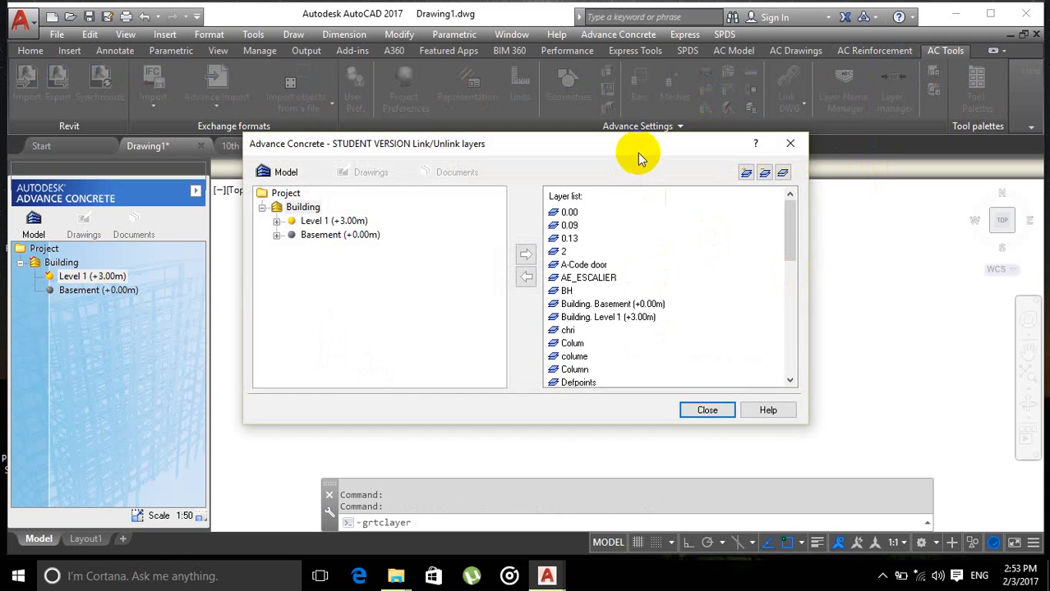
drag(637, 153, 624, 136)
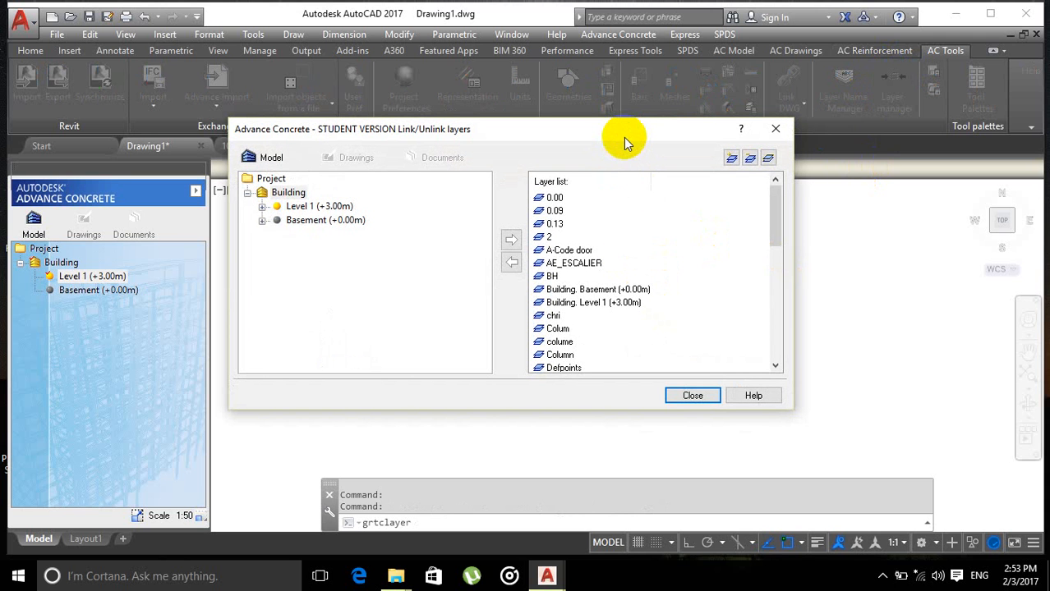
double_click(278, 208)
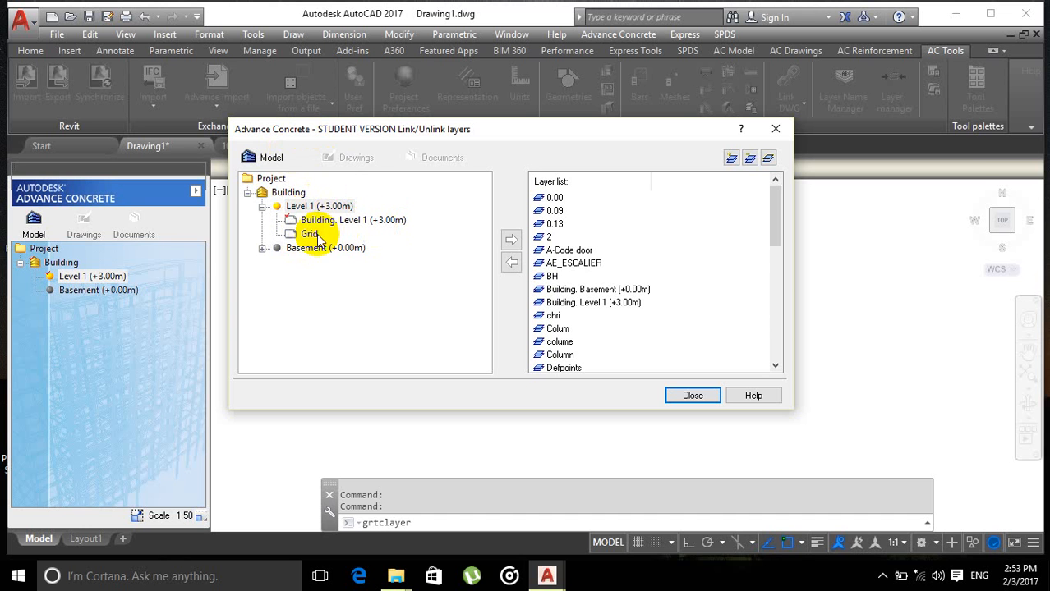
drag(449, 145, 634, 148)
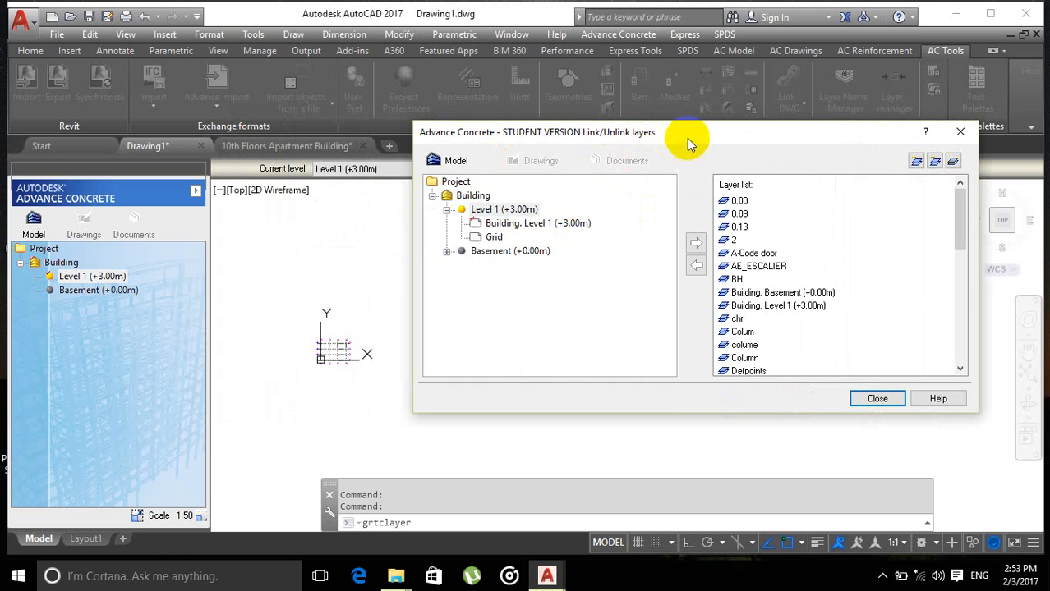
drag(687, 141, 617, 141)
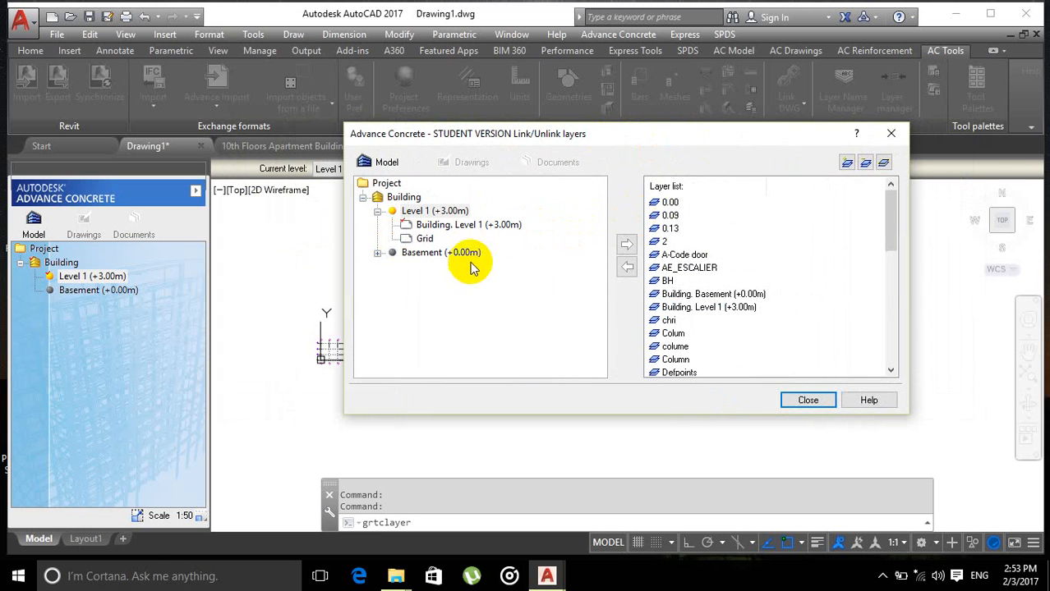
Step: Try selecting single layers and ranges of layers in the drawing's layer list
click(670, 203)
click(671, 228)
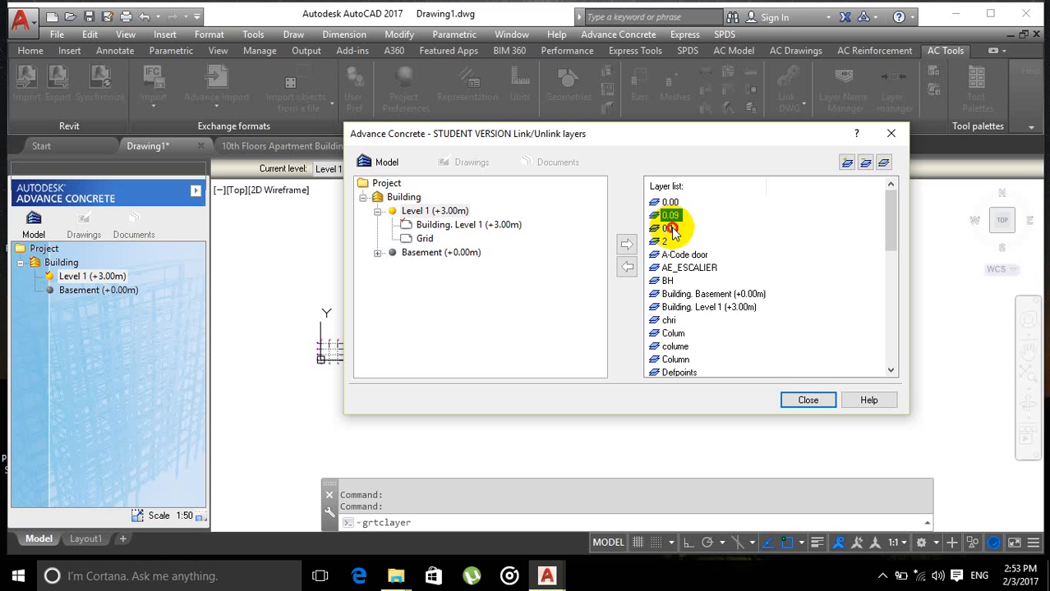
click(672, 202)
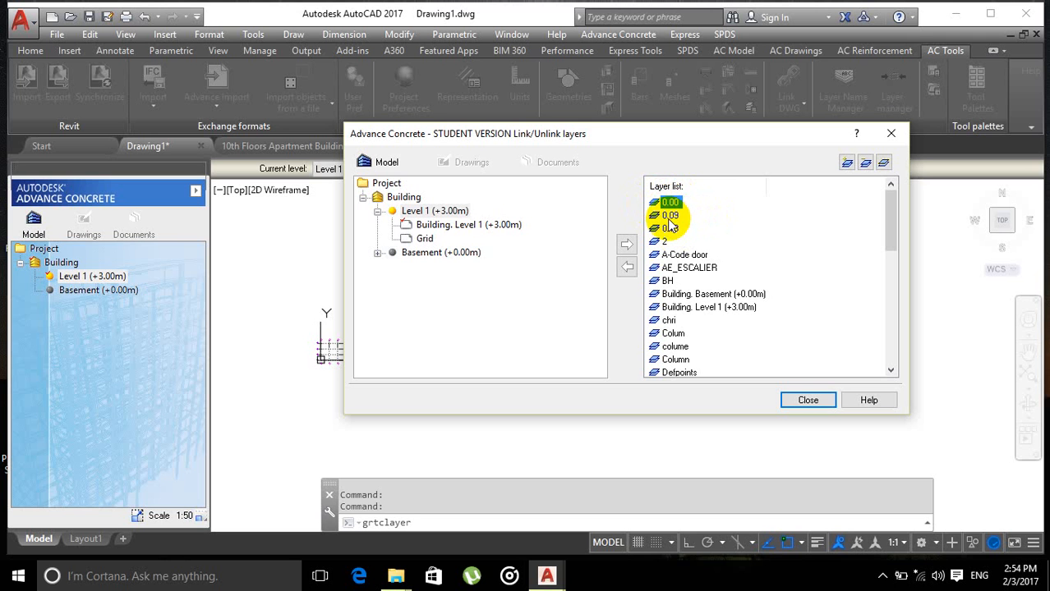
click(688, 218)
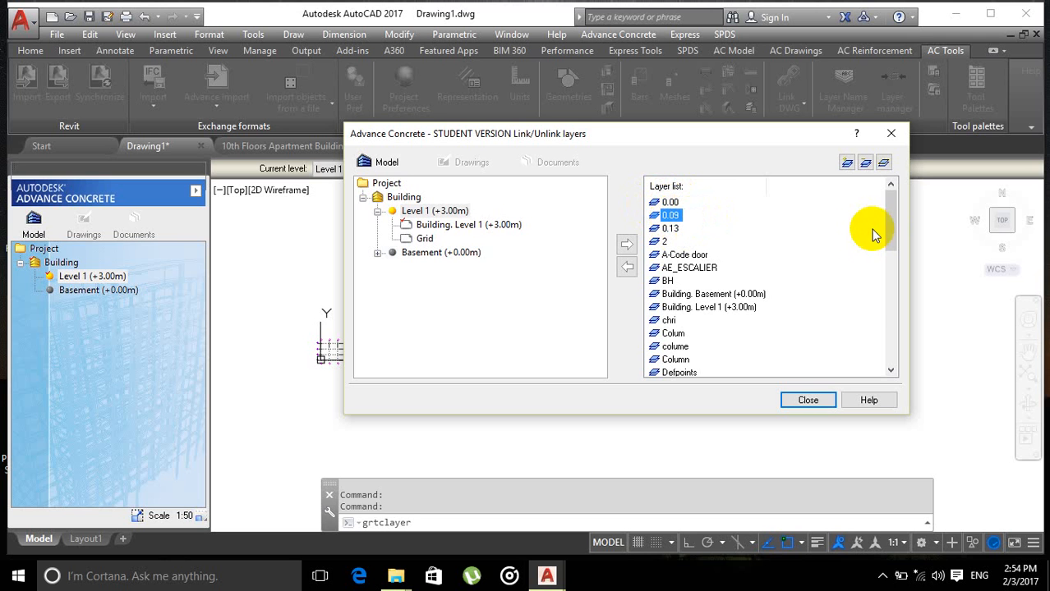
mouse_move(886, 222)
mouse_down()
mouse_move(886, 282)
mouse_move(891, 203)
mouse_up()
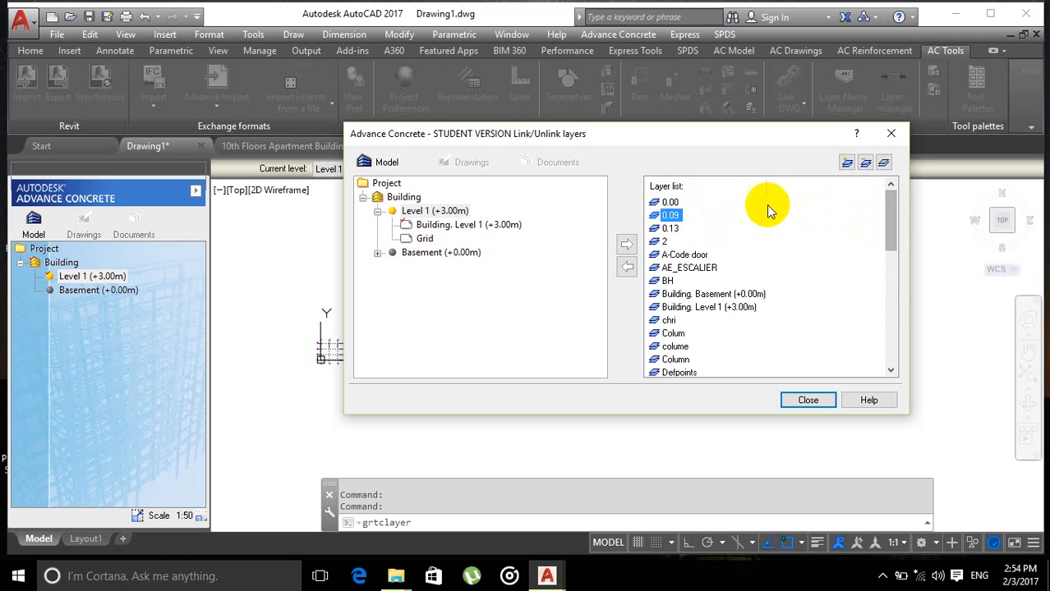
click(669, 202)
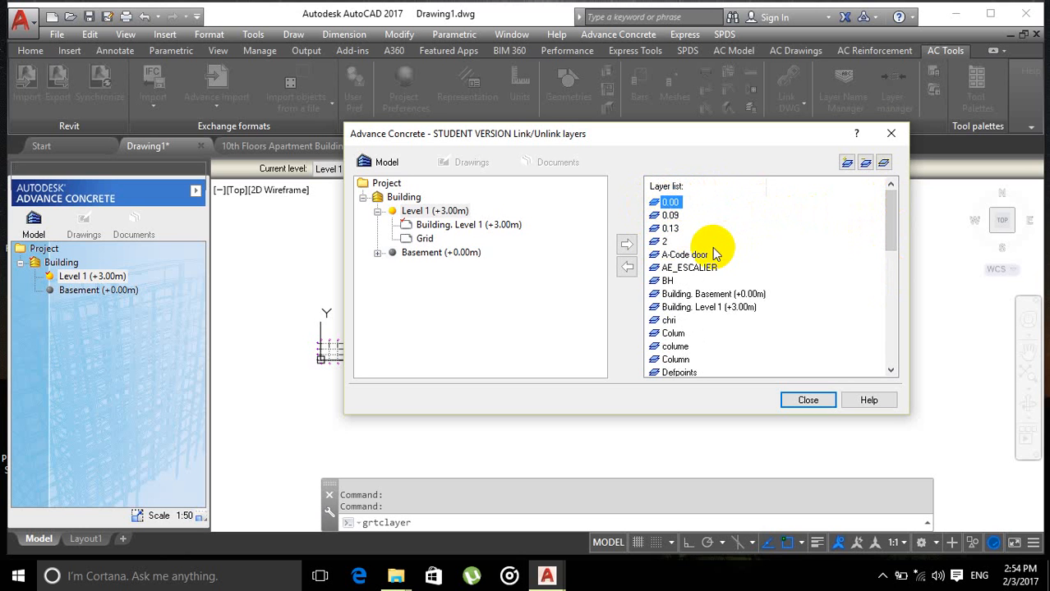
drag(708, 245, 666, 207)
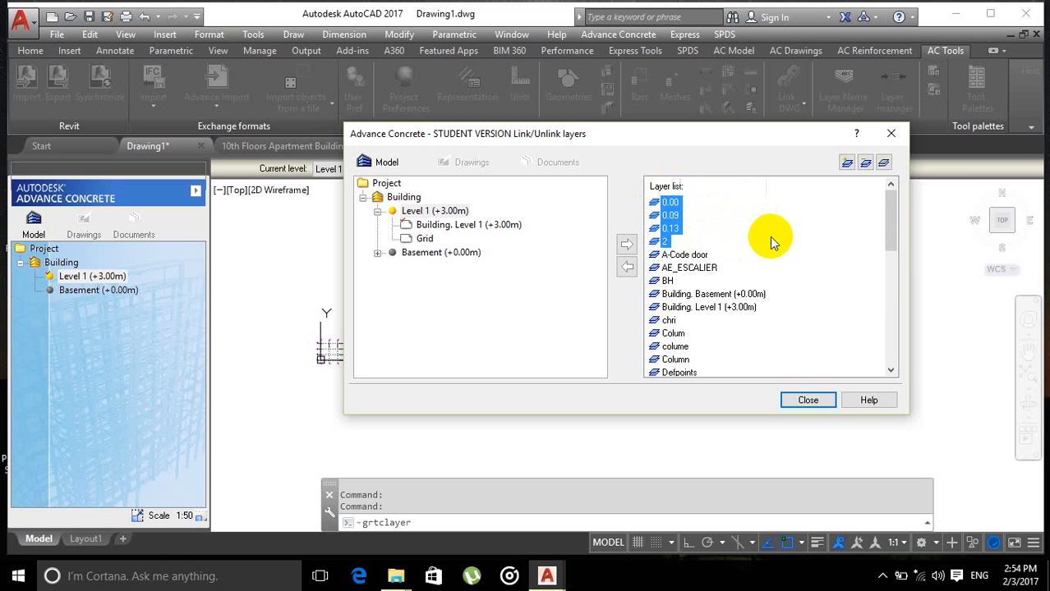
click(744, 239)
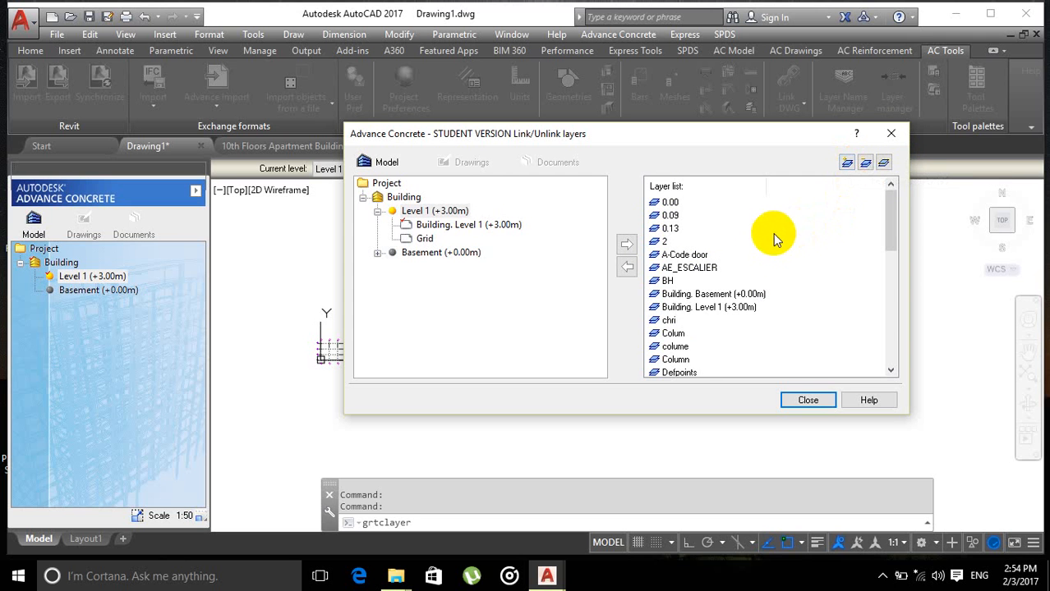
scroll(776, 234, down, 4)
scroll(781, 230, up, 3)
scroll(764, 236, up, 1)
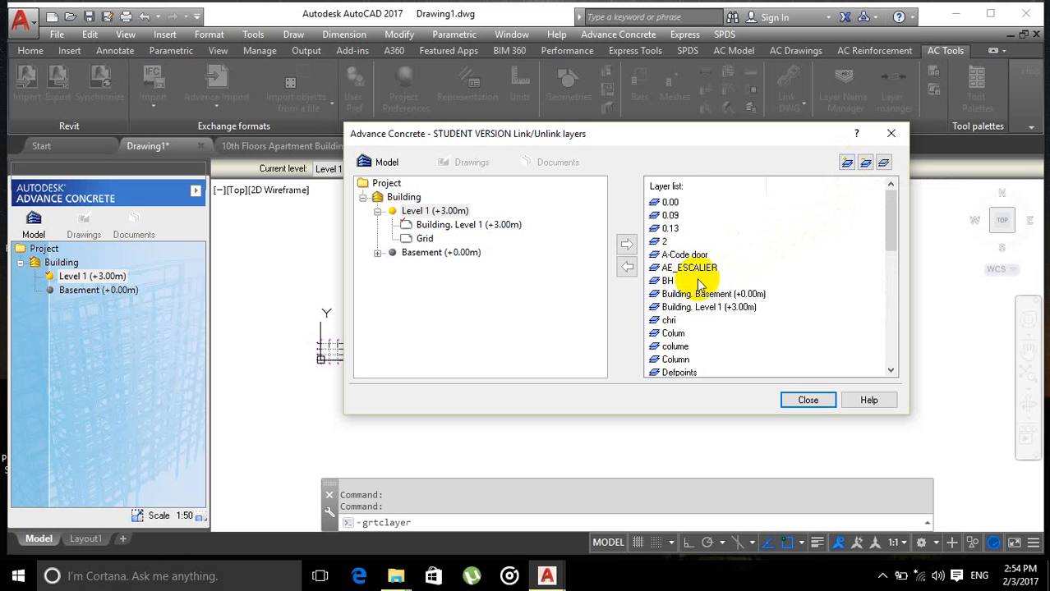
click(662, 203)
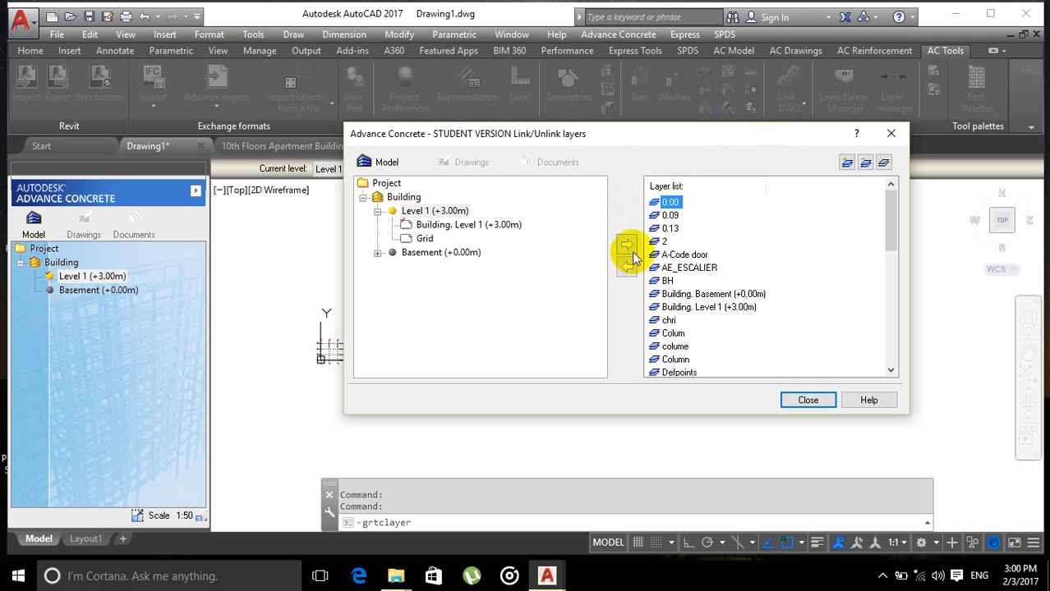
click(667, 215)
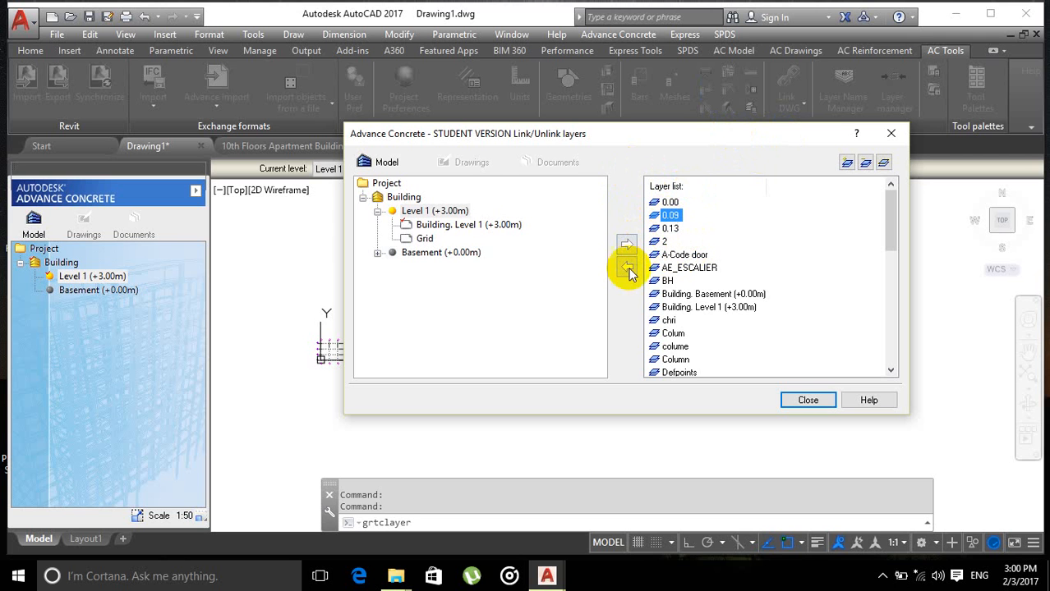
click(670, 229)
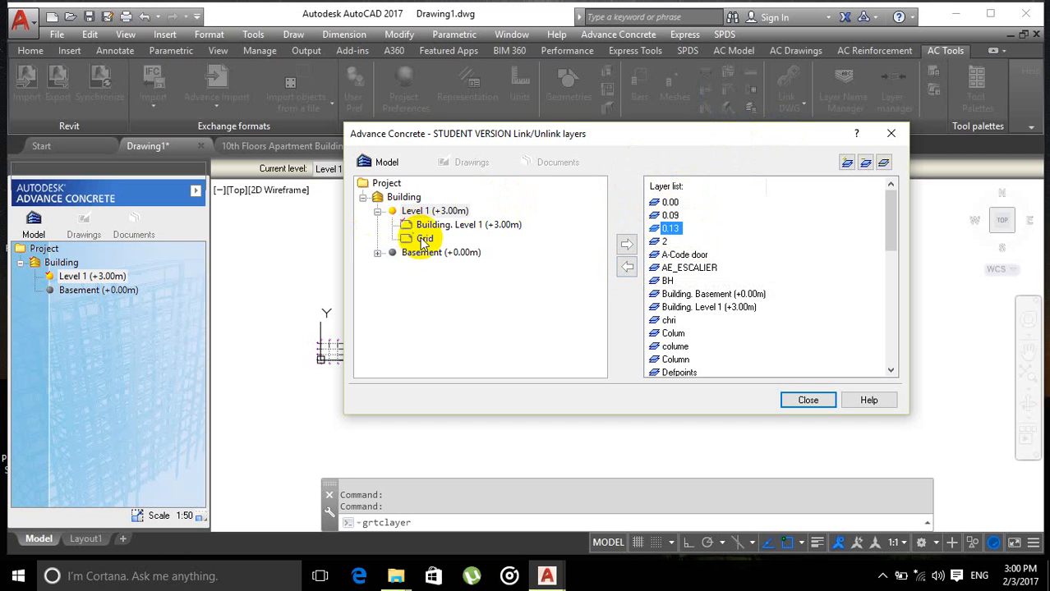
Step: Link the layers 0.09, 0.13 and 2 to Level 1 (+3.00m)
click(669, 215)
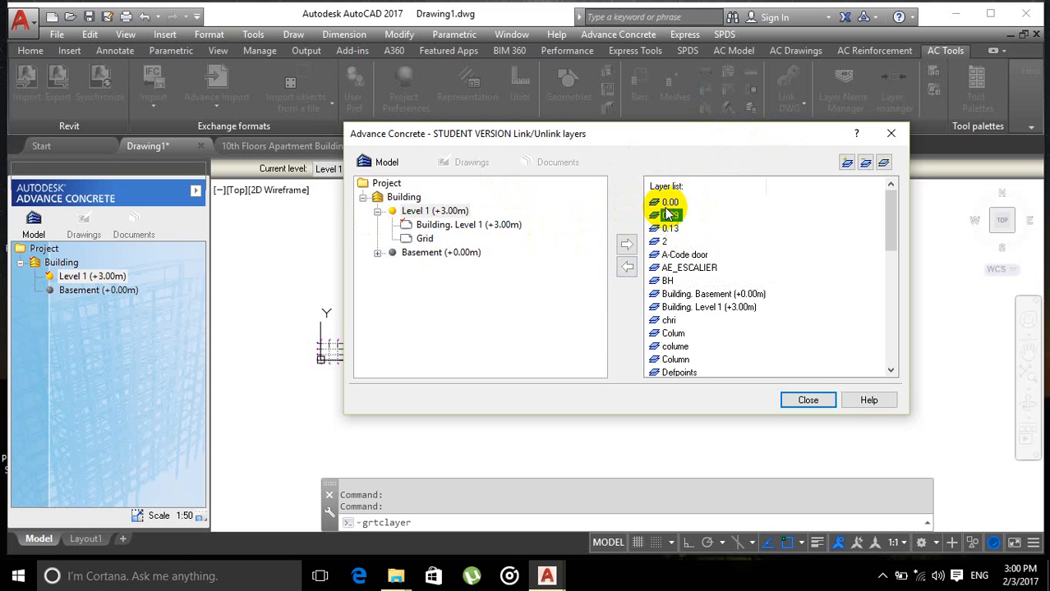
click(626, 272)
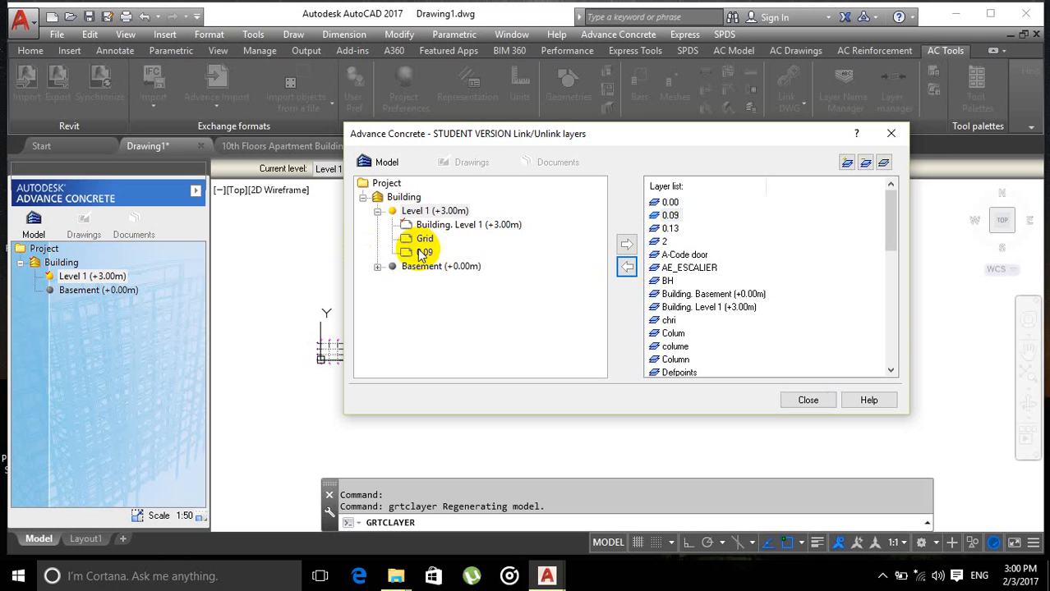
click(671, 229)
click(627, 266)
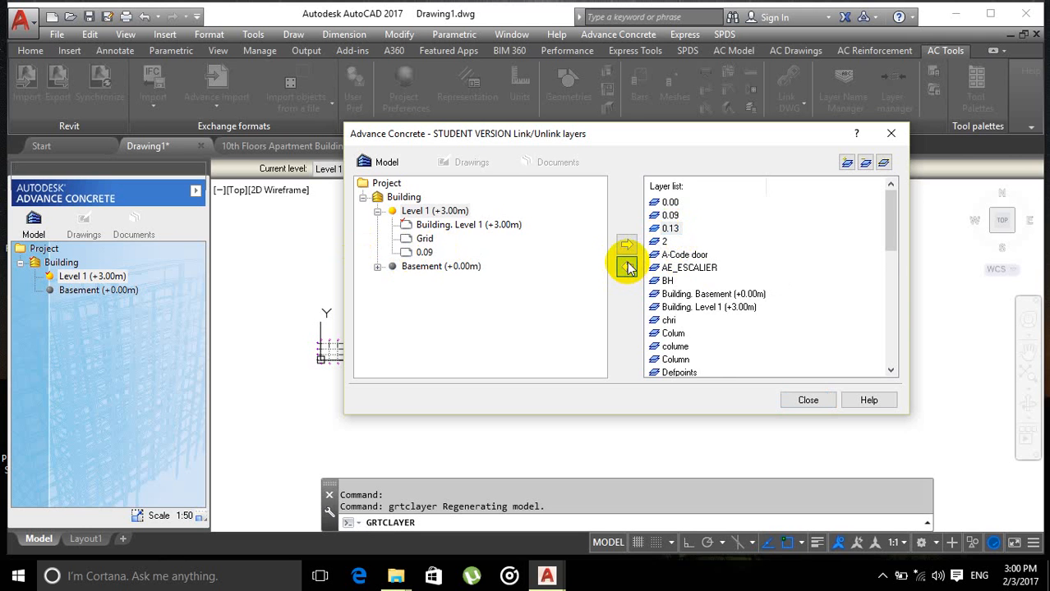
scroll(675, 239, down, 1)
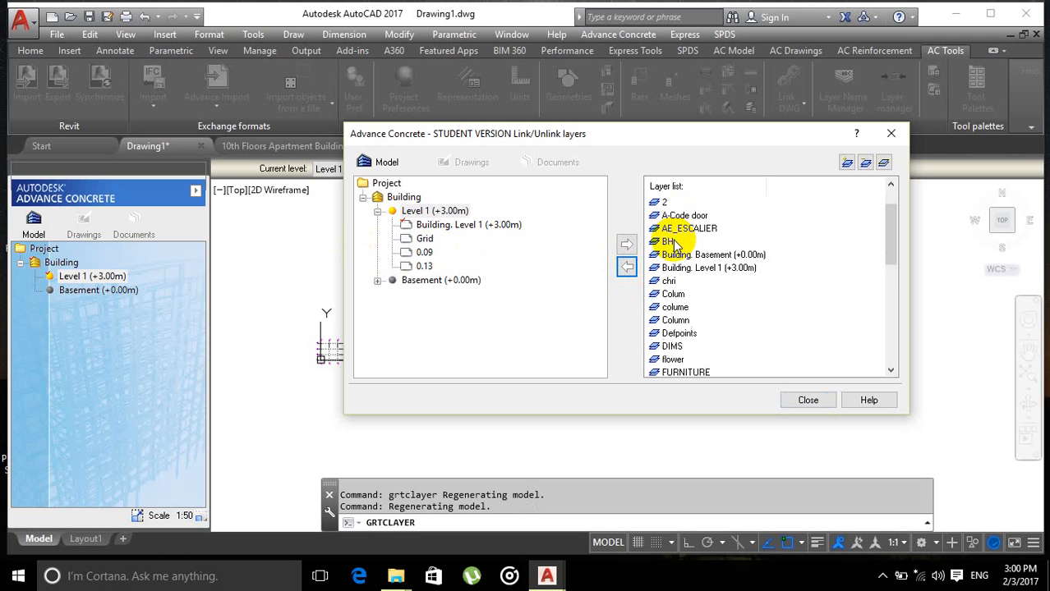
click(627, 266)
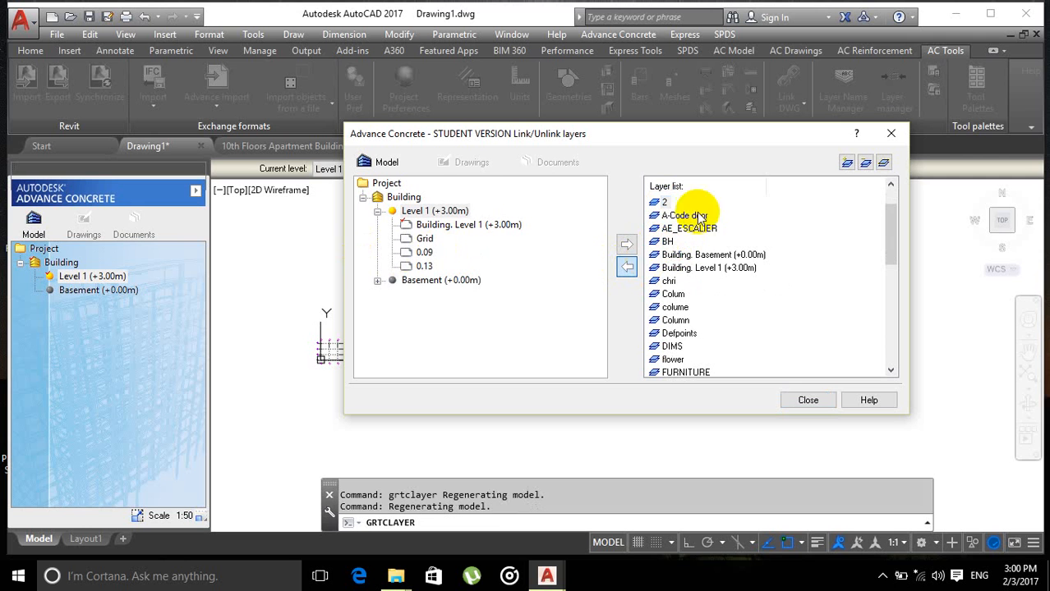
Step: Link the layers from A-Code door through BH, and from chri through glass, to Level 1
drag(708, 232, 680, 250)
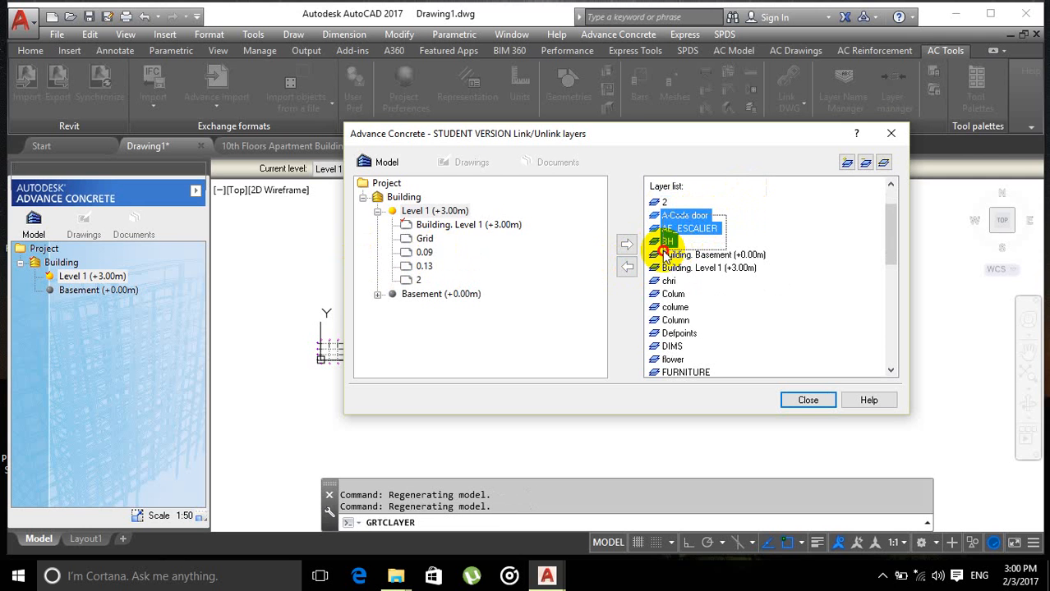
click(628, 268)
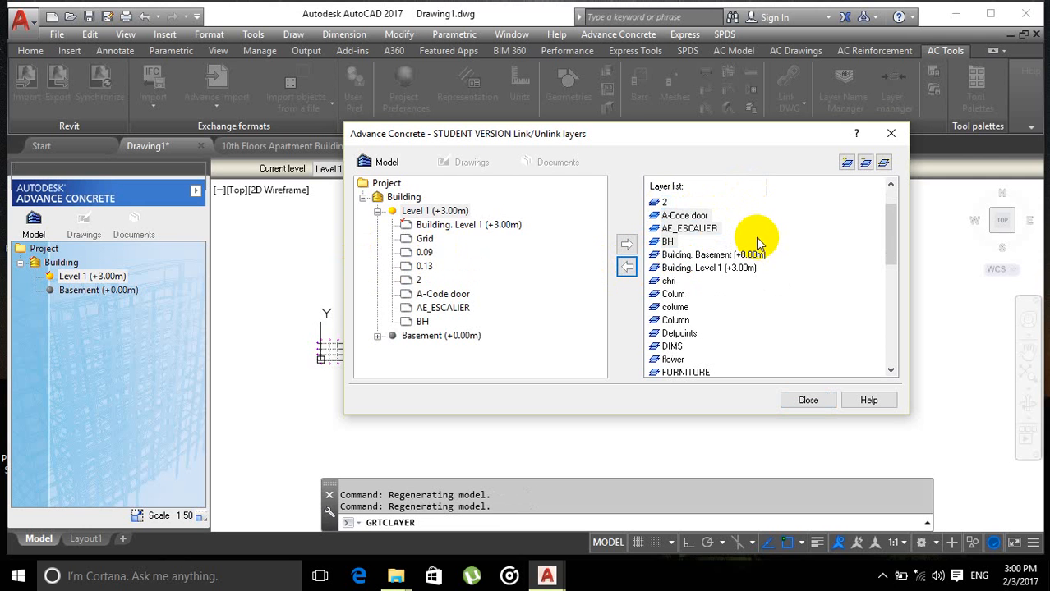
scroll(740, 251, down, 1)
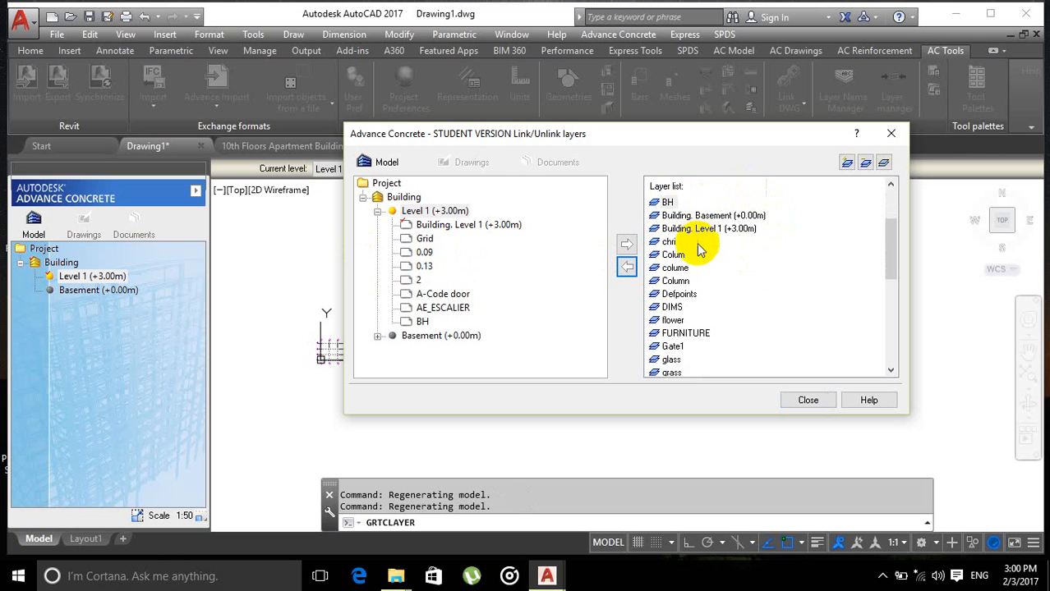
drag(708, 242, 671, 354)
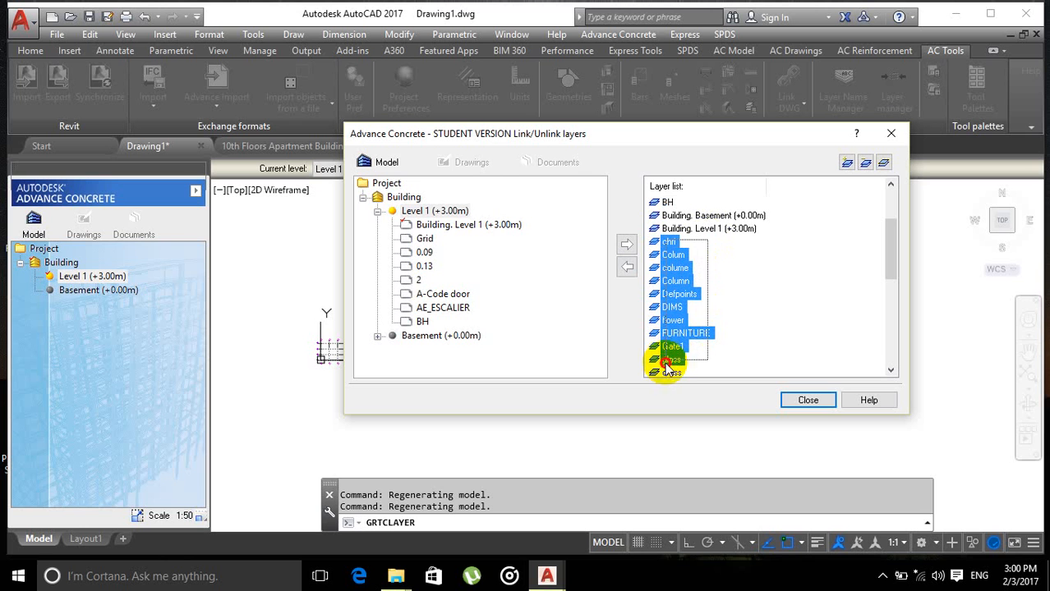
click(625, 270)
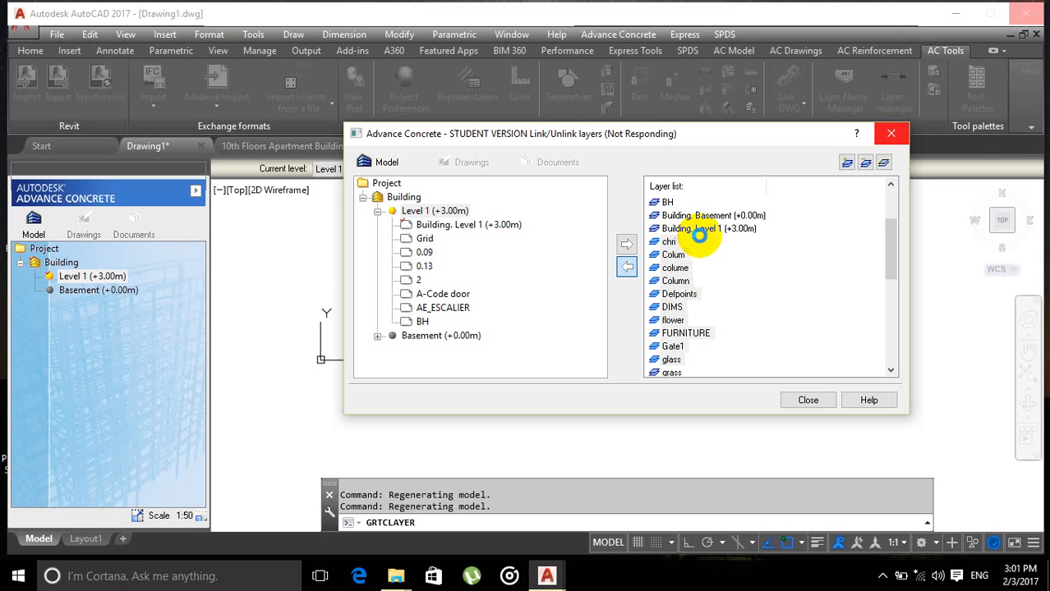
Step: Try to link the layers from Grid through Stone to Level 1
scroll(712, 271, down, 2)
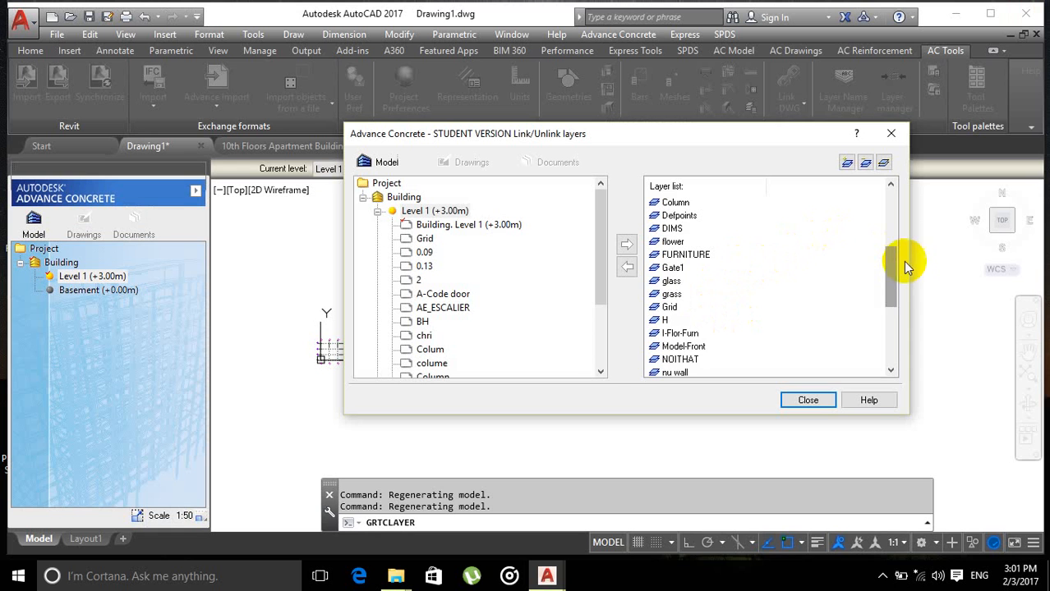
drag(887, 277, 891, 287)
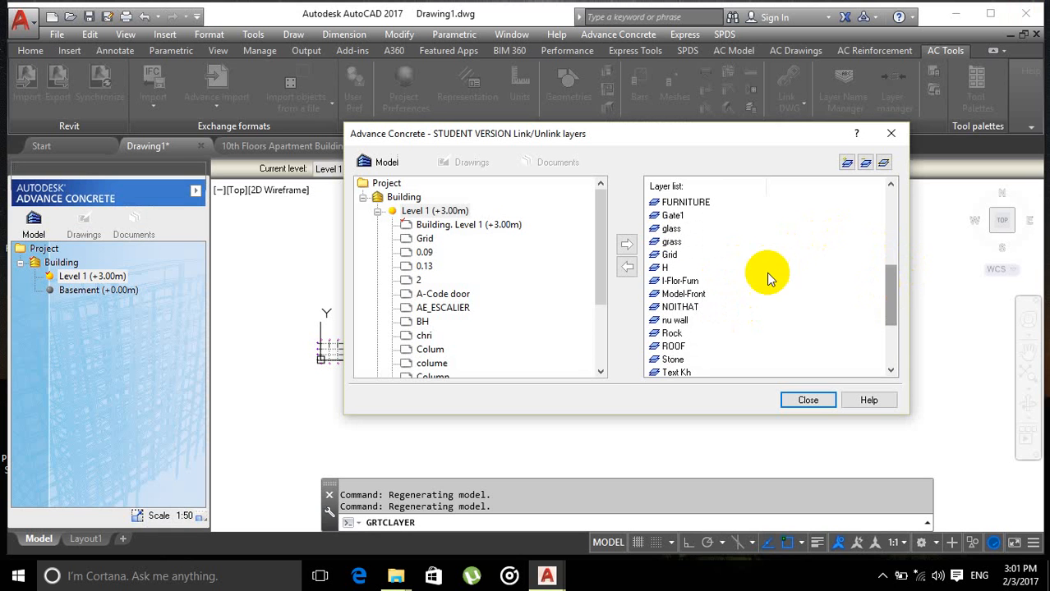
drag(699, 259, 673, 333)
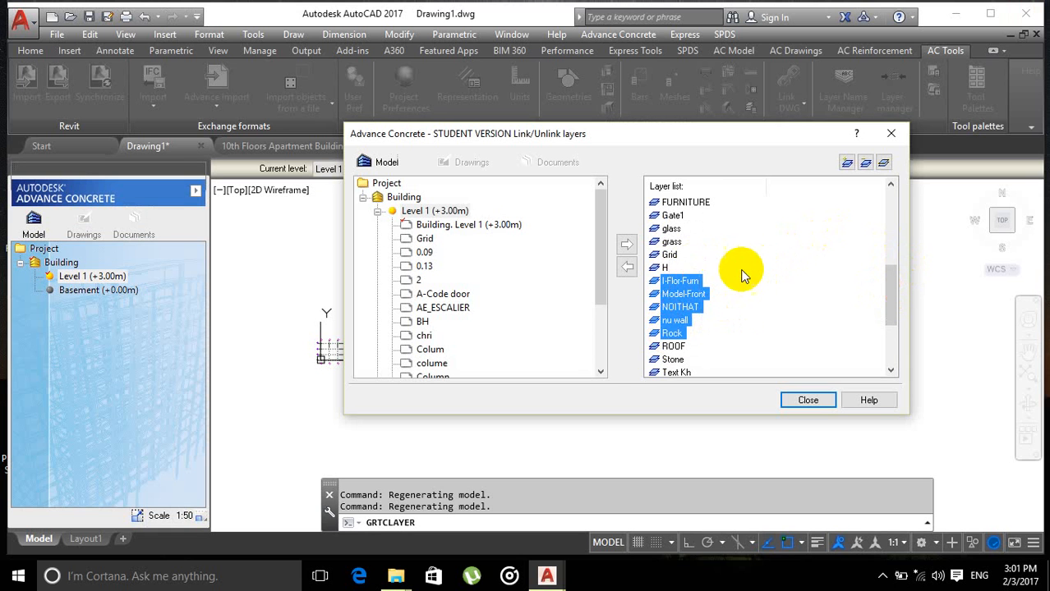
click(707, 254)
drag(707, 256, 663, 362)
click(626, 267)
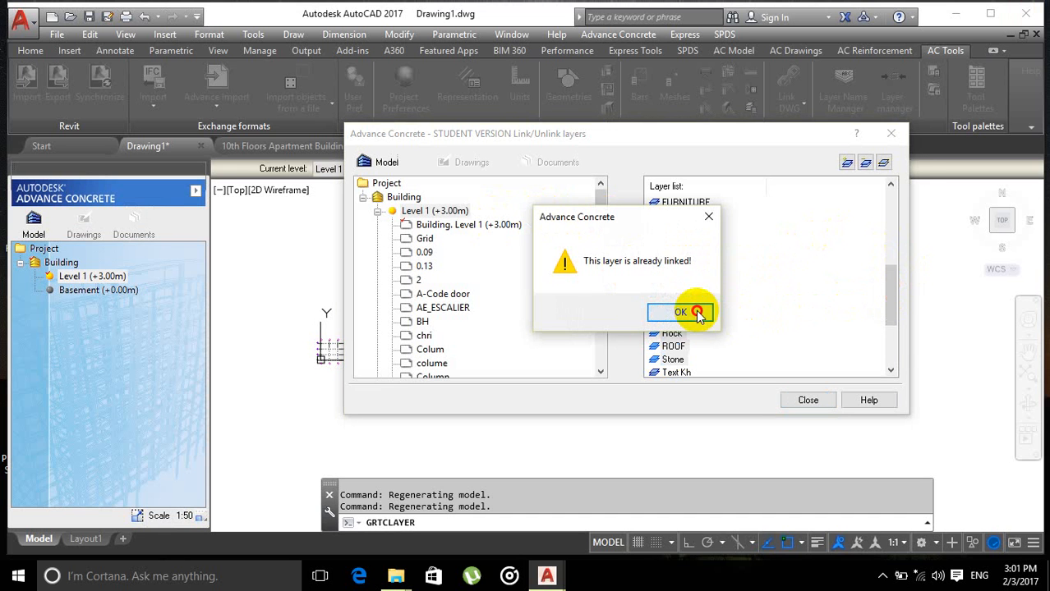
click(693, 310)
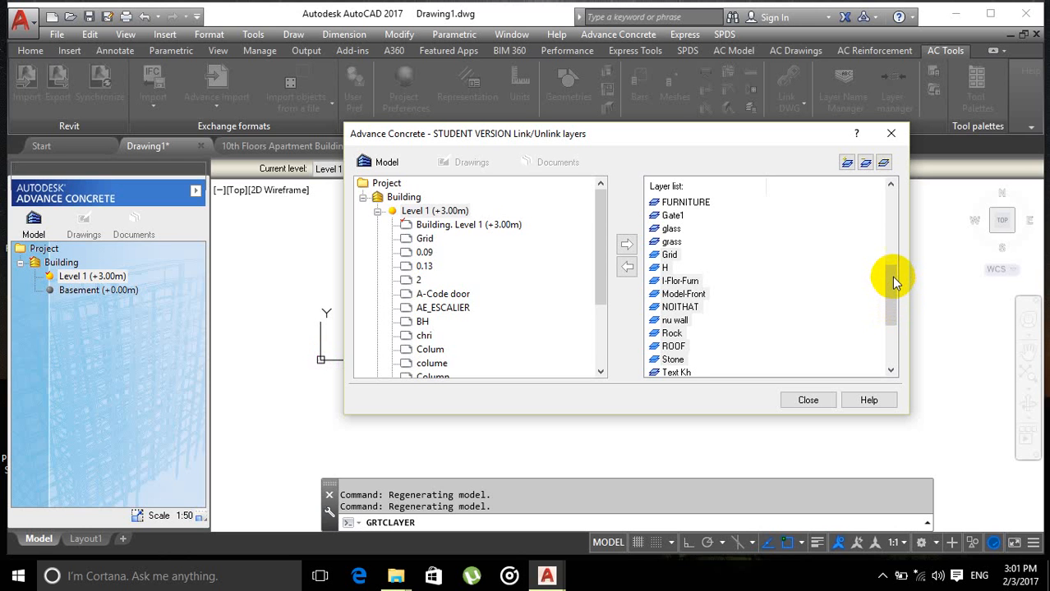
Step: Link the layers from Stone through WOOD-34 to Level 1 (+3.00m)
scroll(894, 282, down, 3)
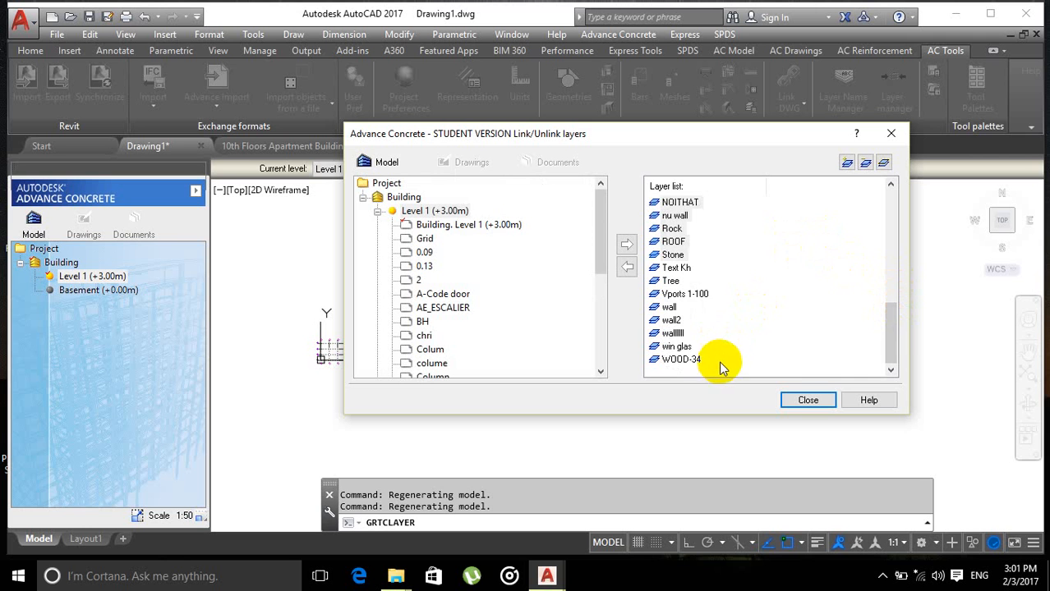
drag(721, 367, 668, 263)
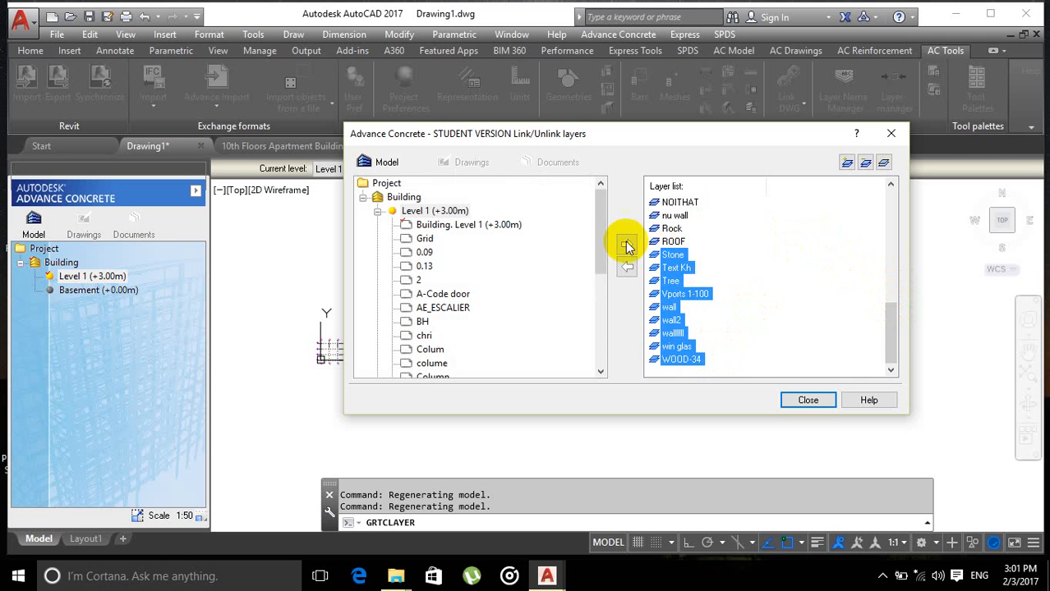
click(626, 264)
click(679, 312)
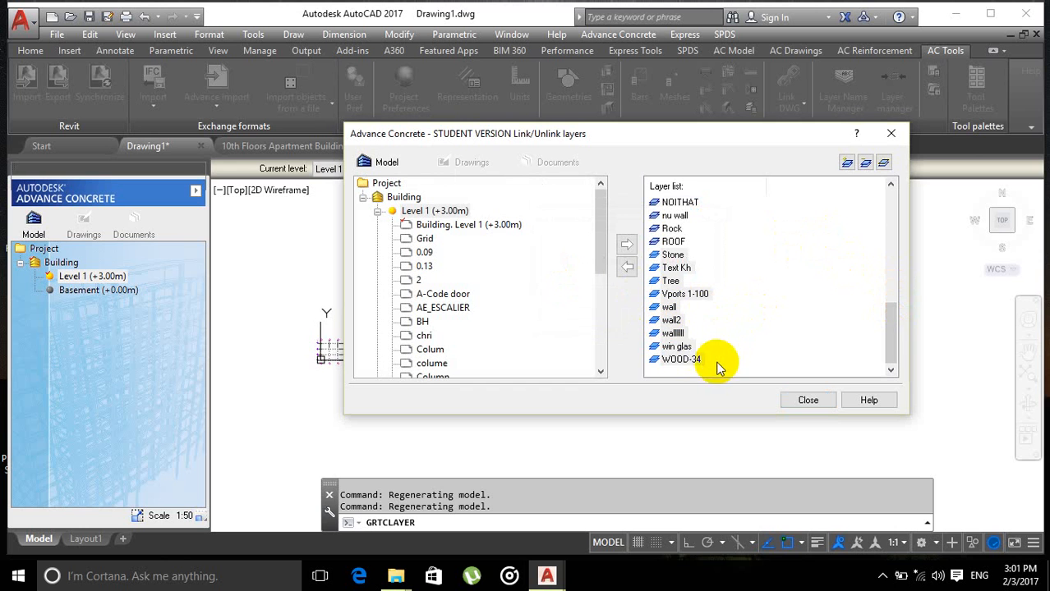
click(680, 304)
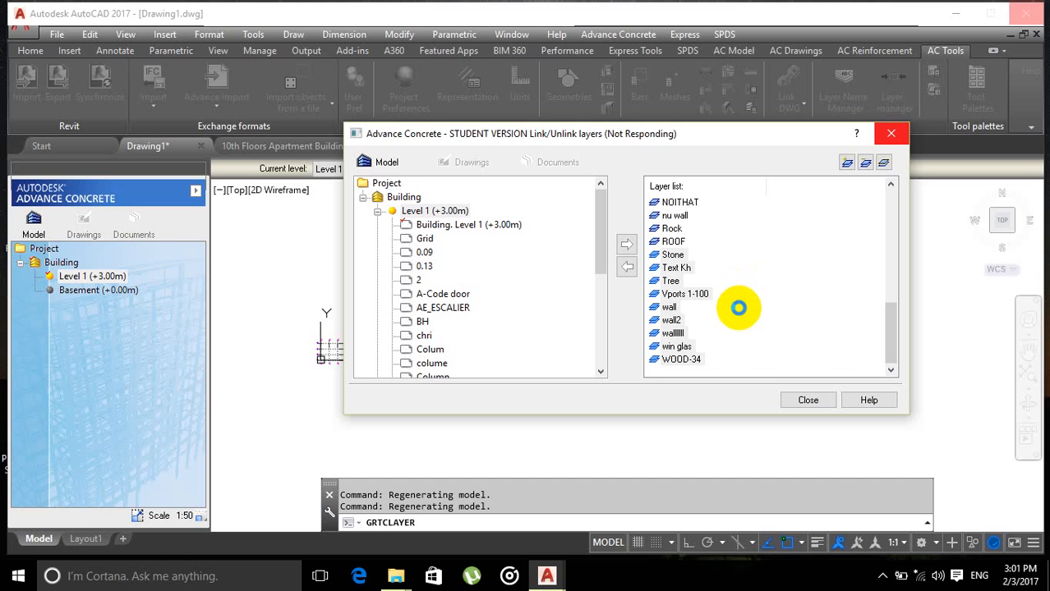
Step: Review the layers linked under Level 1 and Basement in the project tree, then close the Link/Unlink layers dialog
scroll(738, 307, up, 1)
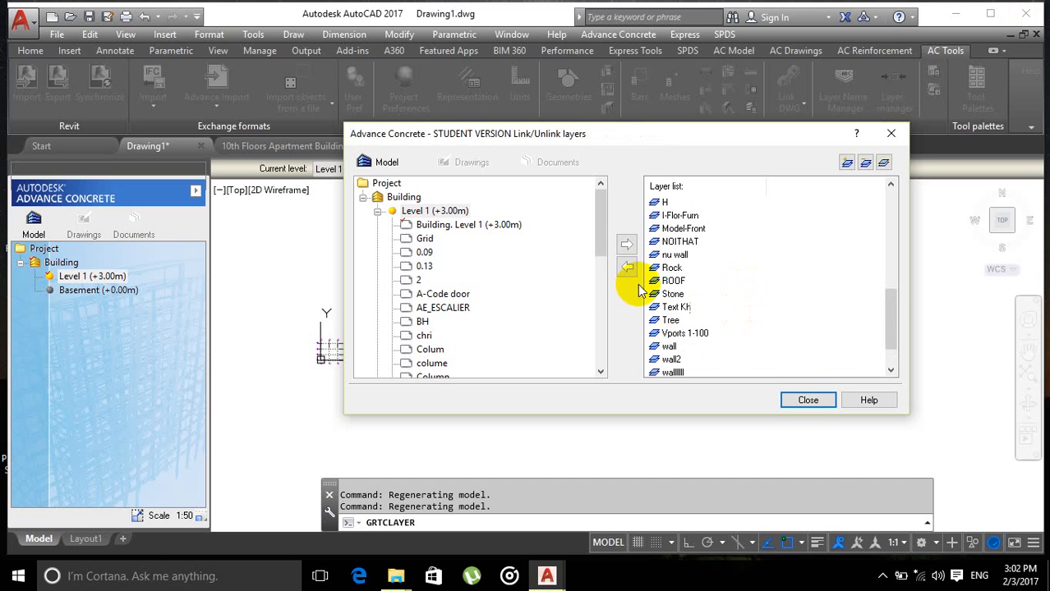
click(599, 230)
drag(599, 231, 586, 340)
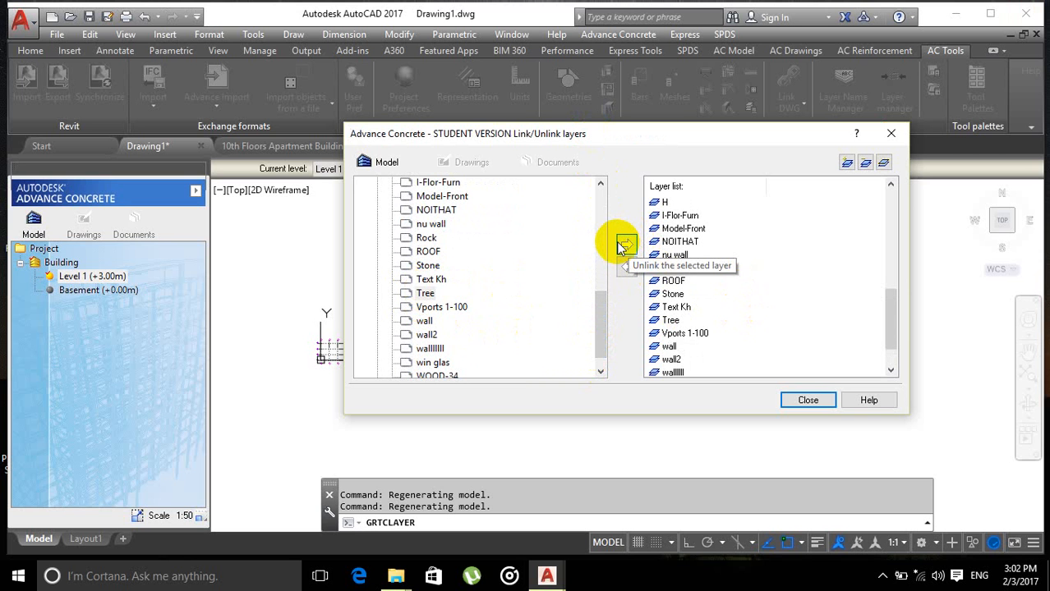
drag(703, 135, 673, 138)
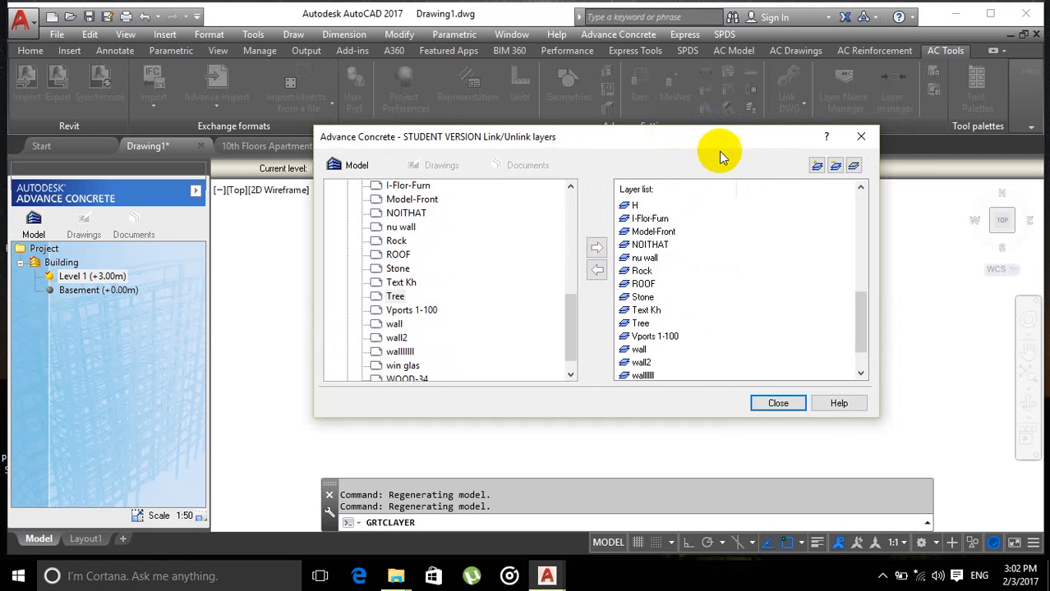
drag(569, 300, 567, 202)
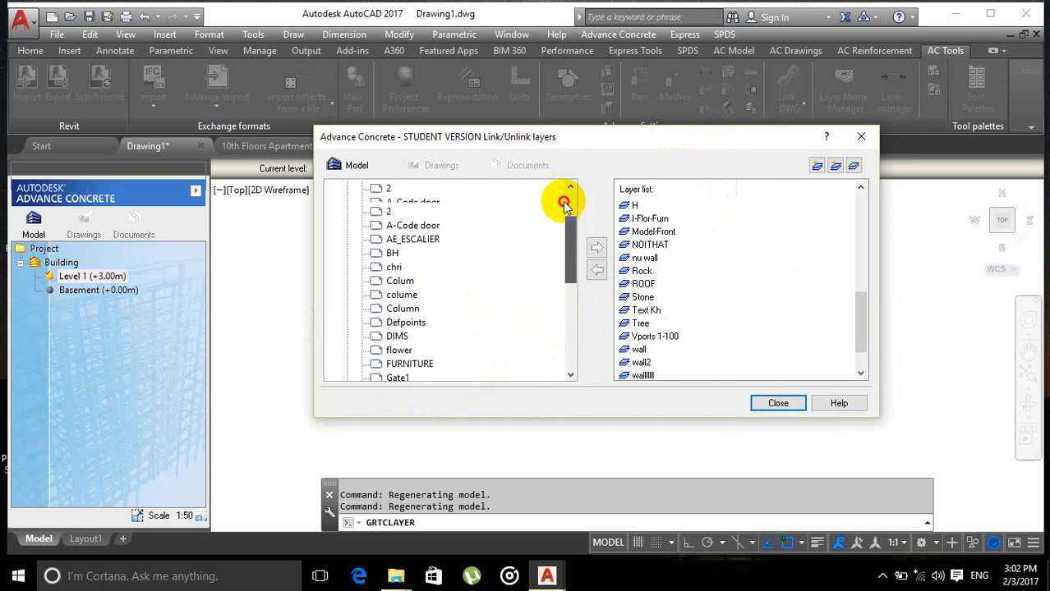
click(347, 214)
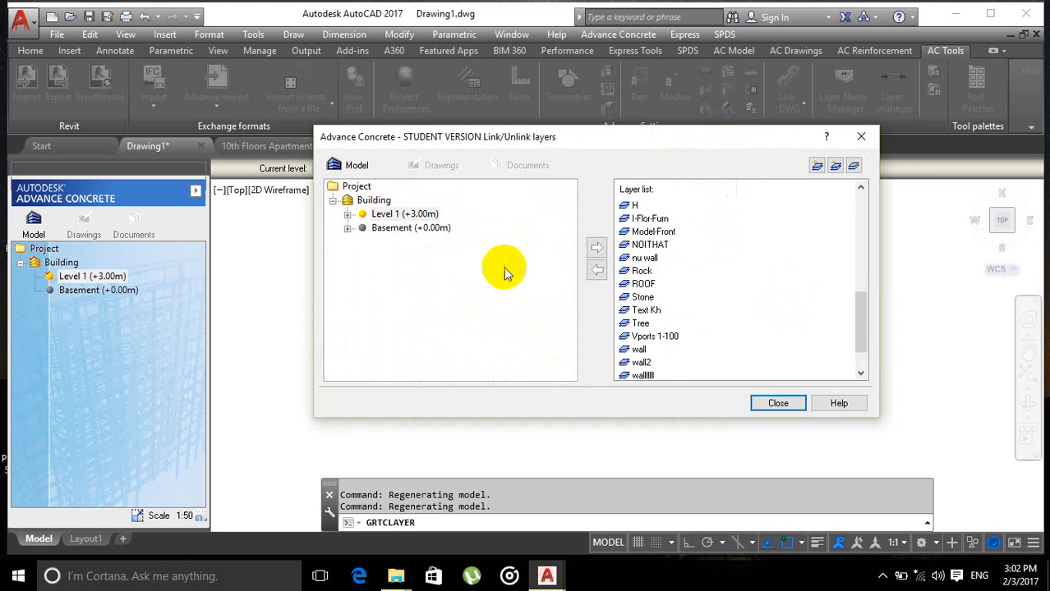
click(347, 229)
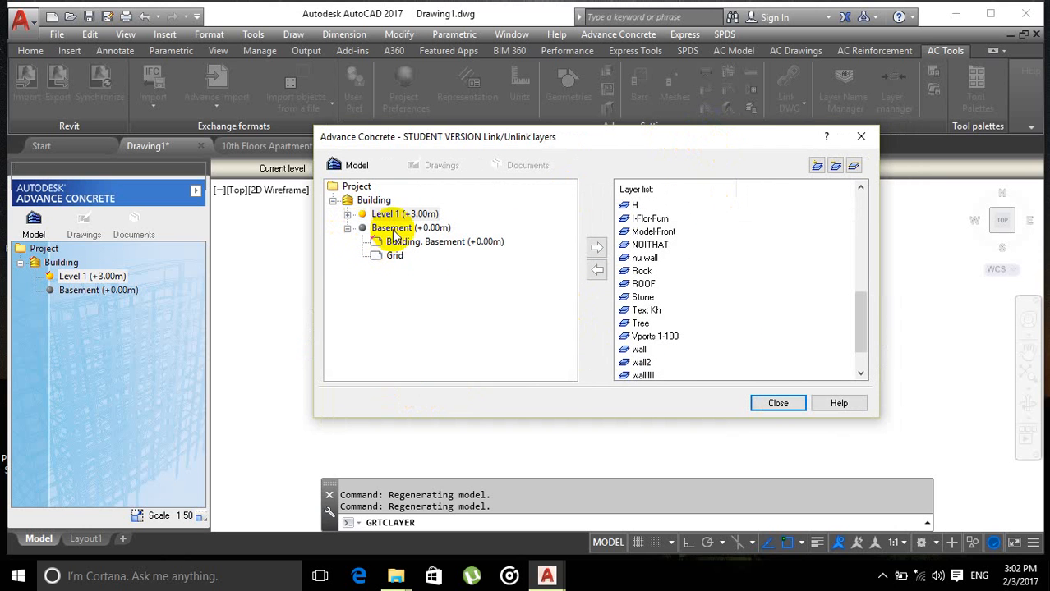
click(398, 243)
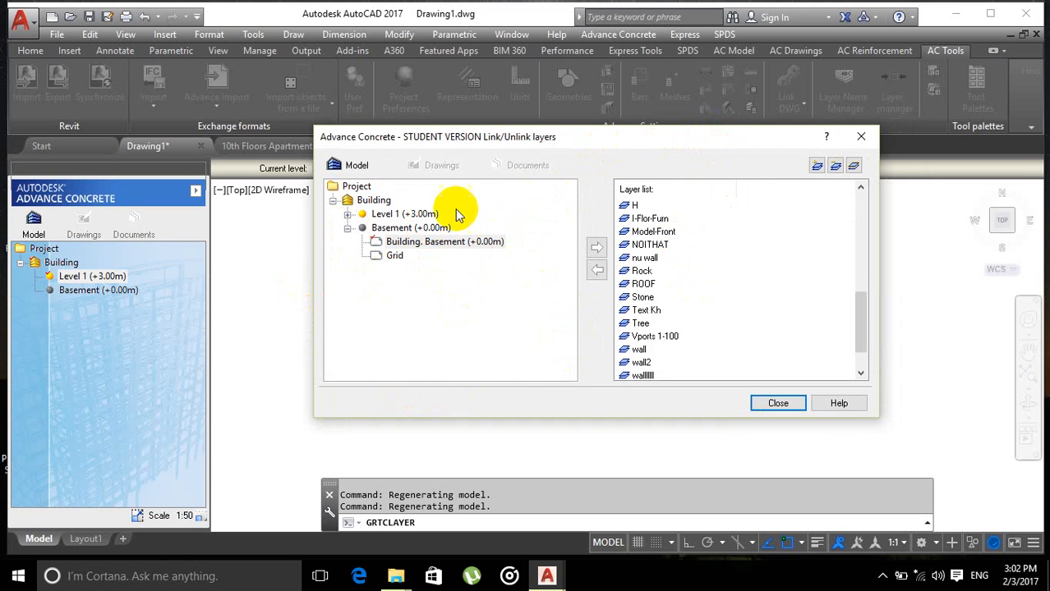
mouse_move(631, 144)
mouse_down()
mouse_move(675, 192)
mouse_move(634, 141)
mouse_move(642, 139)
mouse_up()
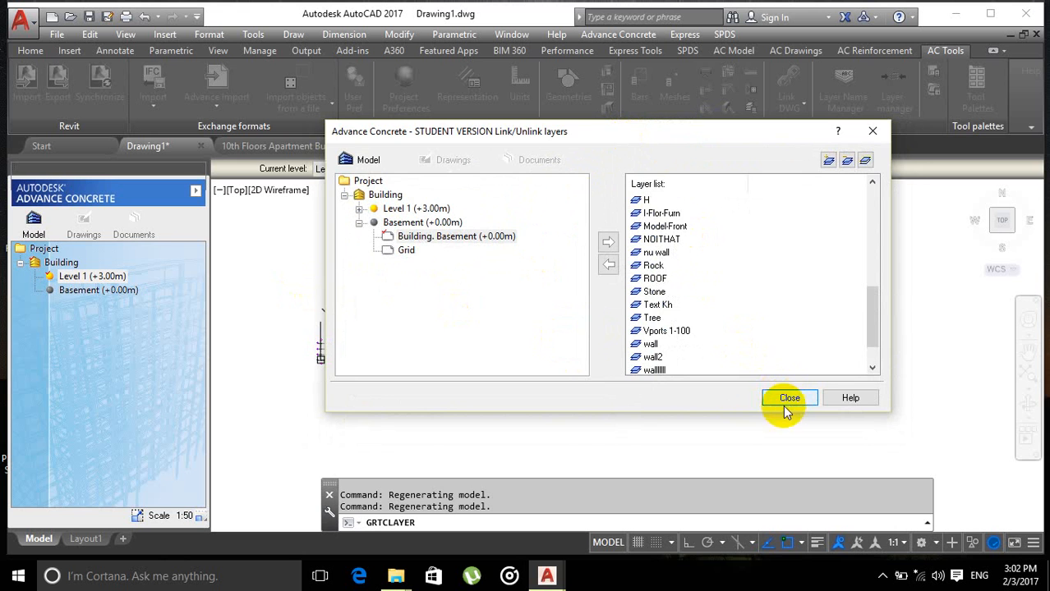
click(787, 398)
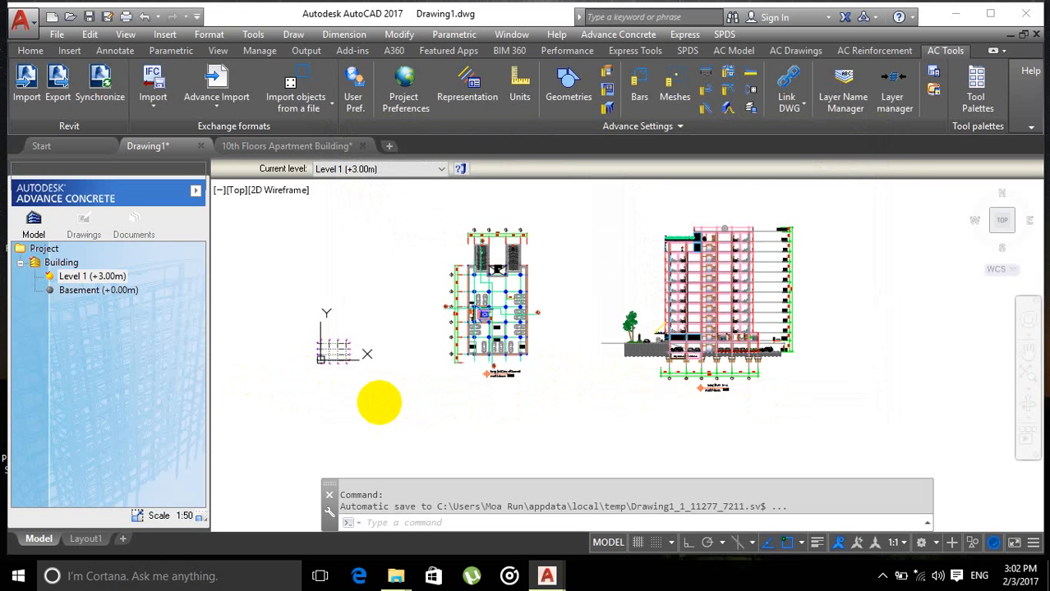
Step: Regenerate the drawing repeatedly with the RE command
scroll(379, 403, up, 5)
scroll(593, 387, down, 2)
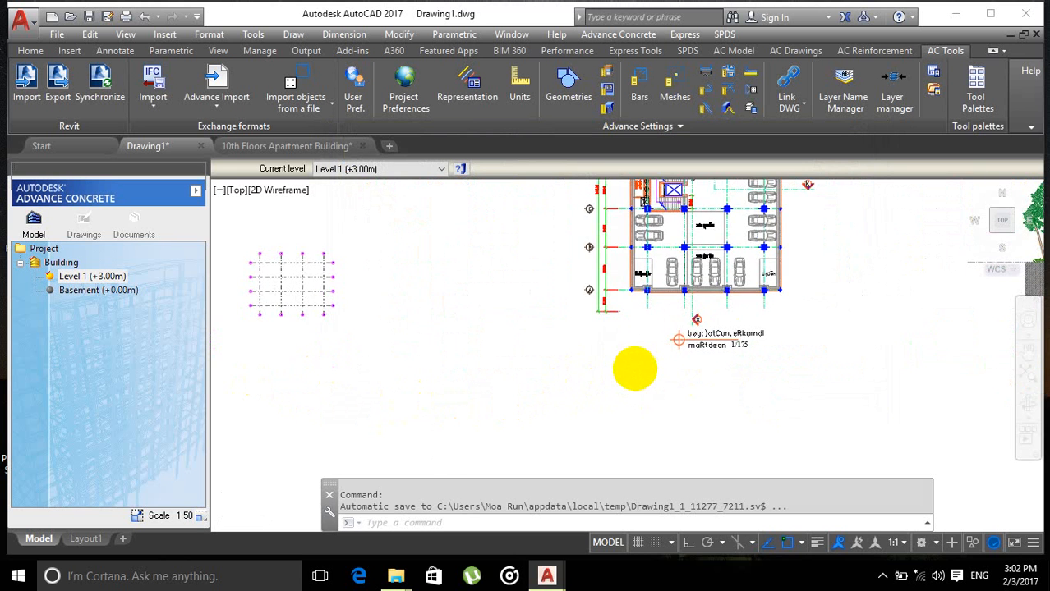
scroll(634, 369, down, 5)
scroll(599, 398, up, 2)
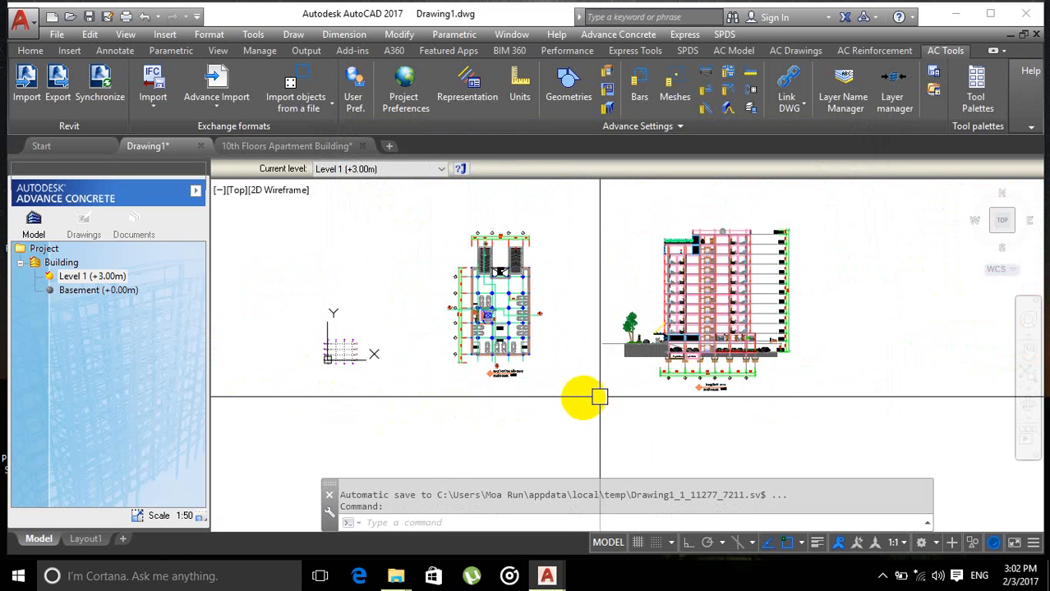
middle_drag(609, 412, 573, 430)
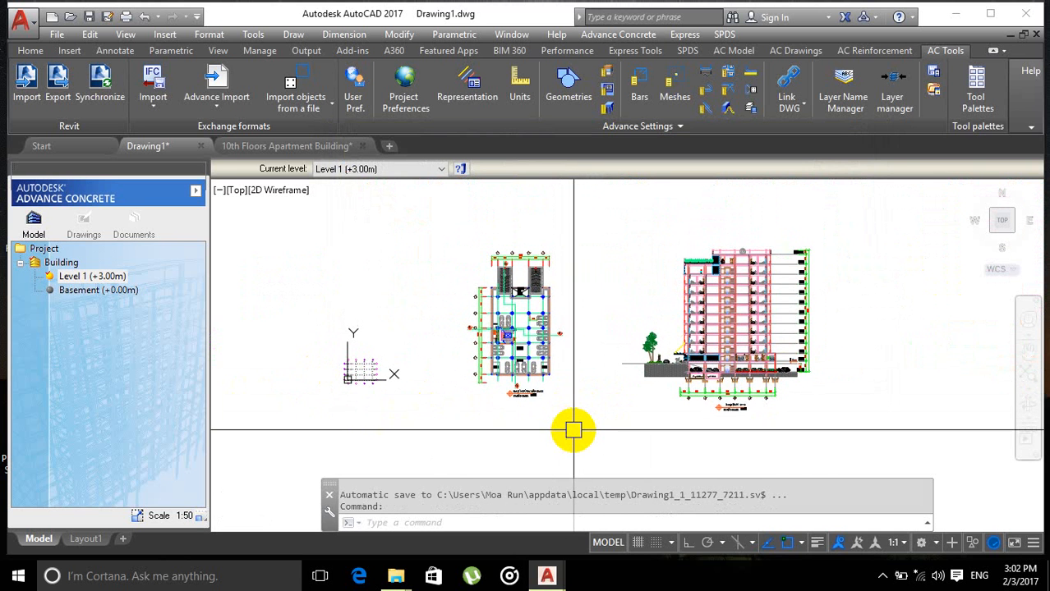
key(Return)
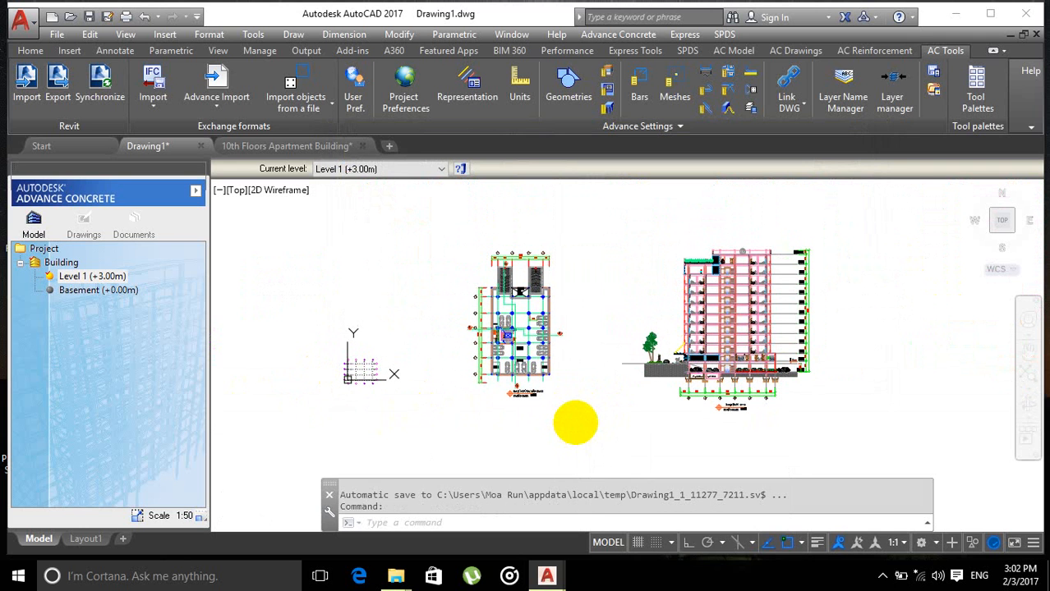
text(re)
key(Return)
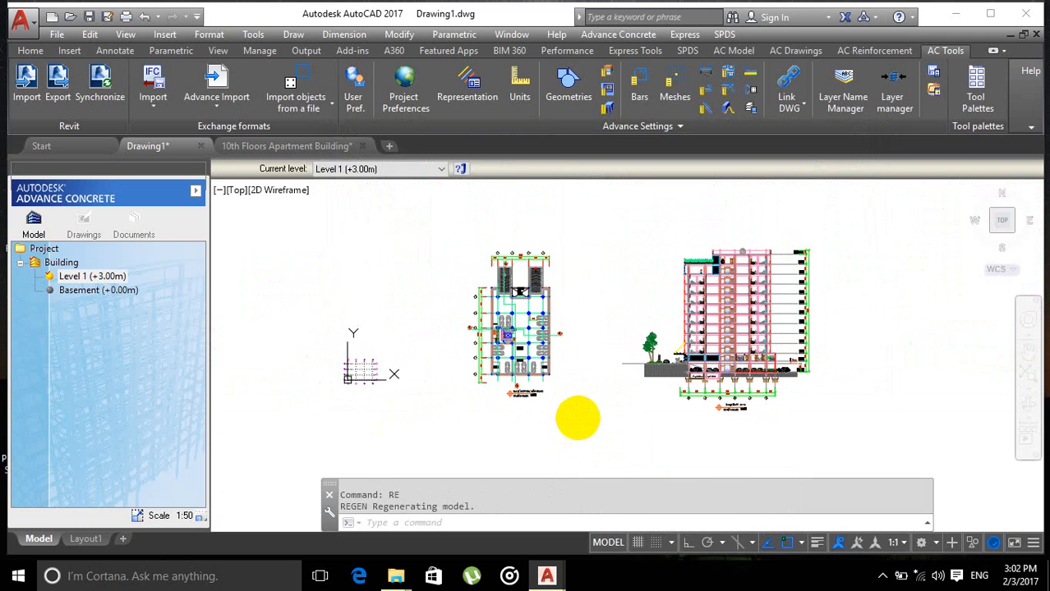
text(re)
key(Return)
text(re)
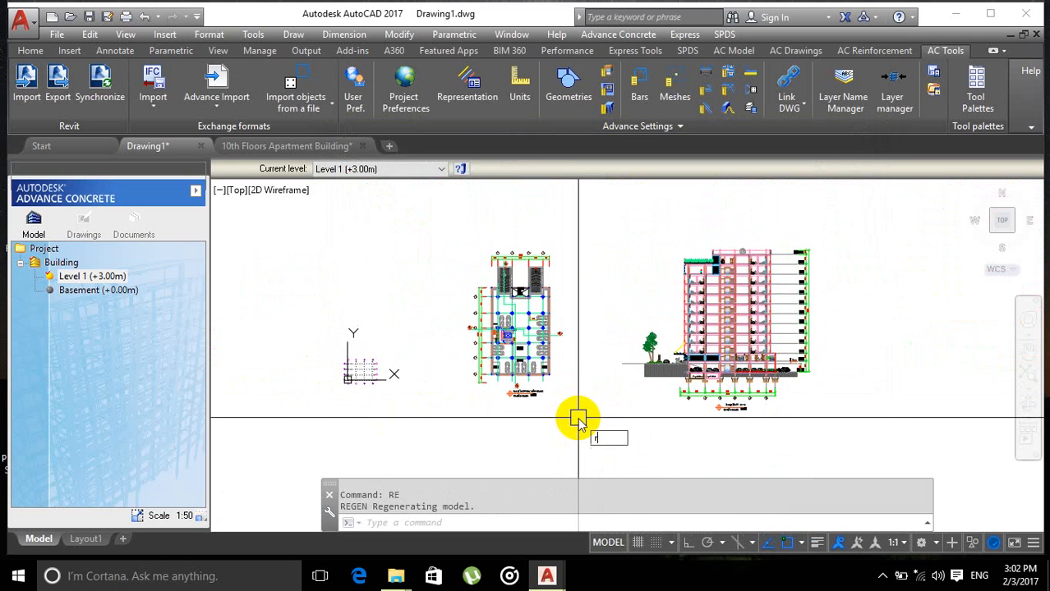
key(Return)
text(re)
key(Return)
scroll(596, 353, up, 3)
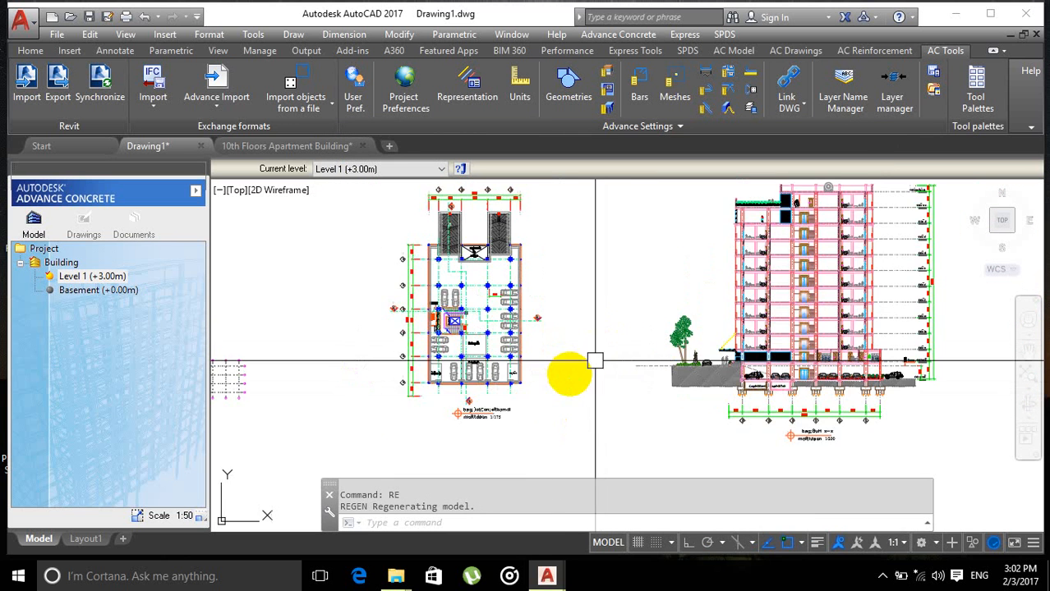
scroll(583, 369, down, 5)
scroll(588, 376, up, 2)
text(re)
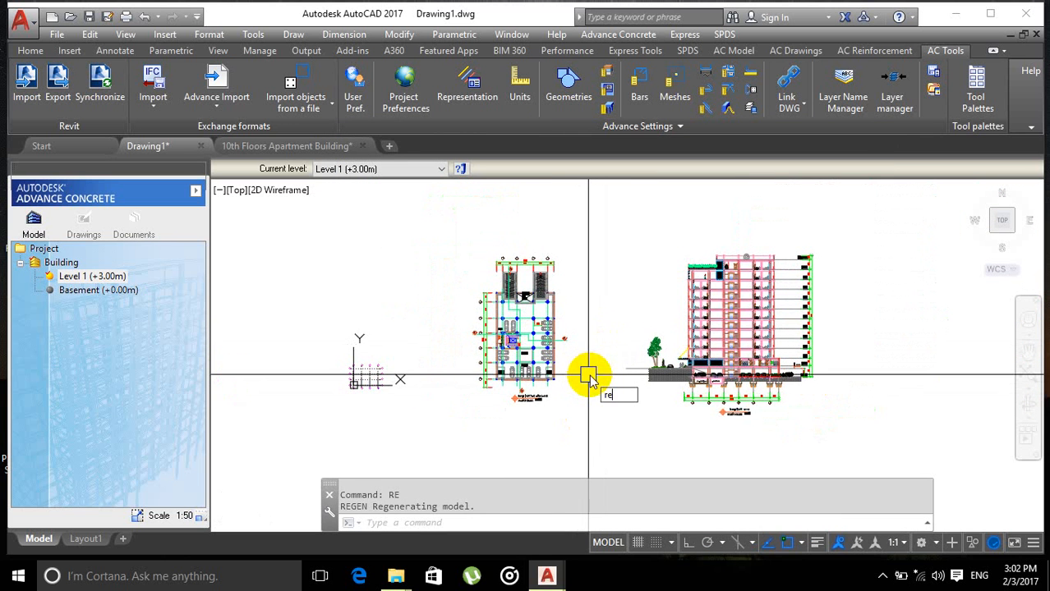
key(Return)
text(RE)
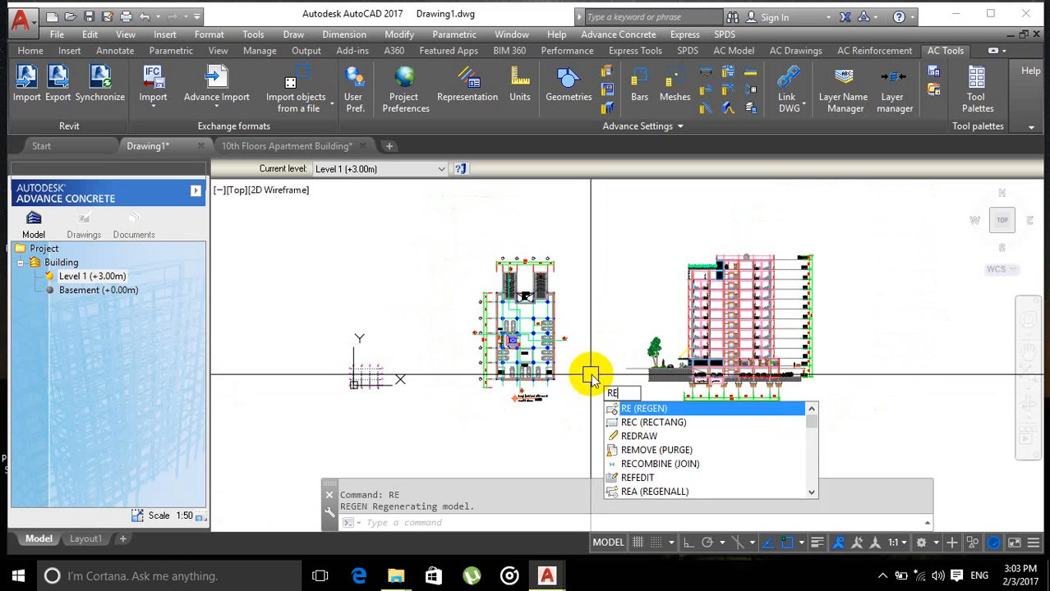
key(Return)
text(re)
key(Return)
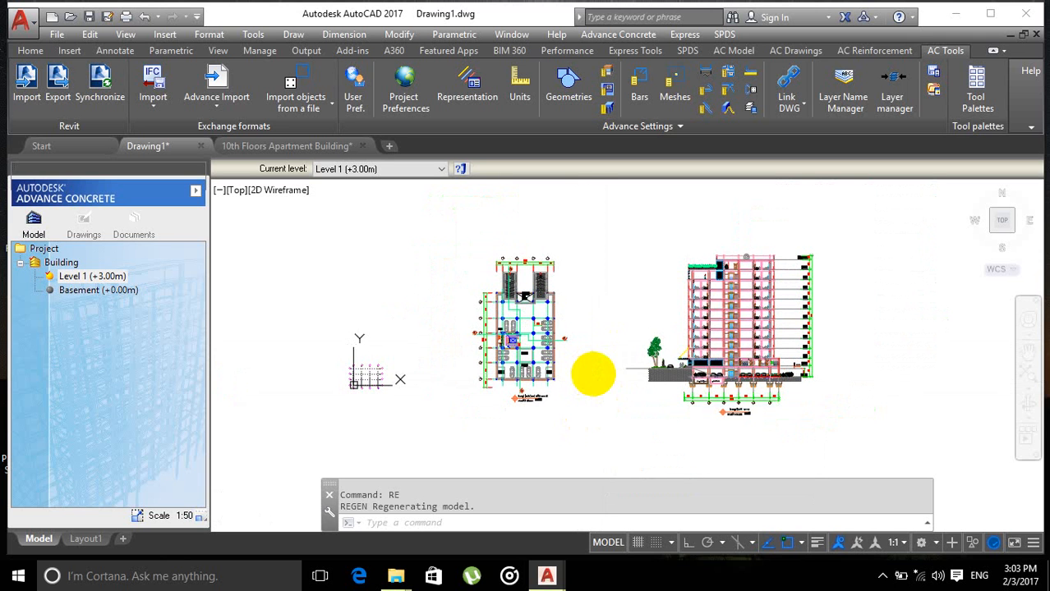
text(re)
key(Return)
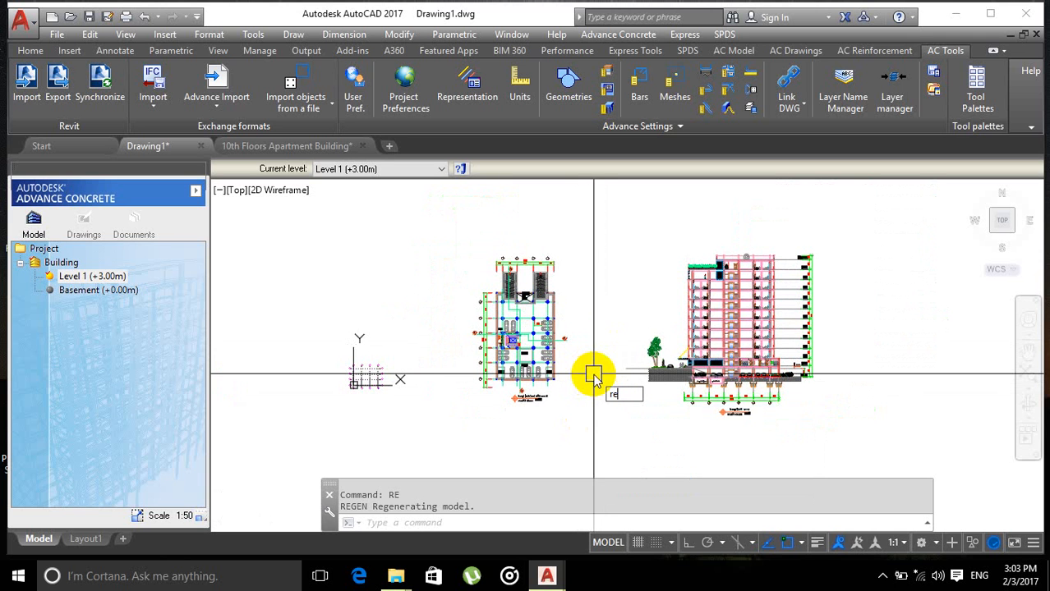
text(re)
key(Return)
text(re)
key(Return)
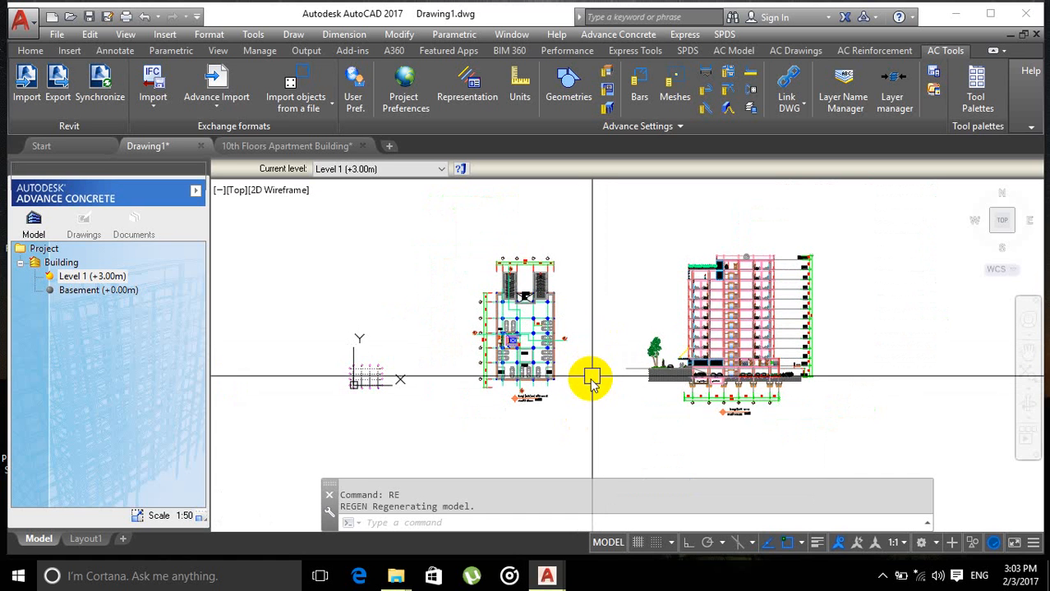
text(re)
key(Return)
key(Return)
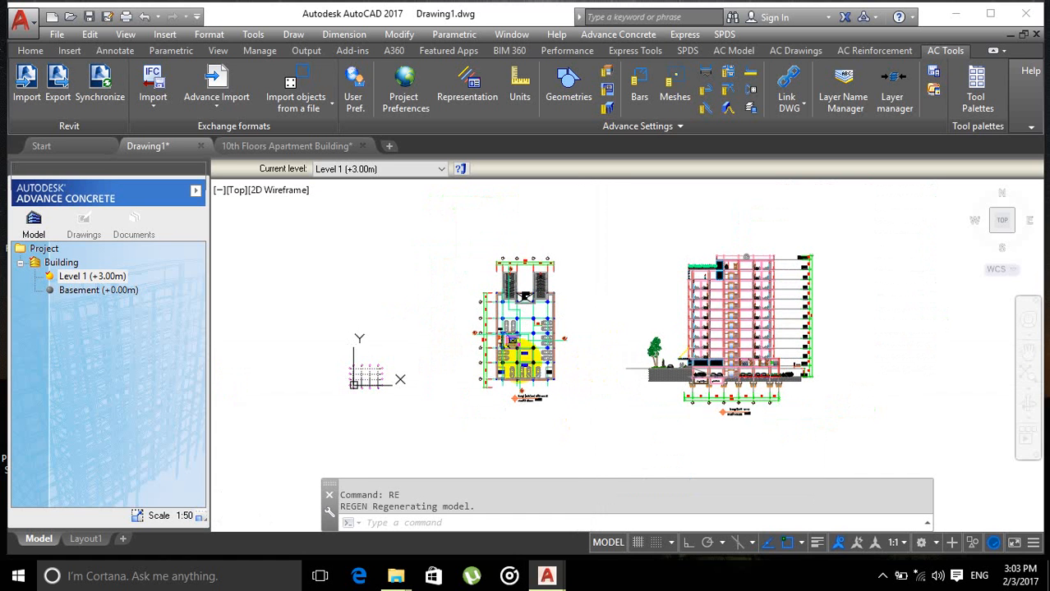
Step: Inspect the imported parking plan and cross-section across the drawing
scroll(525, 316, up, 3)
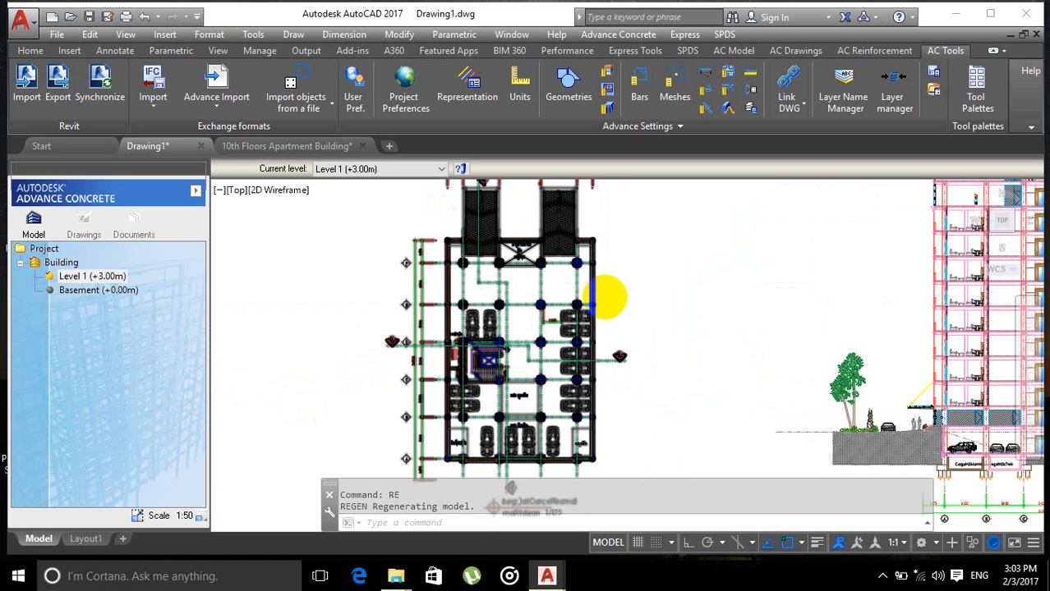
scroll(605, 297, down, 6)
scroll(608, 325, up, 4)
mouse_move(646, 326)
middle_down()
mouse_move(647, 386)
mouse_move(649, 368)
mouse_move(638, 381)
middle_up()
scroll(647, 384, down, 2)
scroll(641, 376, up, 2)
mouse_move(648, 372)
middle_down()
mouse_move(593, 351)
mouse_move(667, 371)
mouse_move(649, 390)
mouse_move(712, 345)
middle_up()
scroll(637, 390, up, 2)
scroll(394, 407, down, 2)
middle_drag(394, 407, 549, 408)
middle_drag(585, 287, 449, 311)
scroll(834, 413, up, 4)
mouse_move(546, 413)
middle_down()
mouse_move(614, 415)
mouse_move(357, 414)
middle_up()
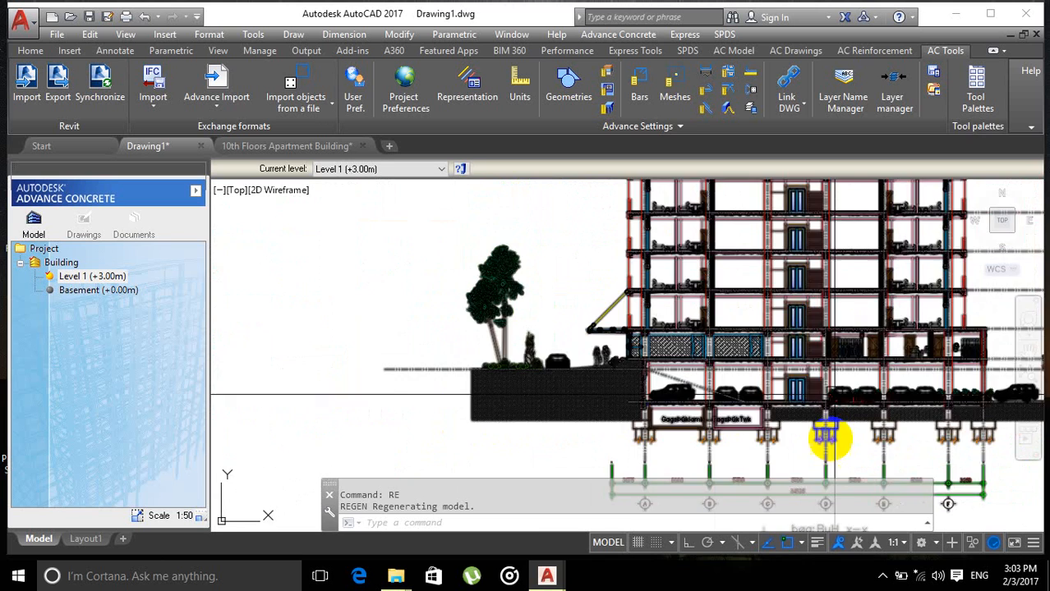
scroll(830, 399, down, 2)
middle_drag(473, 337, 687, 372)
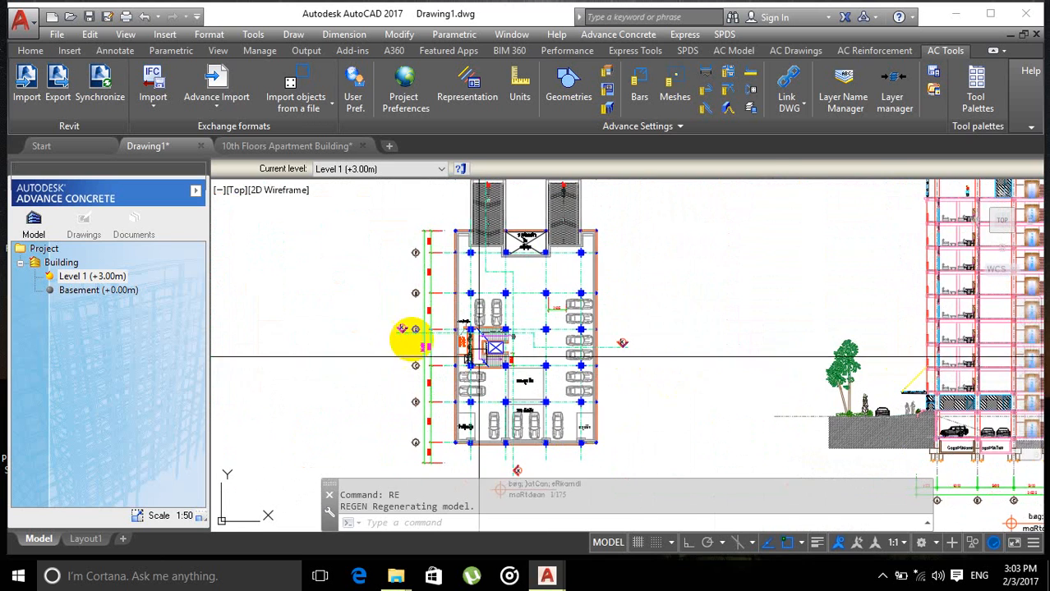
scroll(386, 327, down, 2)
middle_drag(359, 328, 480, 320)
scroll(233, 297, up, 2)
scroll(285, 296, down, 2)
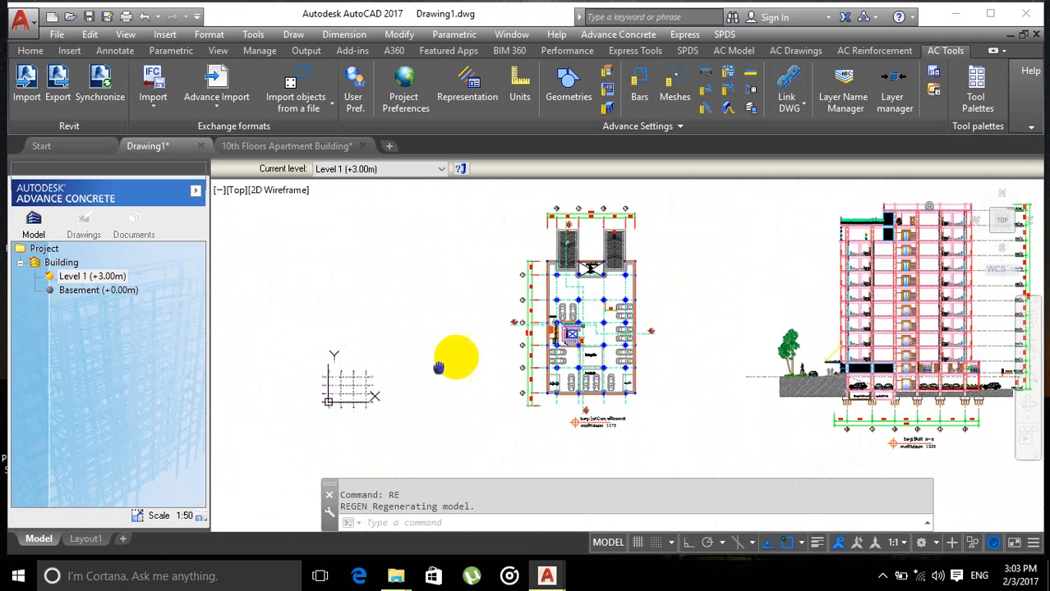
middle_drag(438, 368, 462, 348)
middle_drag(527, 283, 486, 330)
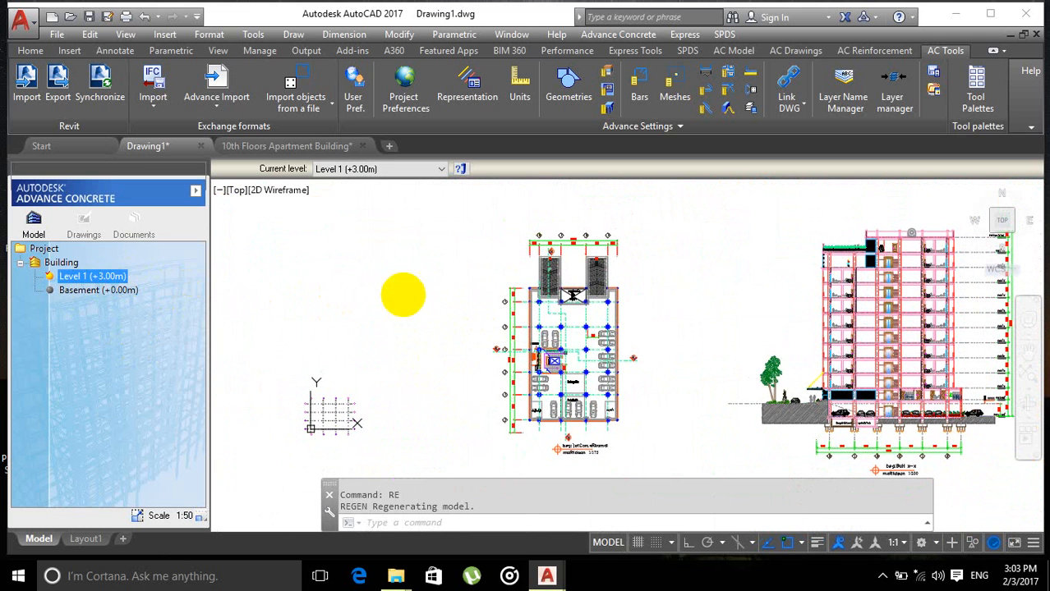
Step: Examine the parking plan closely around grid line A and its dimensions
scroll(460, 361, up, 2)
scroll(532, 351, up, 3)
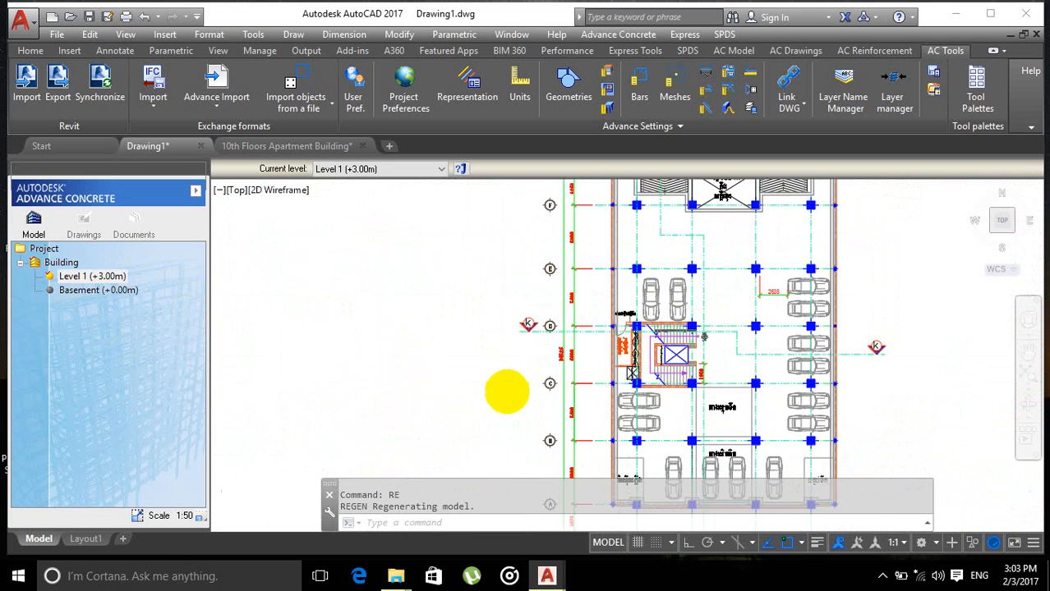
scroll(507, 382, up, 2)
middle_drag(593, 352, 515, 285)
middle_drag(472, 395, 459, 263)
scroll(435, 357, up, 6)
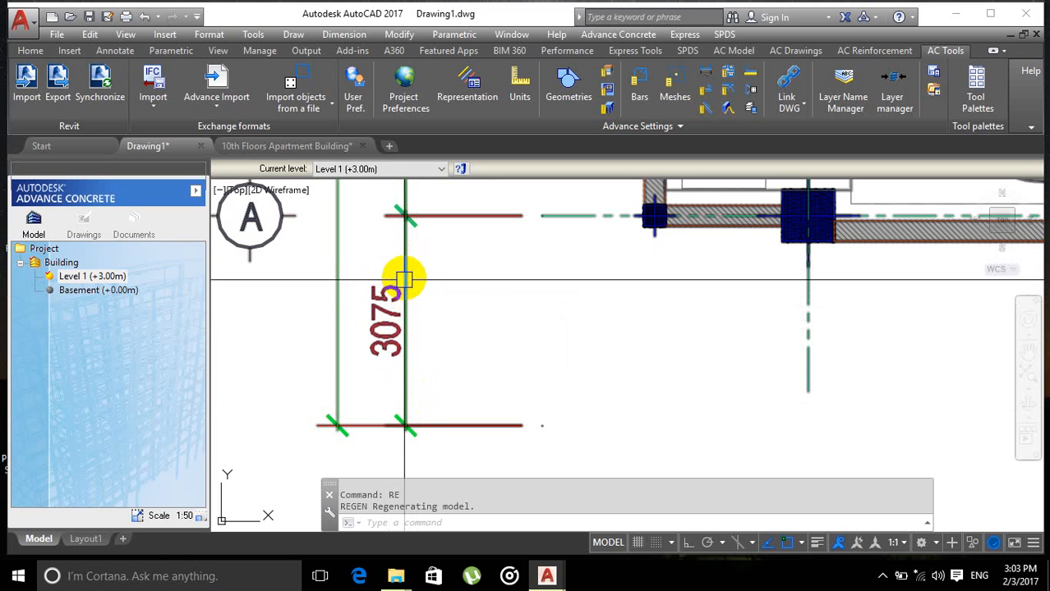
scroll(403, 381, down, 5)
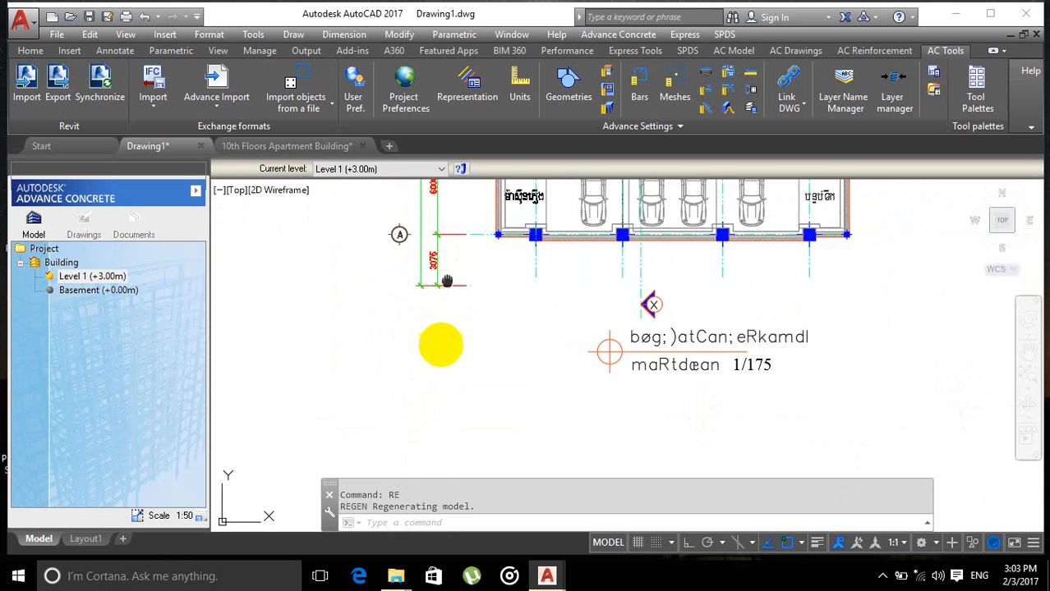
scroll(439, 347, up, 4)
scroll(452, 307, down, 3)
scroll(461, 355, up, 5)
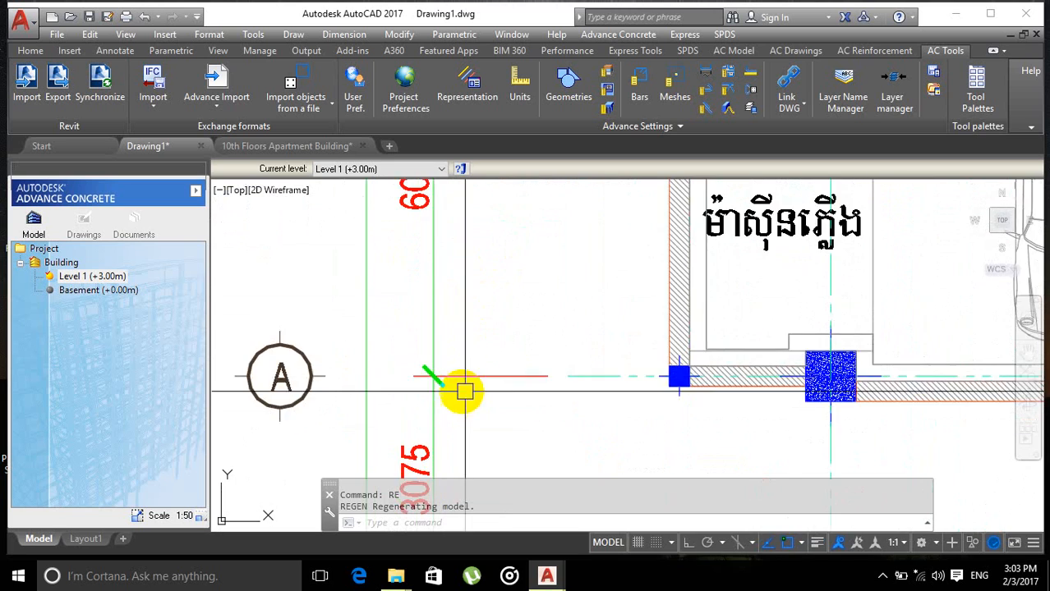
Step: Examine the parking plan's grid lines and dimensions along its left side
scroll(463, 374, down, 5)
scroll(464, 242, up, 3)
mouse_move(463, 263)
middle_down()
mouse_move(462, 373)
mouse_move(434, 381)
middle_up()
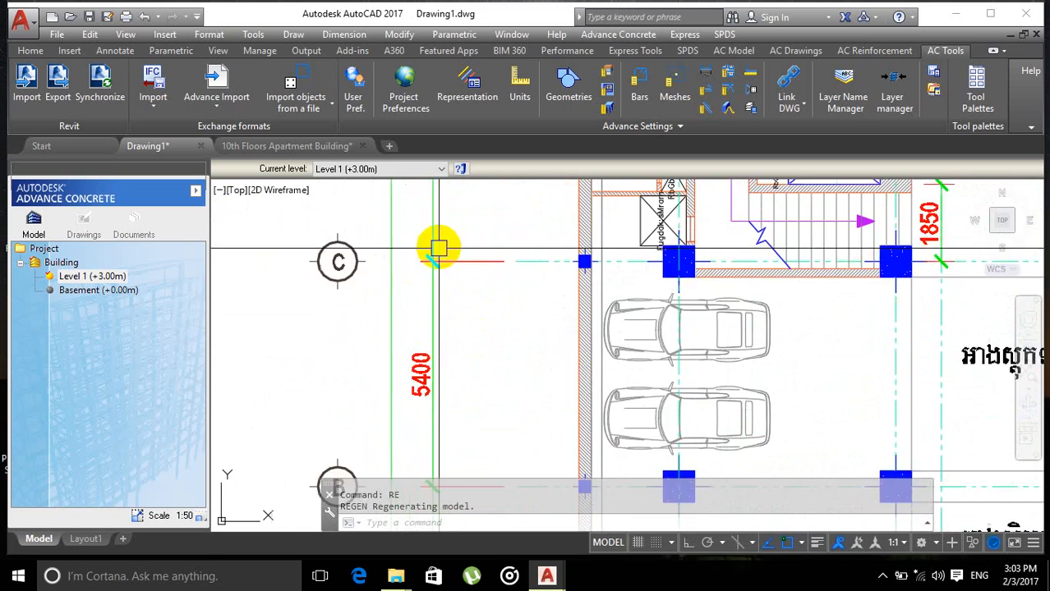
middle_drag(438, 246, 424, 382)
scroll(423, 265, down, 2)
middle_drag(423, 296, 432, 416)
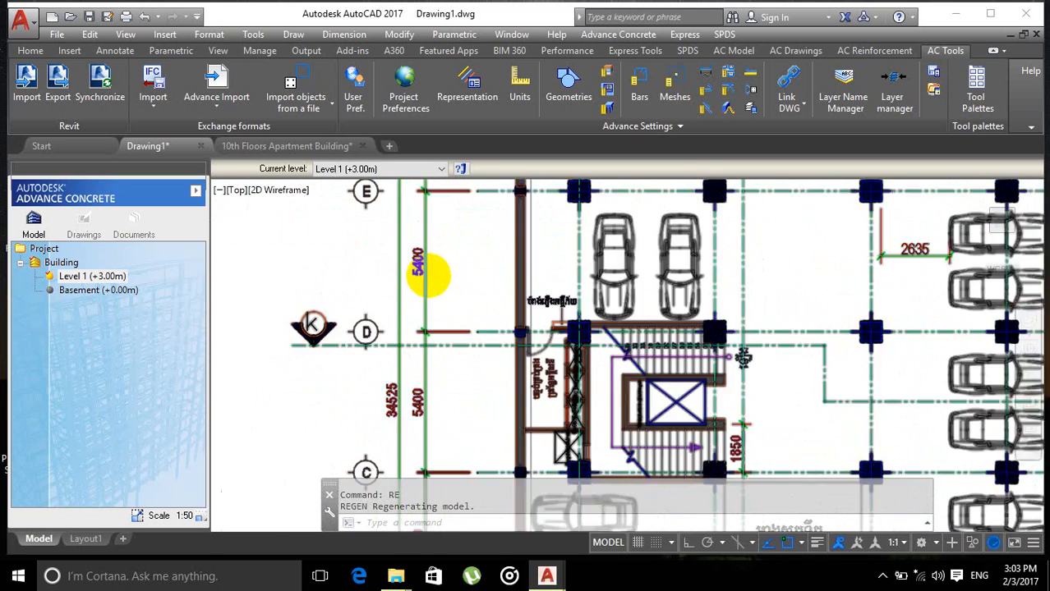
middle_drag(432, 261, 441, 327)
scroll(441, 295, down, 5)
middle_drag(438, 287, 443, 348)
scroll(438, 312, up, 5)
scroll(438, 361, down, 5)
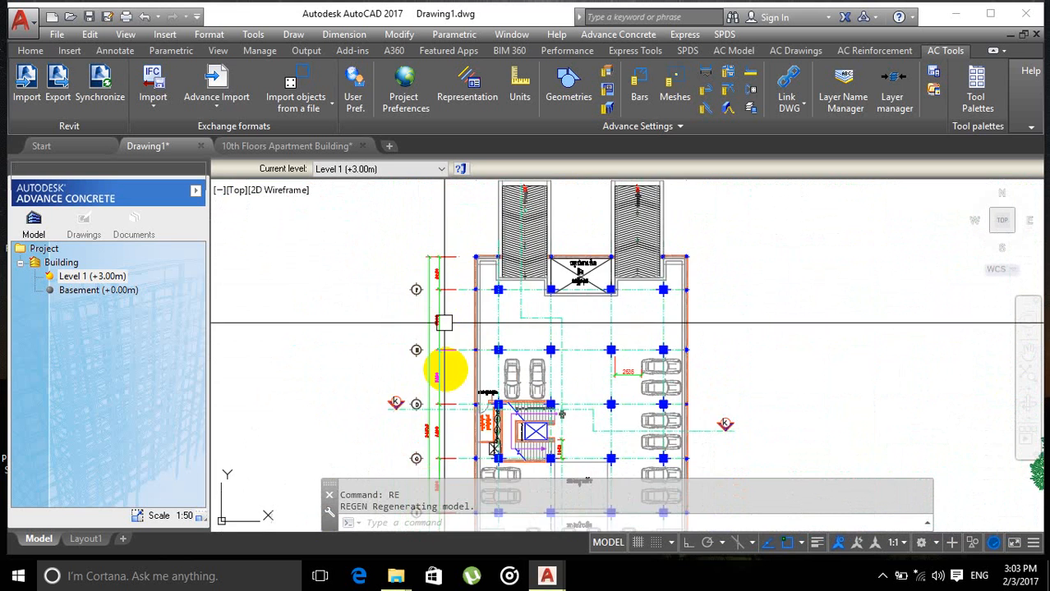
scroll(444, 341, up, 5)
scroll(407, 299, up, 1)
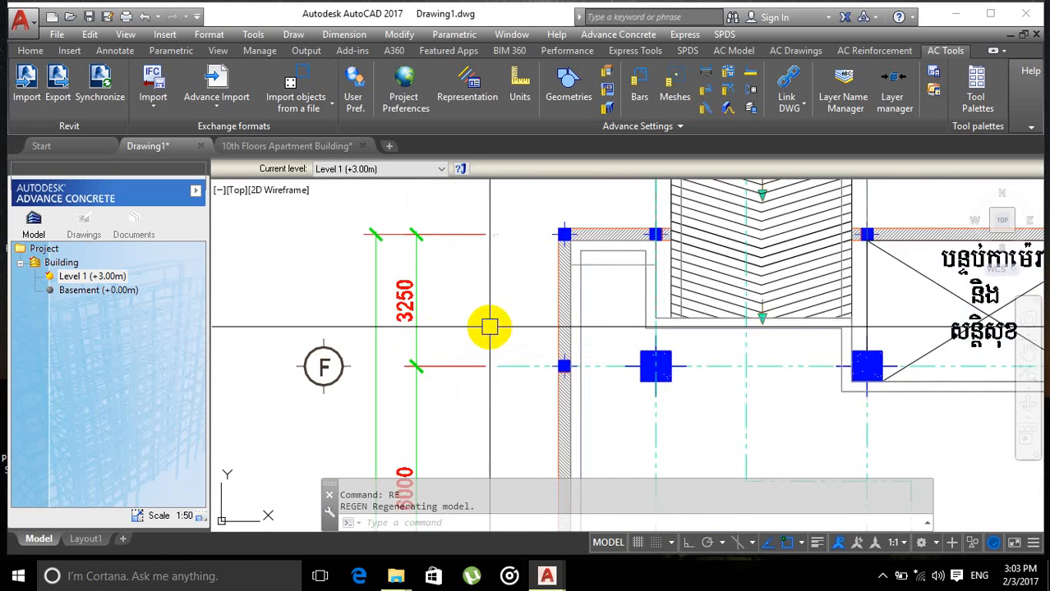
scroll(493, 341, down, 7)
middle_drag(461, 369, 523, 316)
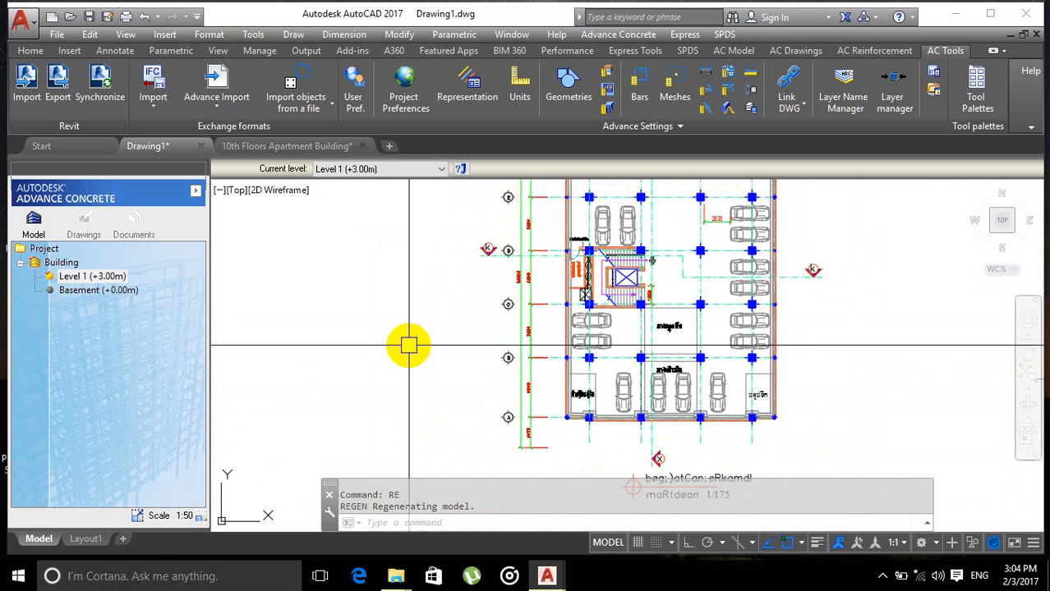
Step: Locate the Advance Concrete grid placed beside the parking plan
middle_drag(409, 343, 431, 369)
middle_drag(401, 320, 401, 272)
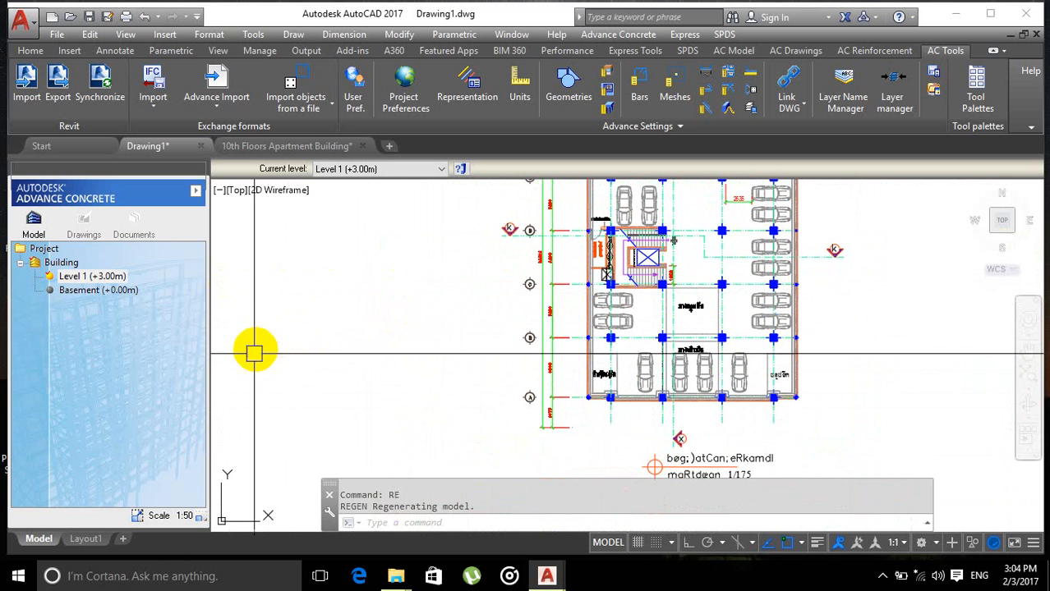
scroll(388, 351, down, 5)
scroll(388, 351, up, 4)
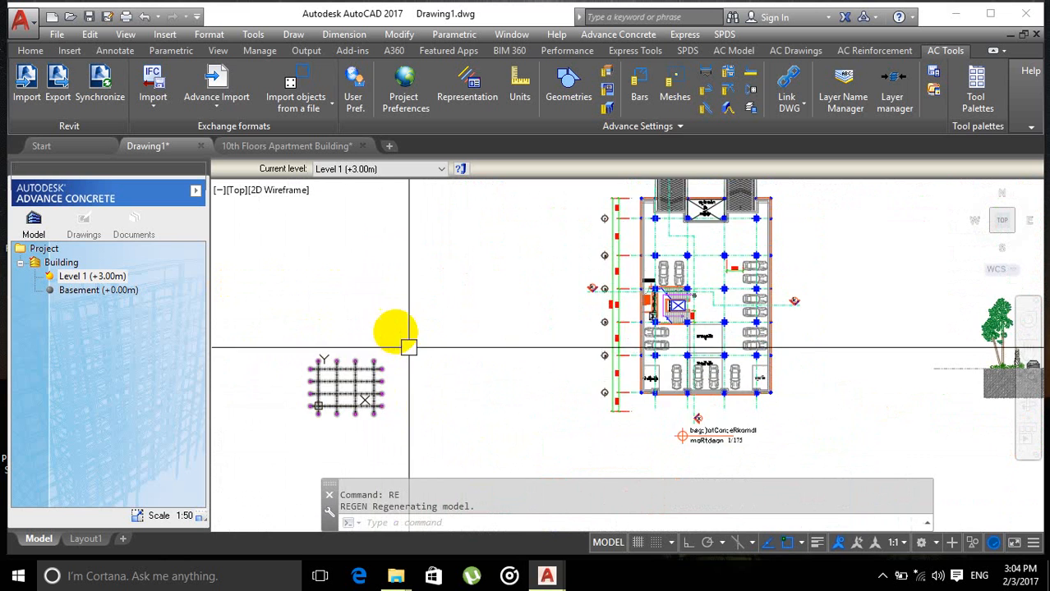
middle_drag(410, 298, 454, 319)
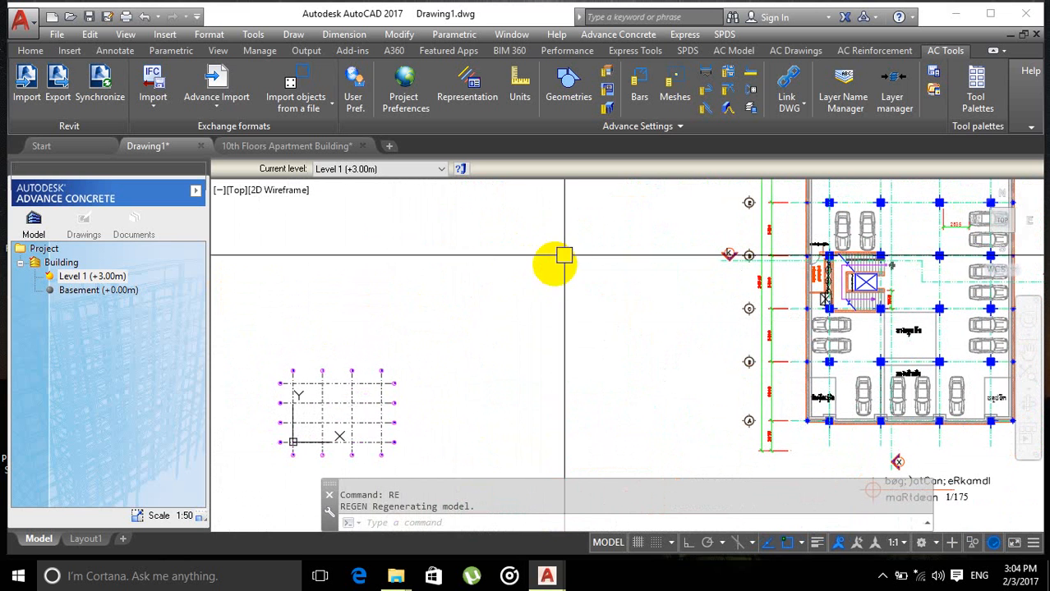
middle_drag(534, 294, 513, 300)
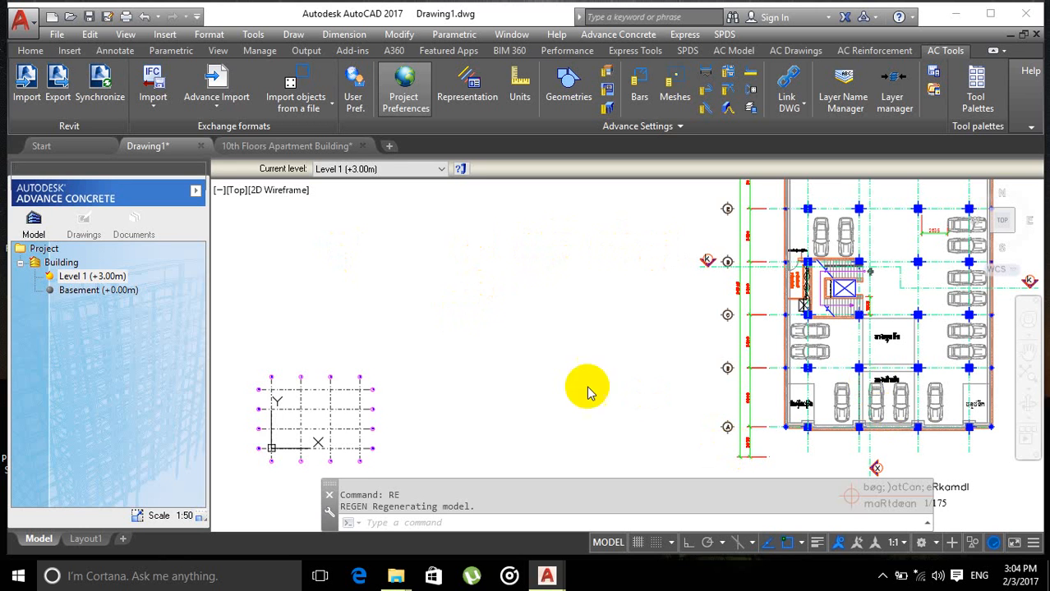
Step: Review every tab of the Project Preferences and the representation styles, then close both dialogs
click(511, 310)
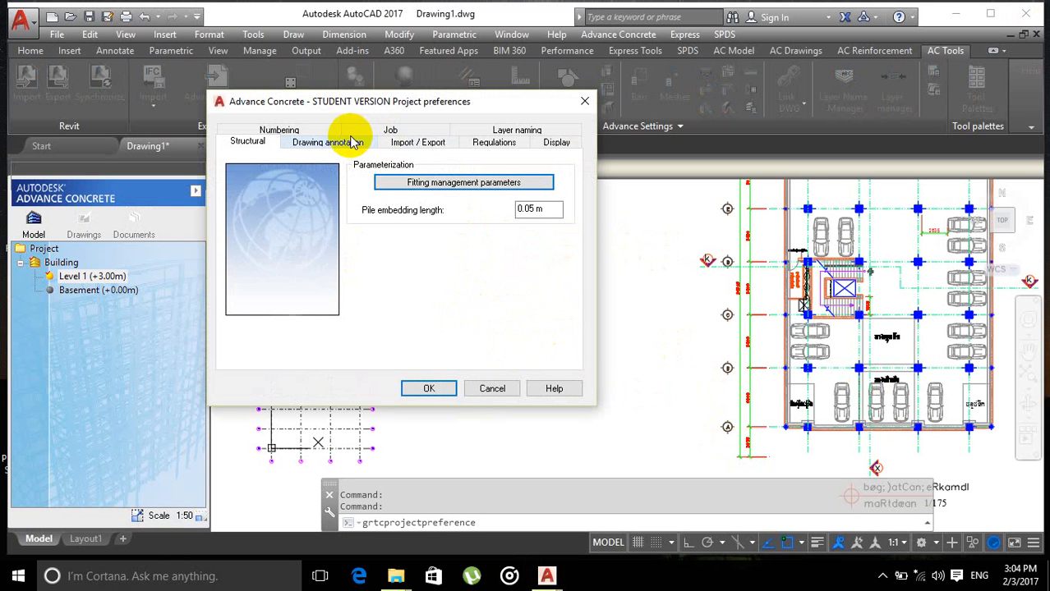
click(554, 144)
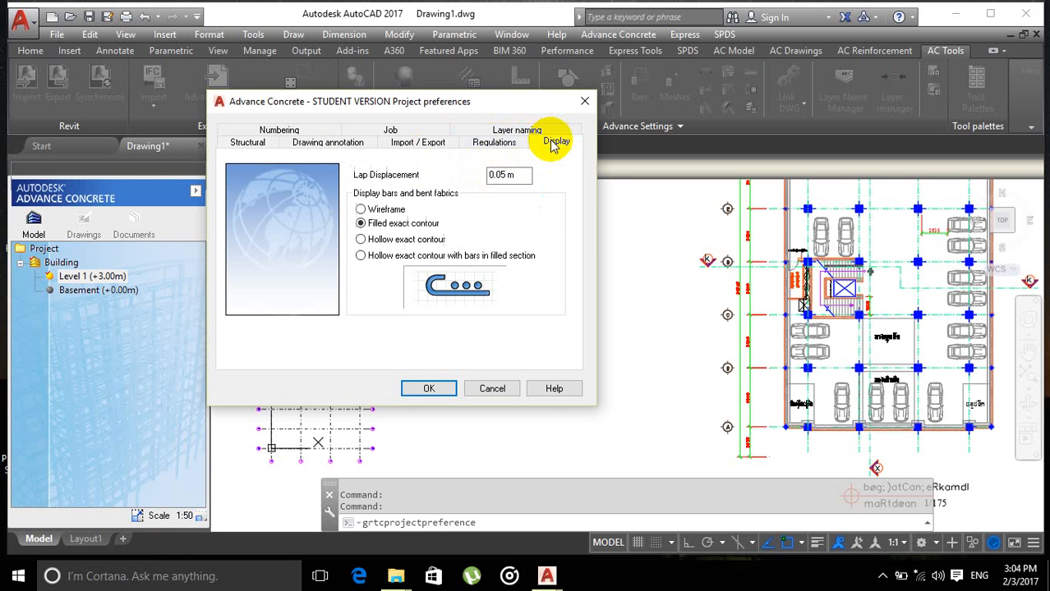
click(501, 132)
click(261, 141)
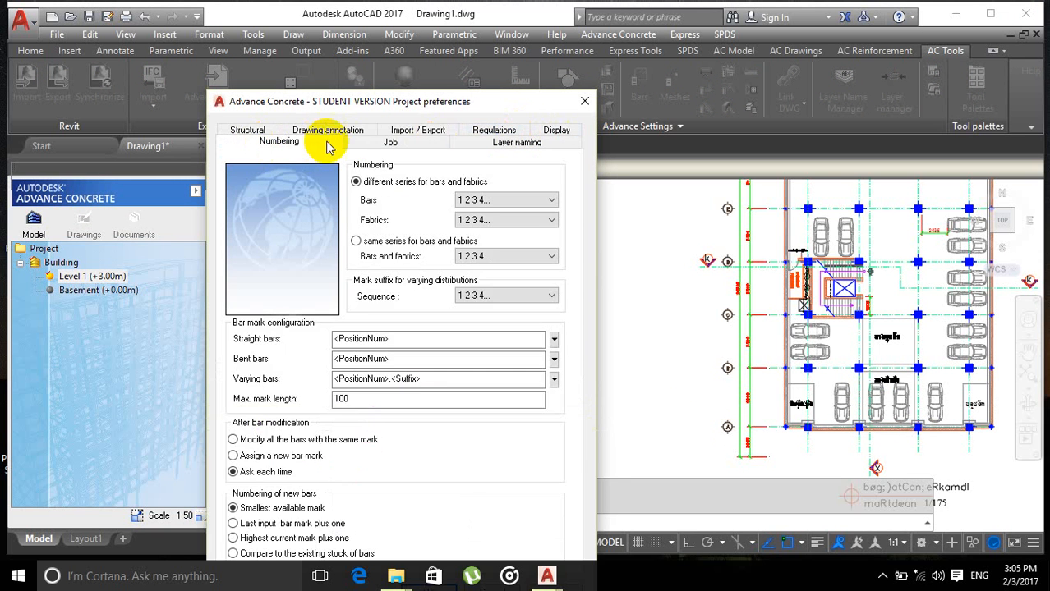
click(365, 142)
click(466, 145)
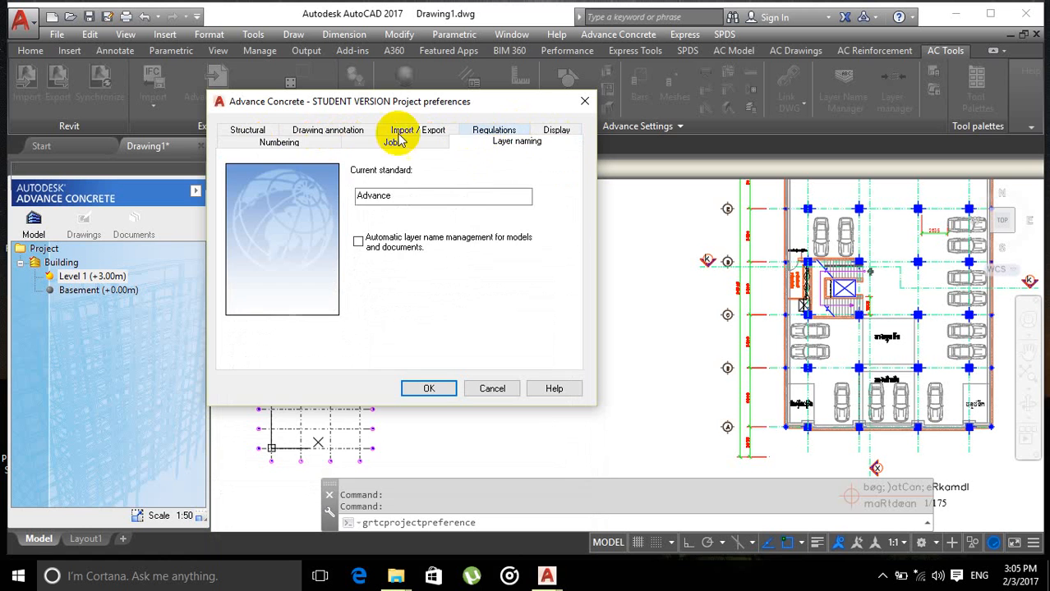
click(253, 131)
click(322, 132)
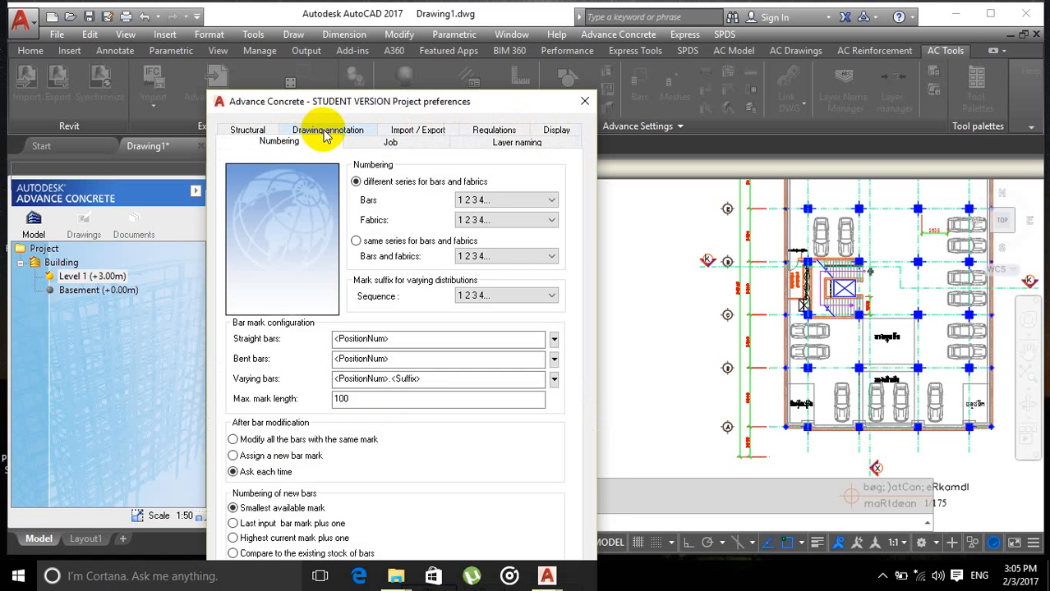
click(415, 131)
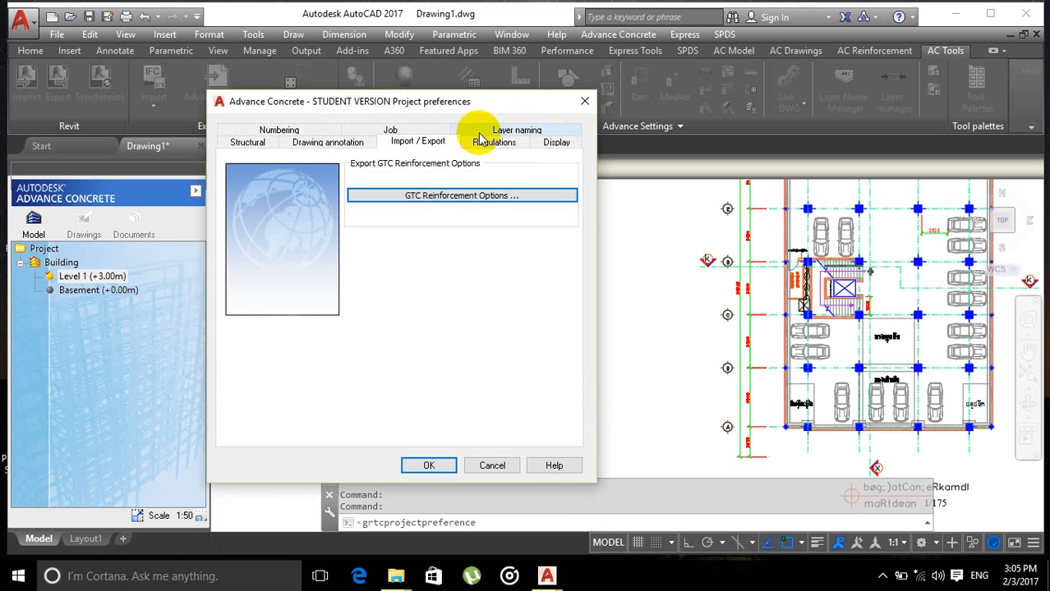
click(481, 131)
click(556, 132)
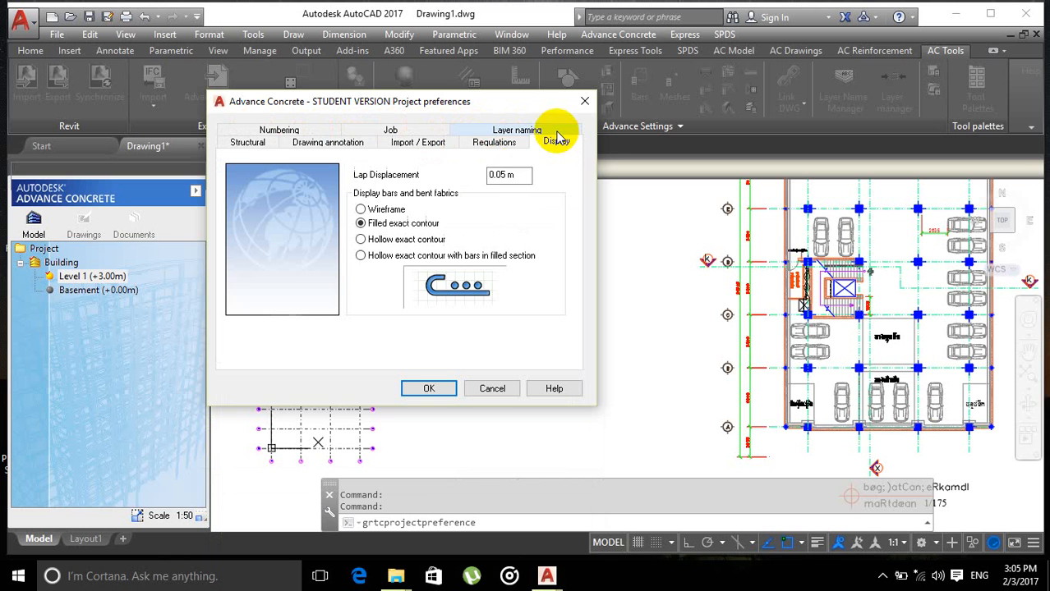
click(586, 102)
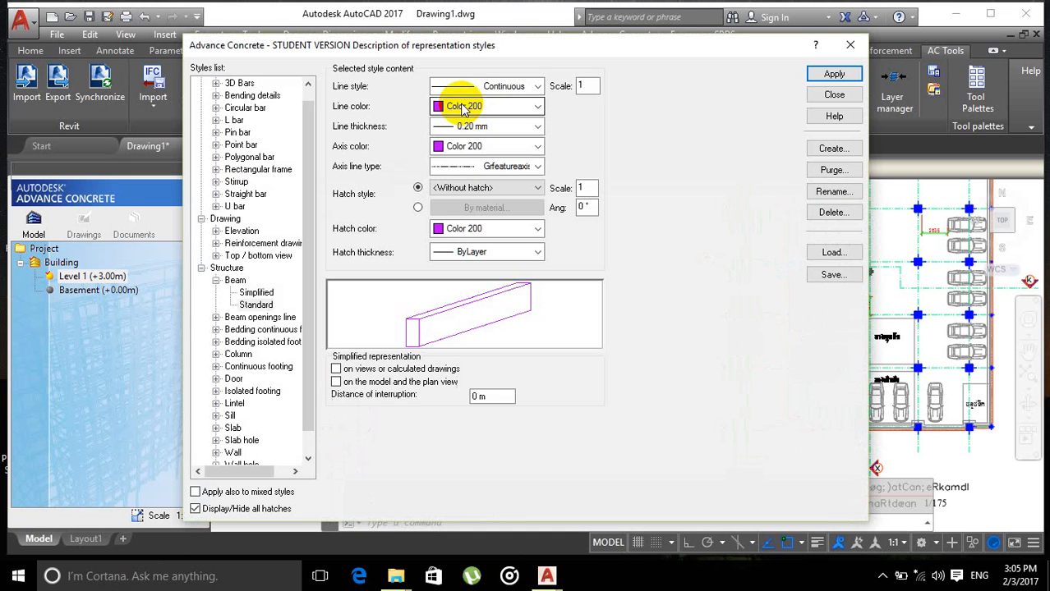
click(853, 48)
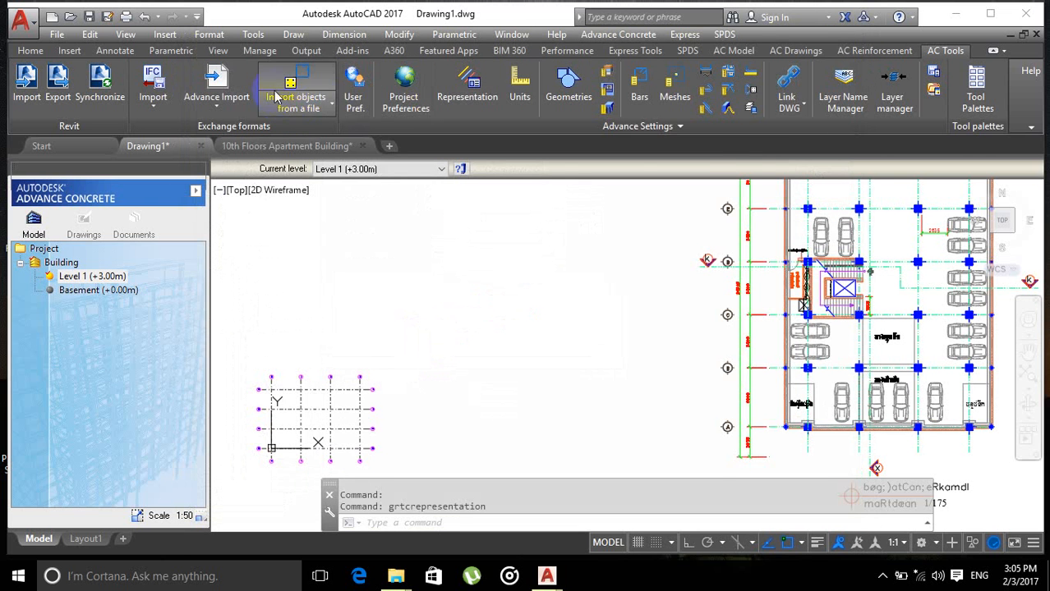
Step: Open User Preferences, browse its tabs, and enable the Start wizard option under General options
click(355, 80)
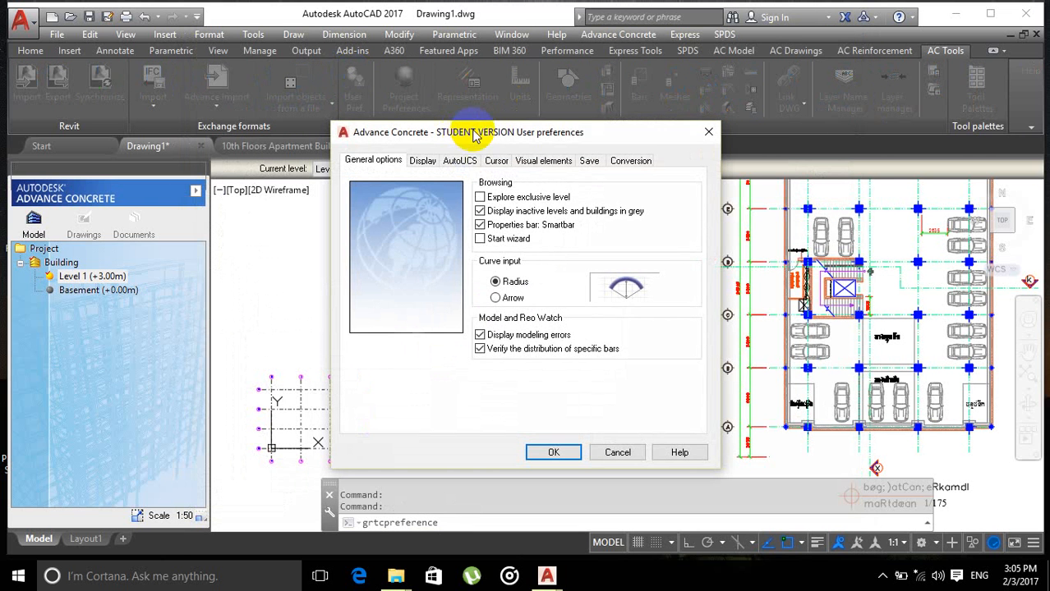
drag(471, 144, 444, 136)
click(396, 152)
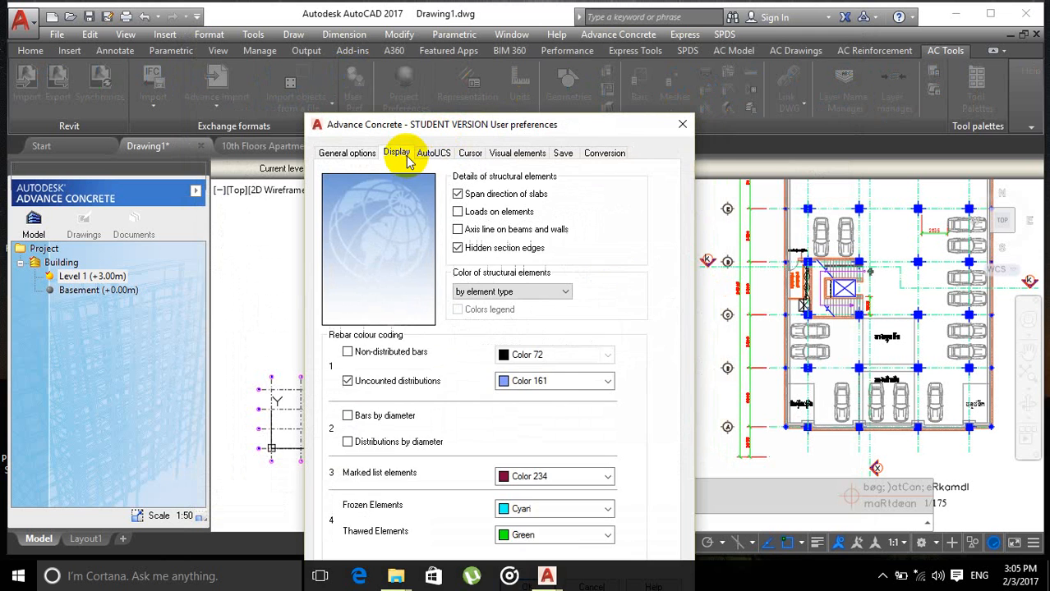
click(345, 153)
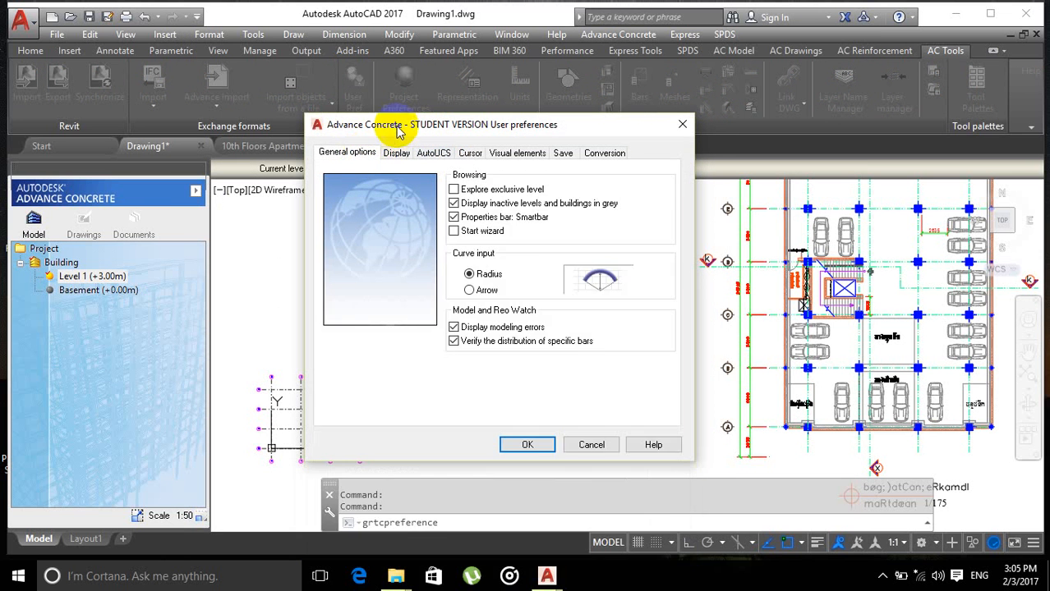
drag(386, 206, 395, 152)
click(429, 177)
click(469, 175)
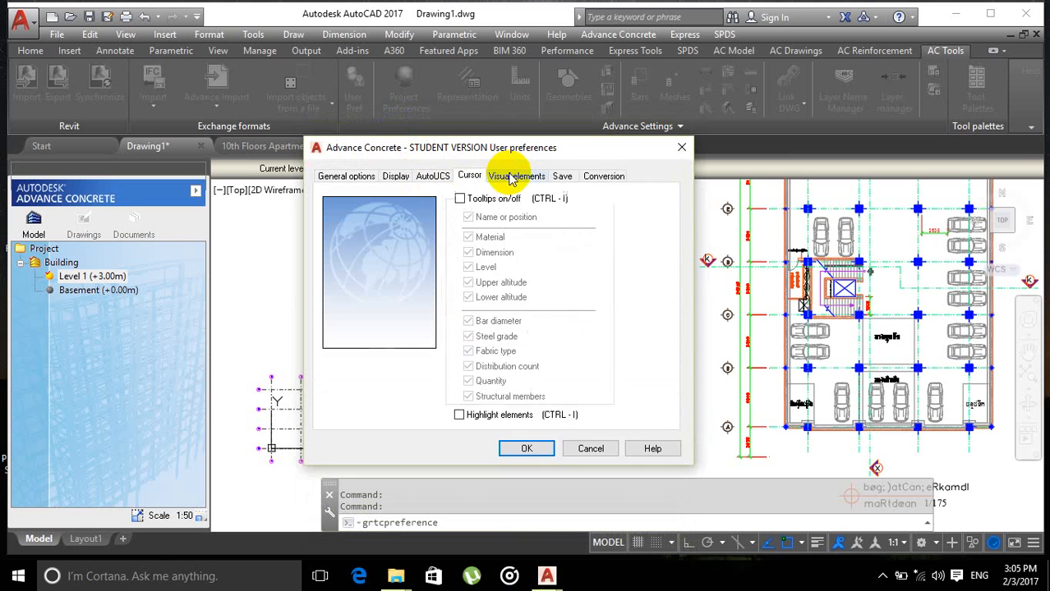
click(517, 175)
click(560, 177)
click(605, 177)
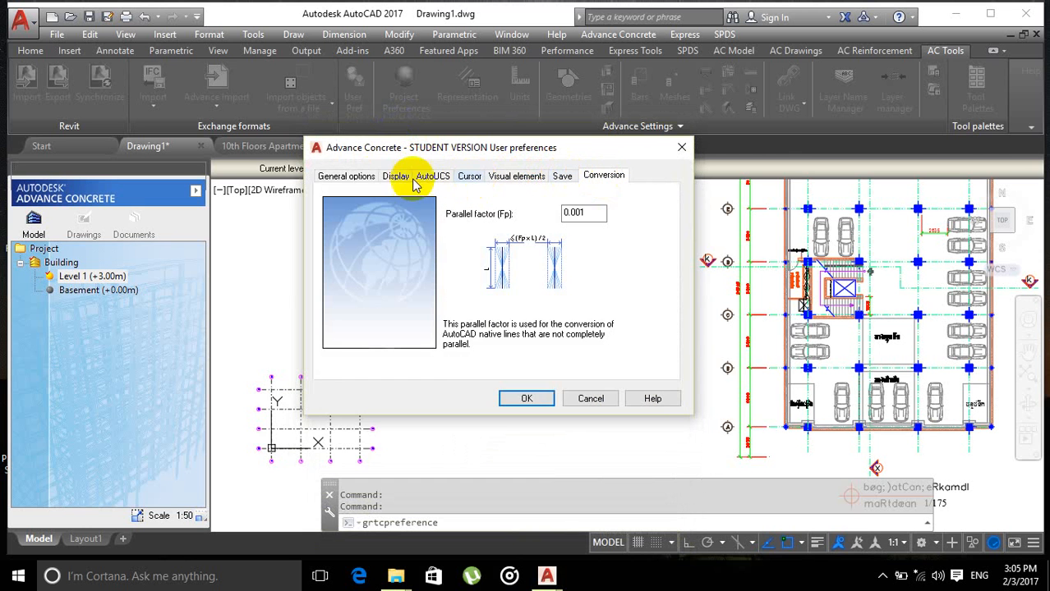
click(362, 180)
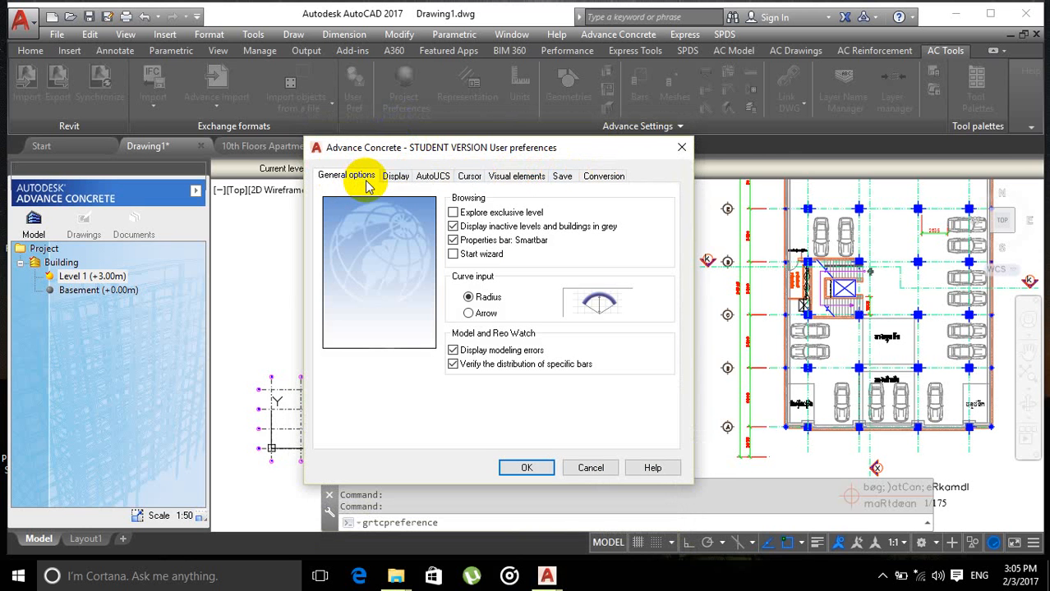
drag(475, 151, 433, 130)
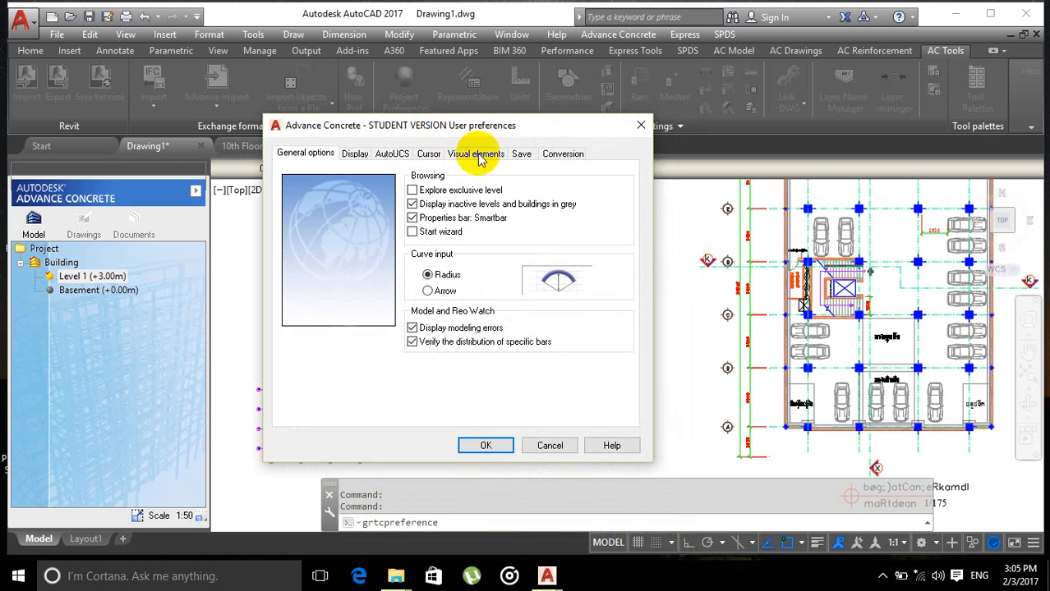
click(413, 233)
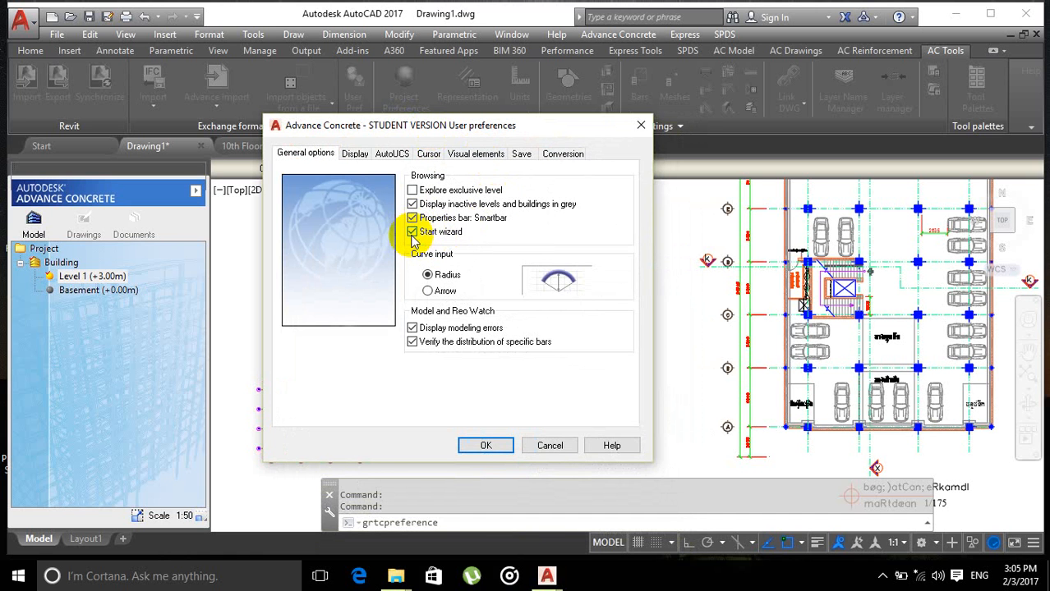
click(483, 450)
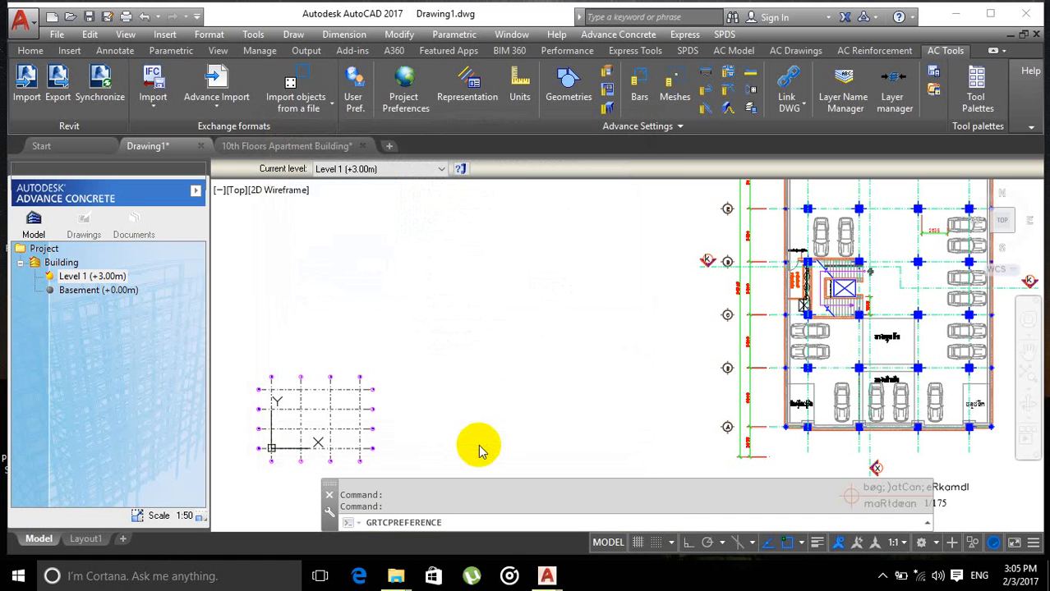
Step: Examine the Advance Concrete grid and its axes relative to the parking plan
middle_drag(359, 383, 516, 337)
scroll(516, 337, up, 2)
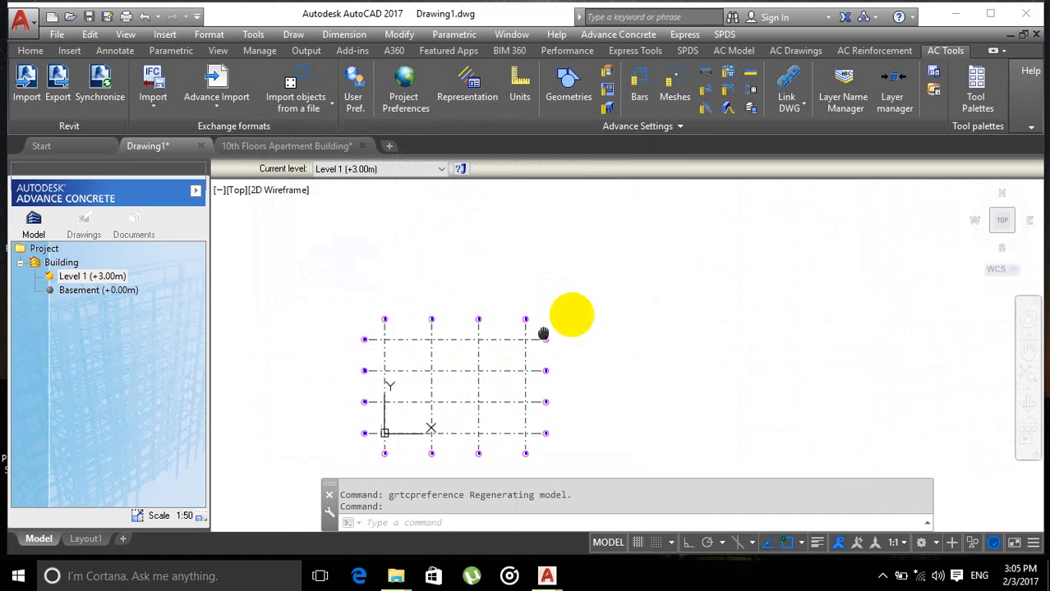
scroll(541, 312, down, 2)
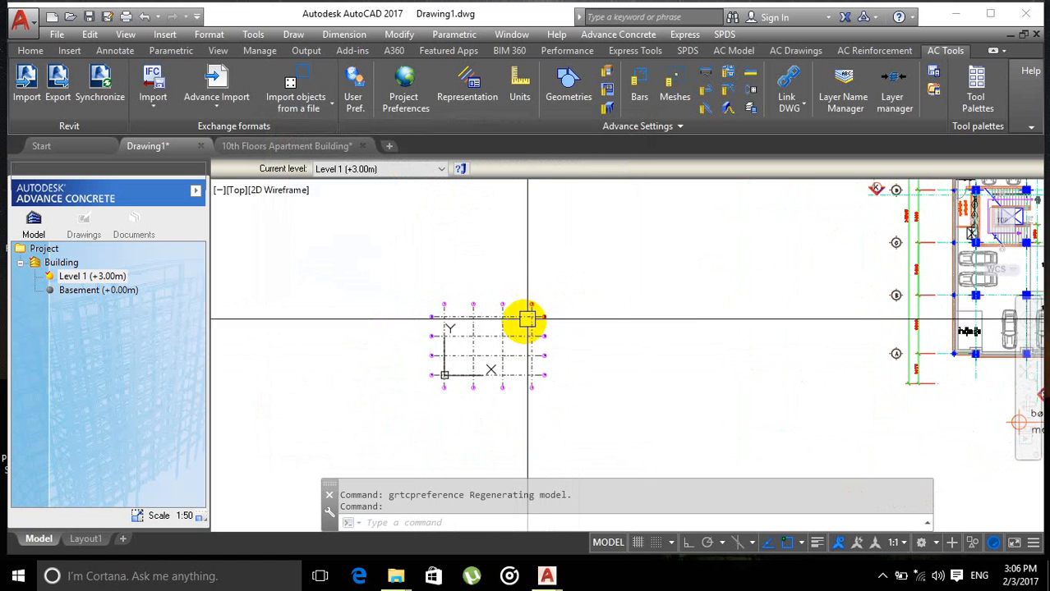
scroll(467, 307, up, 2)
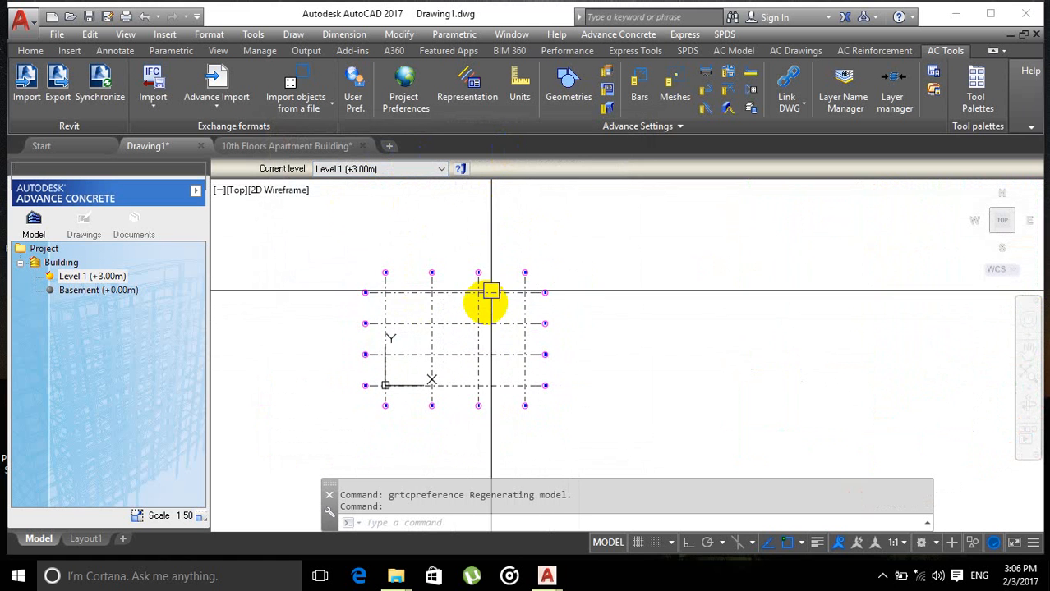
scroll(433, 364, up, 2)
middle_drag(455, 360, 511, 343)
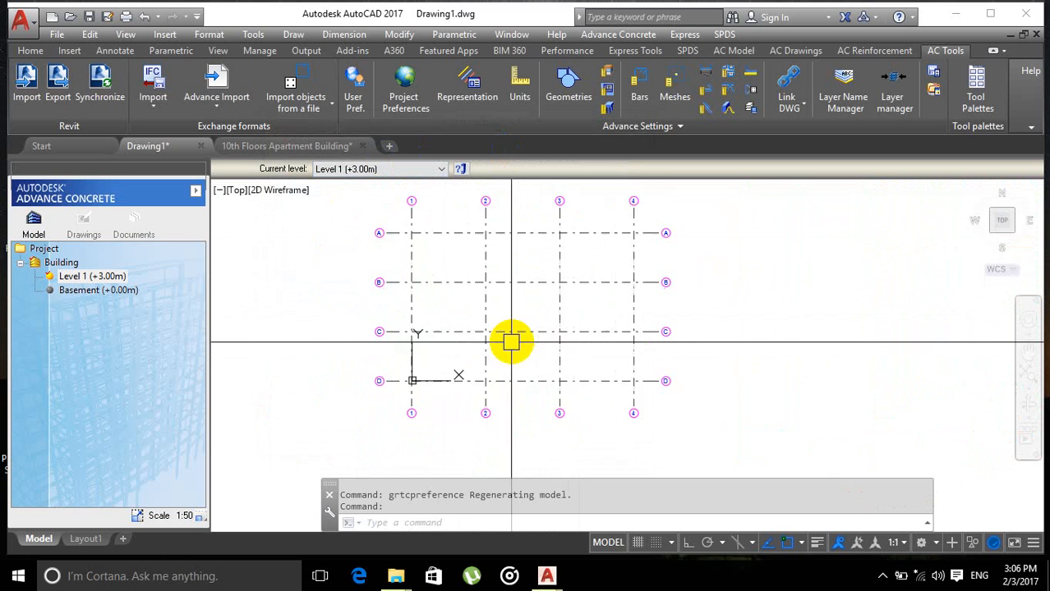
scroll(513, 343, down, 4)
middle_drag(434, 346, 456, 333)
scroll(572, 302, up, 2)
key(Escape)
scroll(445, 328, up, 2)
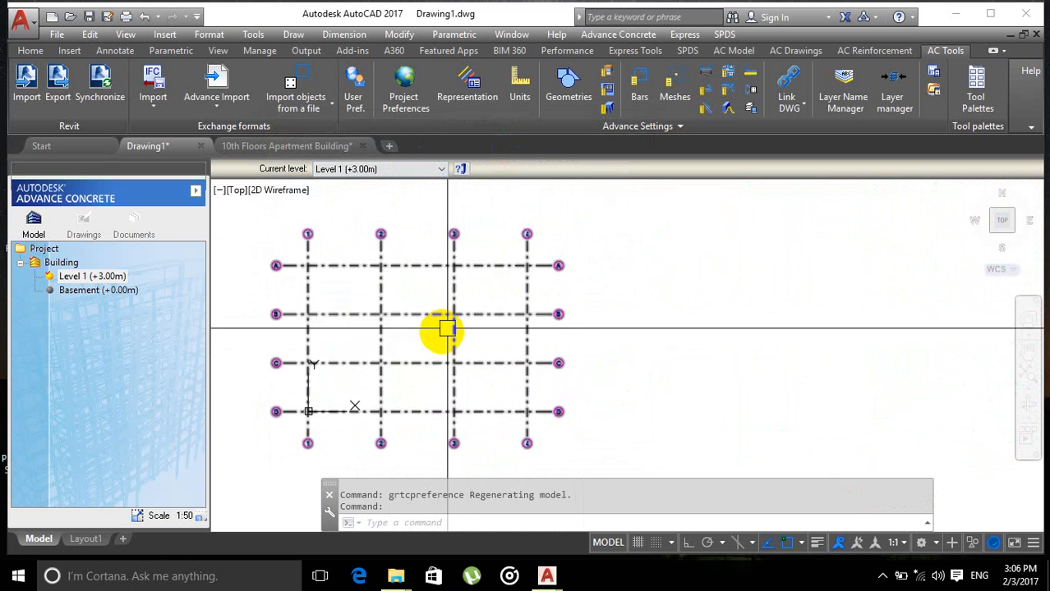
scroll(422, 305, down, 5)
scroll(434, 304, up, 5)
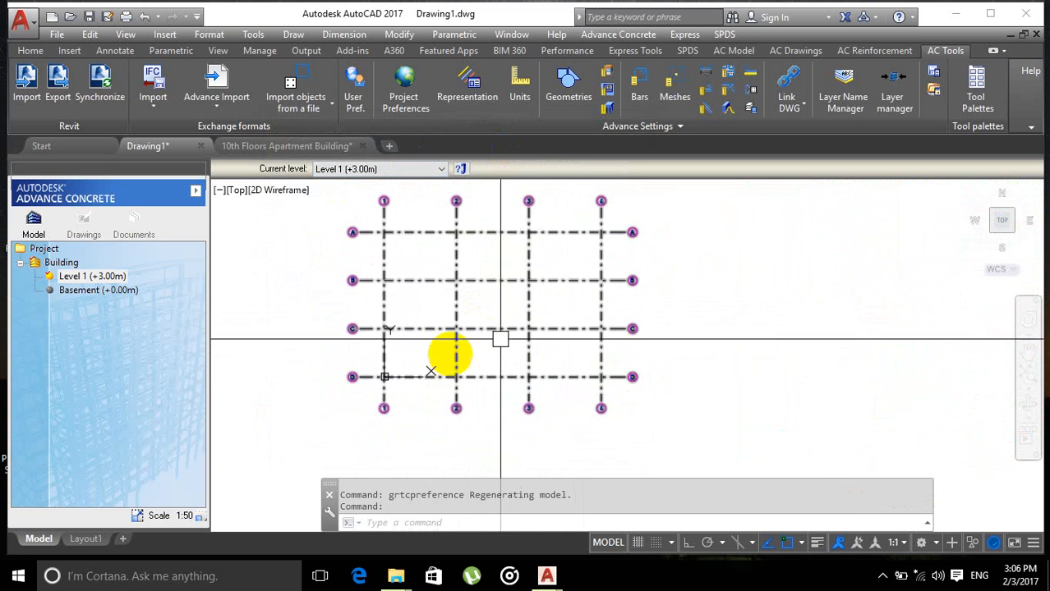
middle_drag(457, 329, 450, 363)
scroll(455, 326, down, 4)
scroll(559, 329, up, 2)
scroll(624, 347, down, 3)
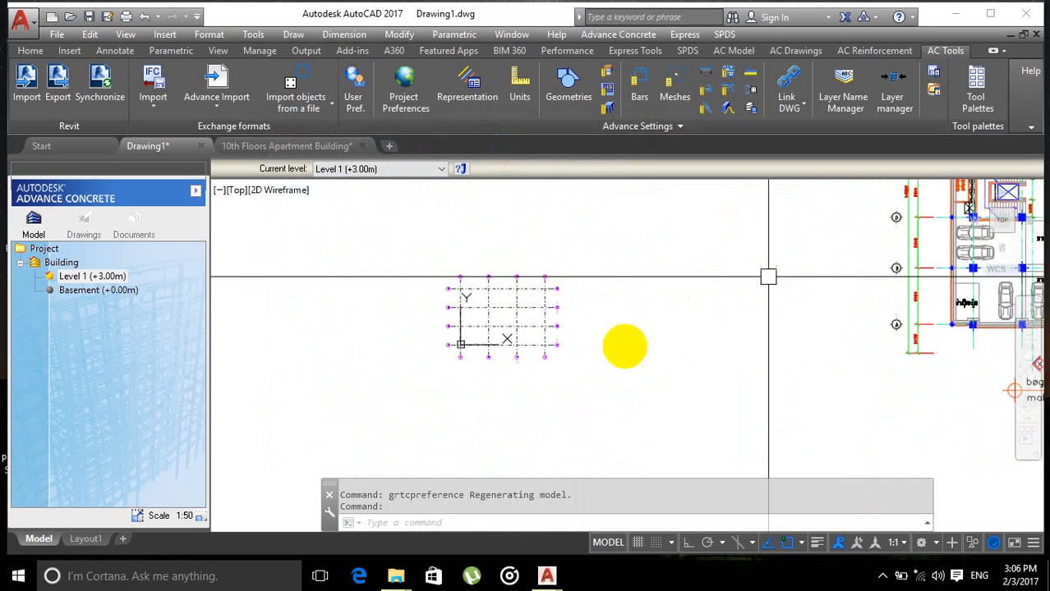
scroll(710, 347, up, 5)
scroll(708, 336, down, 6)
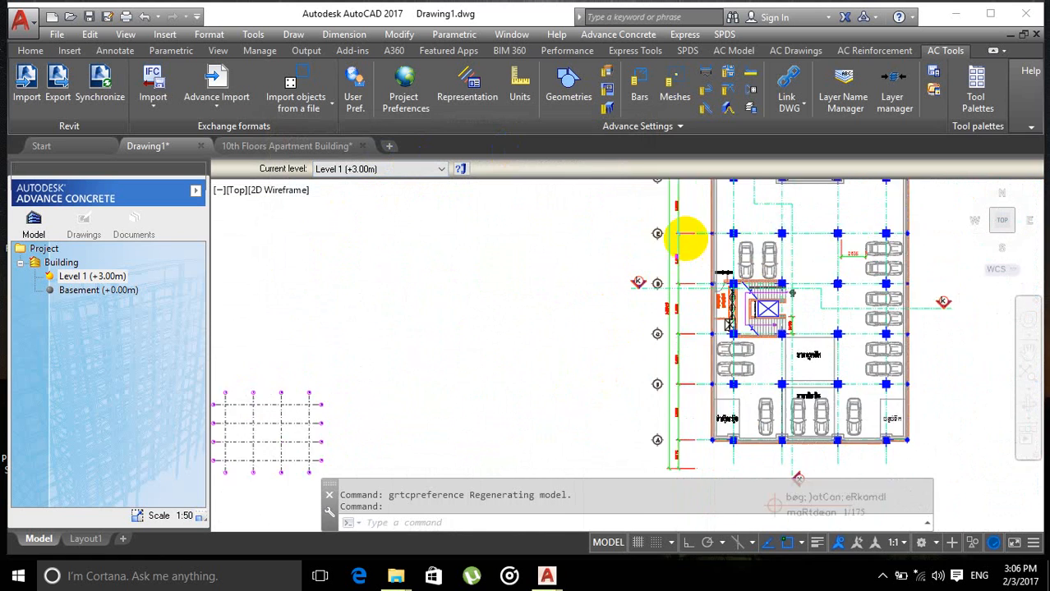
Step: Zoom around the parking plan to examine its grid axes relative to the Advance Concrete grid
scroll(625, 296, up, 6)
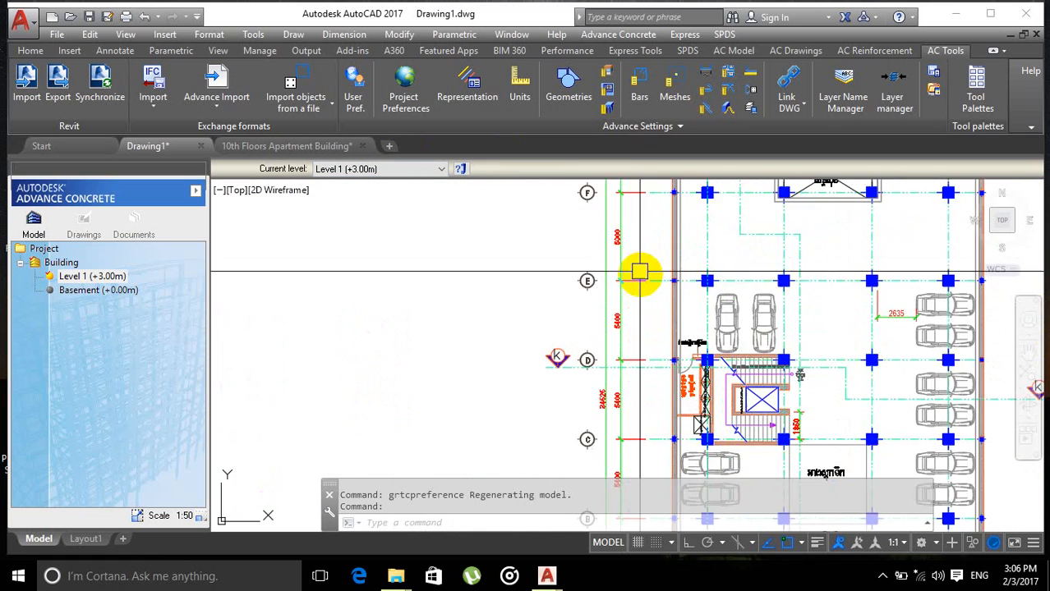
scroll(566, 345, down, 4)
scroll(616, 333, up, 5)
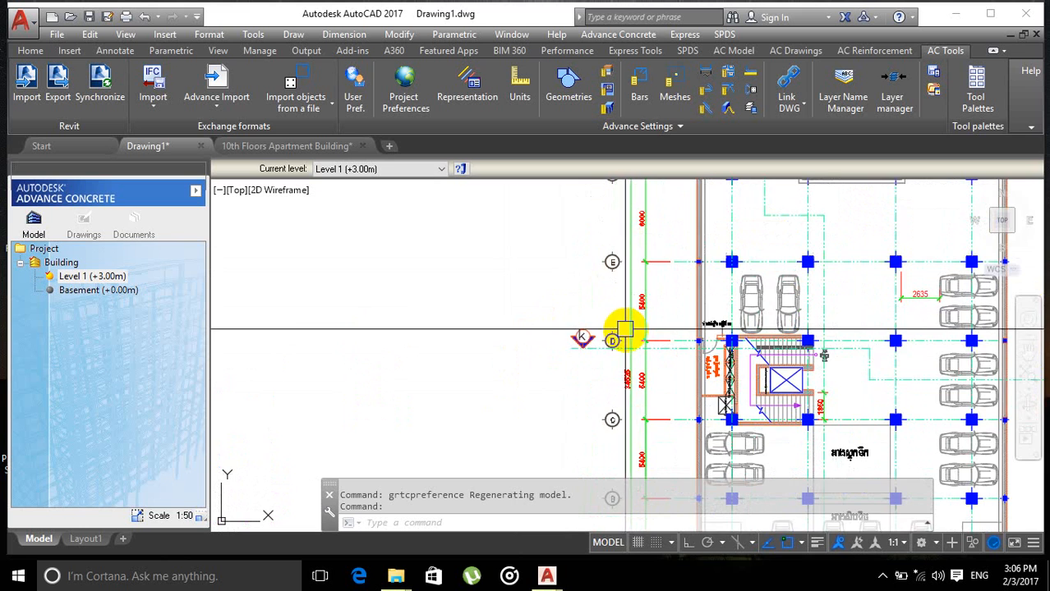
scroll(708, 283, up, 2)
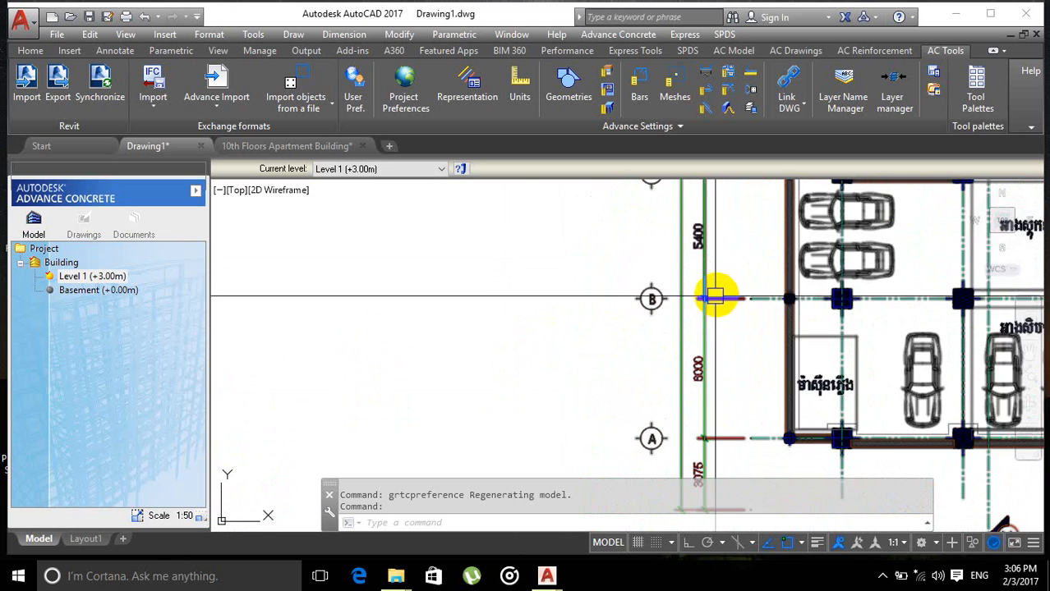
scroll(542, 358, down, 4)
scroll(534, 369, up, 2)
scroll(585, 368, down, 3)
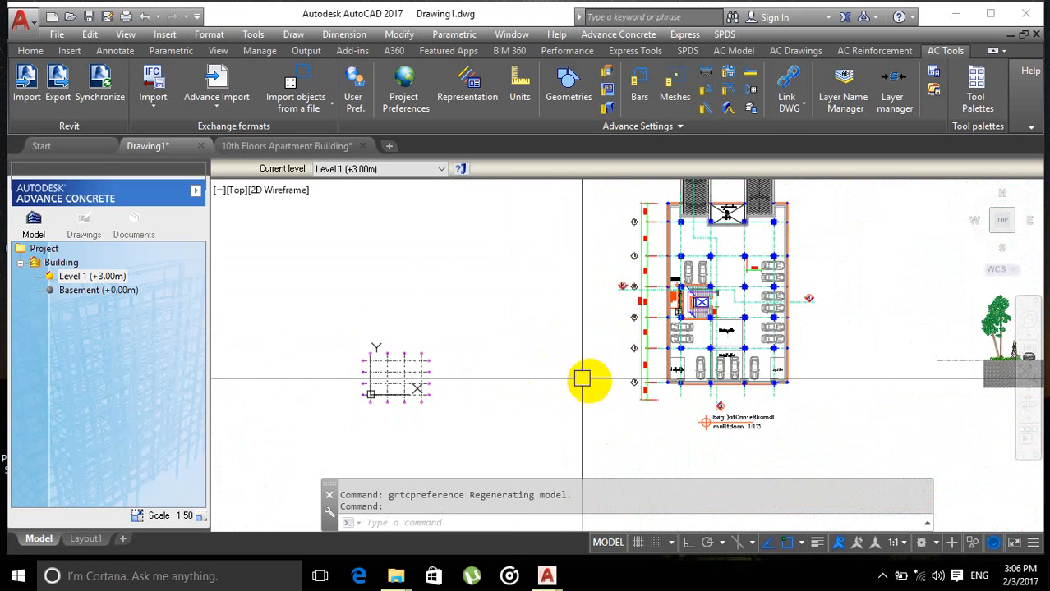
scroll(567, 394, up, 1)
scroll(509, 402, down, 3)
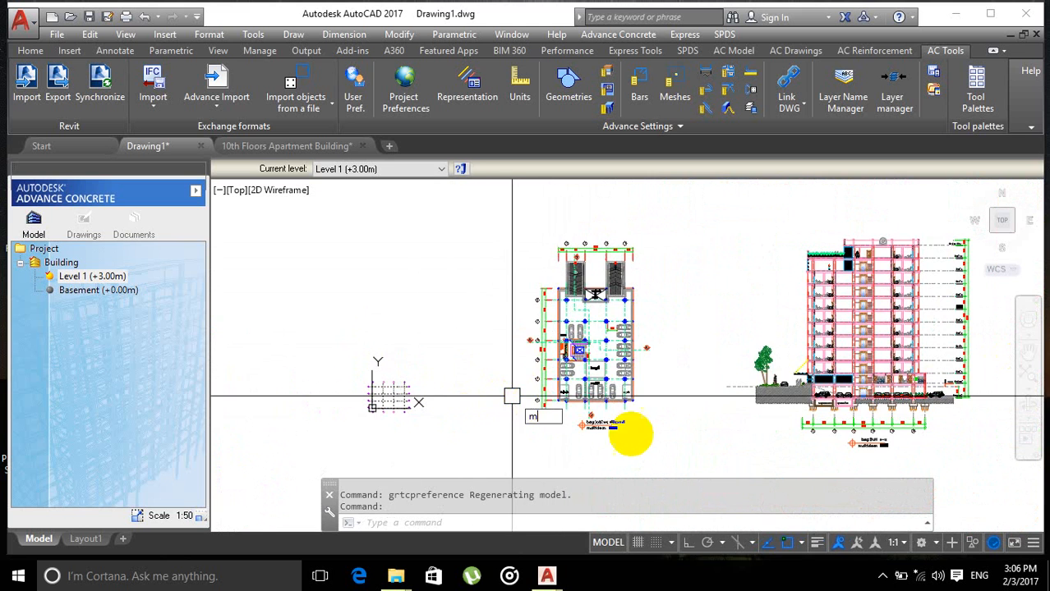
Step: Move the whole parking plan, taking a point on its upper edge as the base point
text(m)
key(Return)
click(669, 448)
click(480, 190)
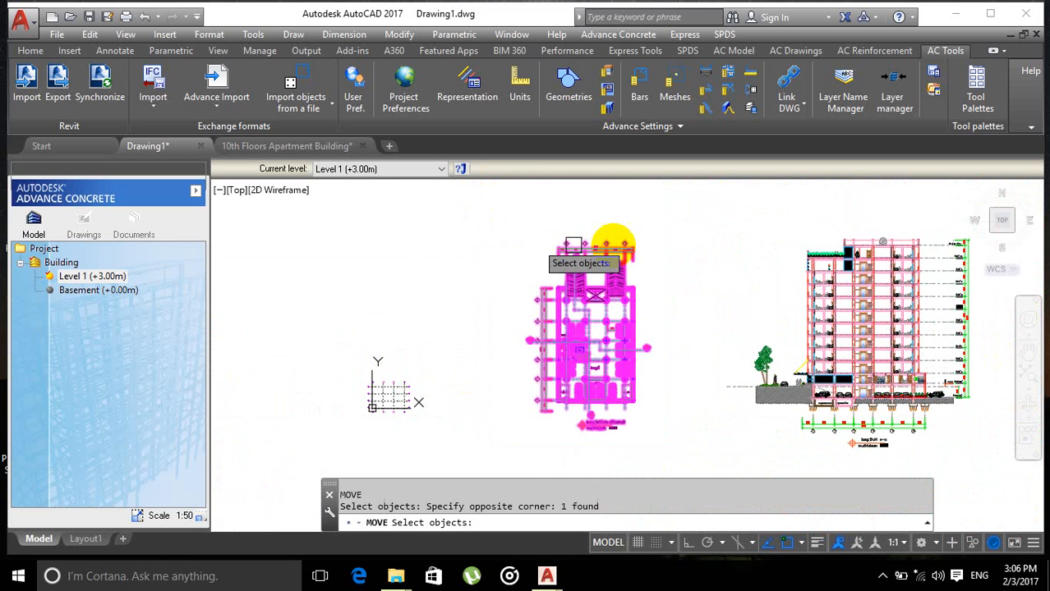
key(Return)
click(640, 256)
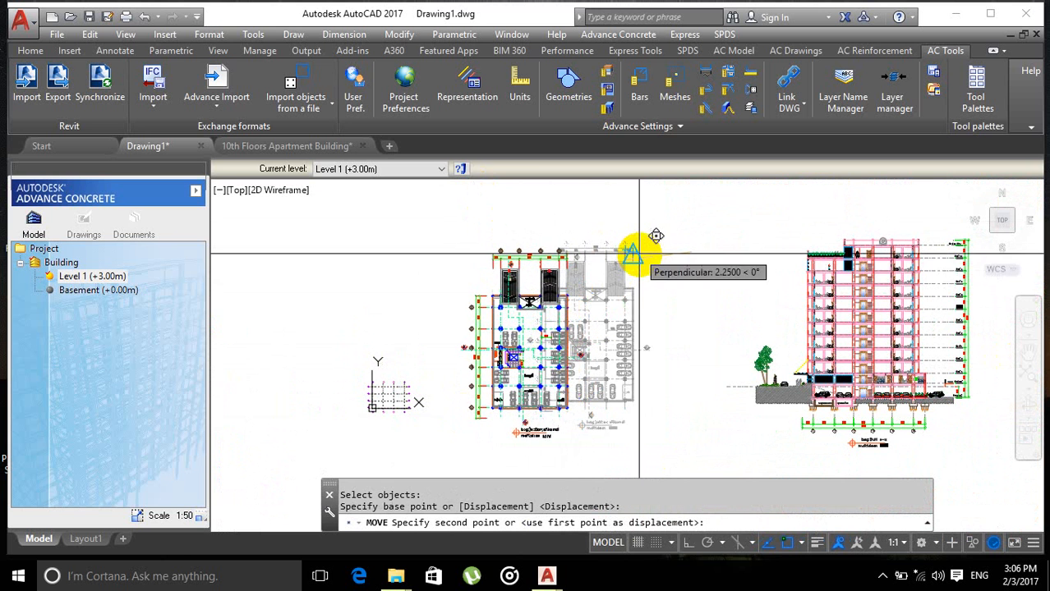
click(650, 247)
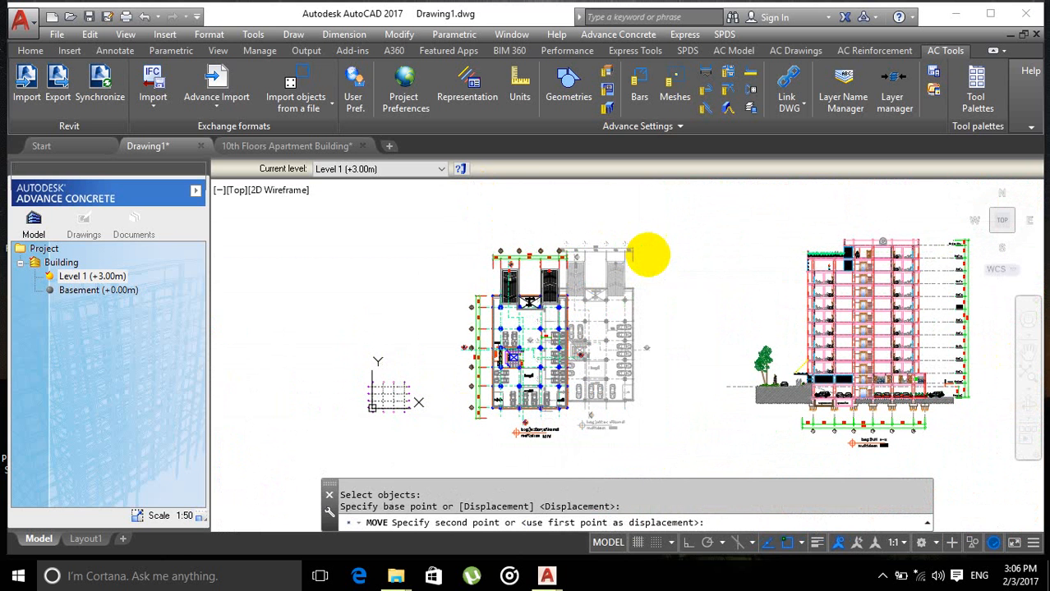
Step: Select the Advance Concrete grid placed beside the parking plan
scroll(429, 312, up, 5)
scroll(434, 363, down, 5)
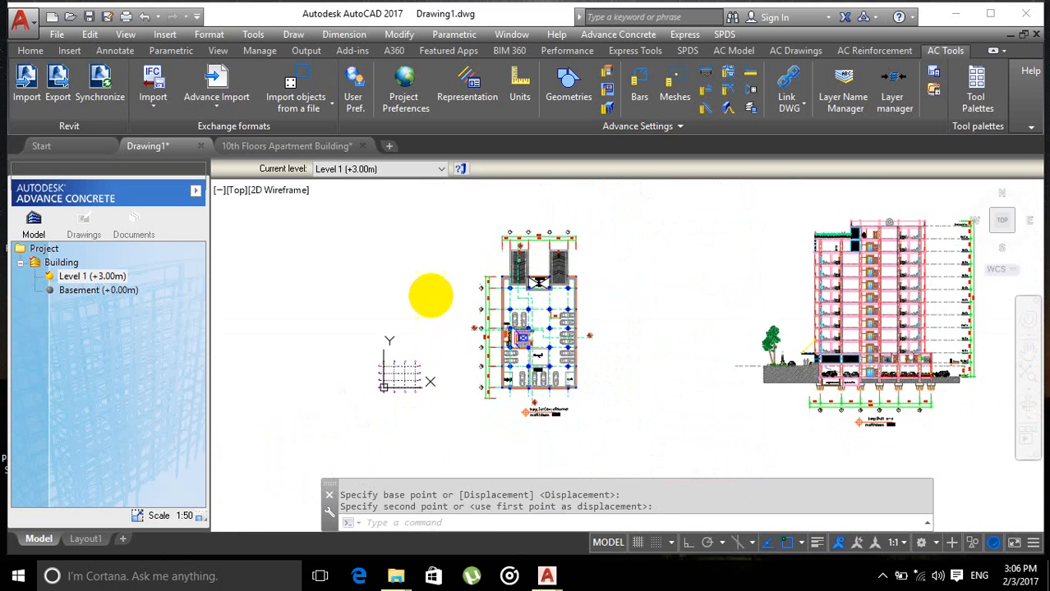
scroll(428, 293, up, 4)
scroll(437, 334, down, 4)
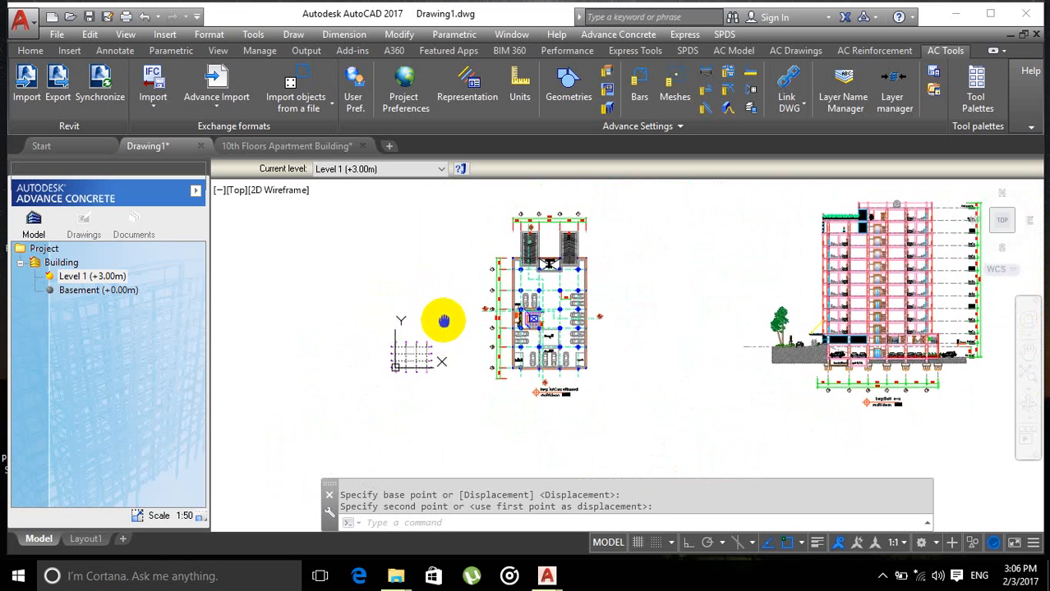
click(420, 335)
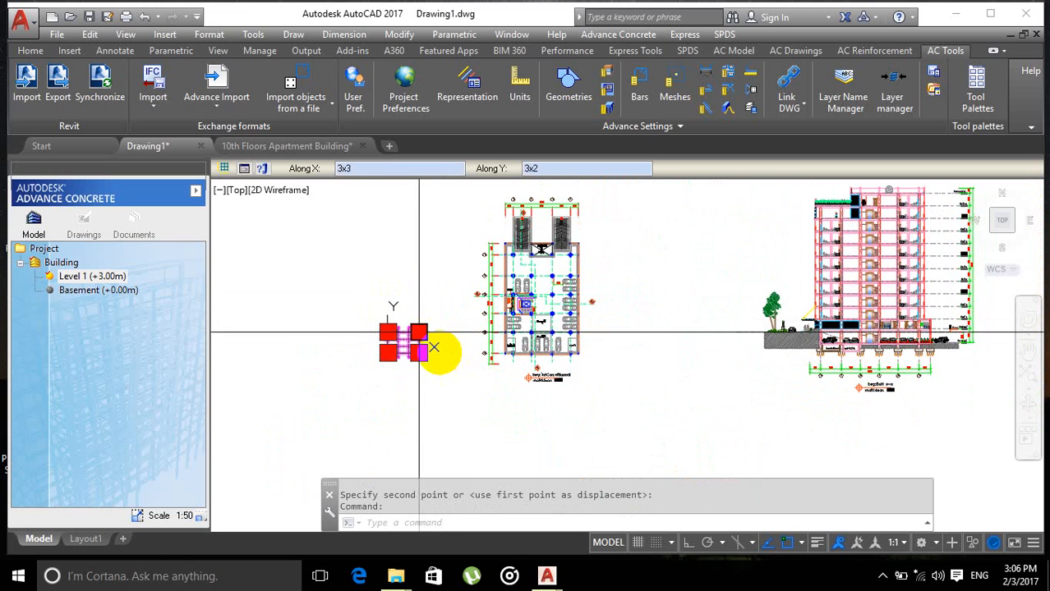
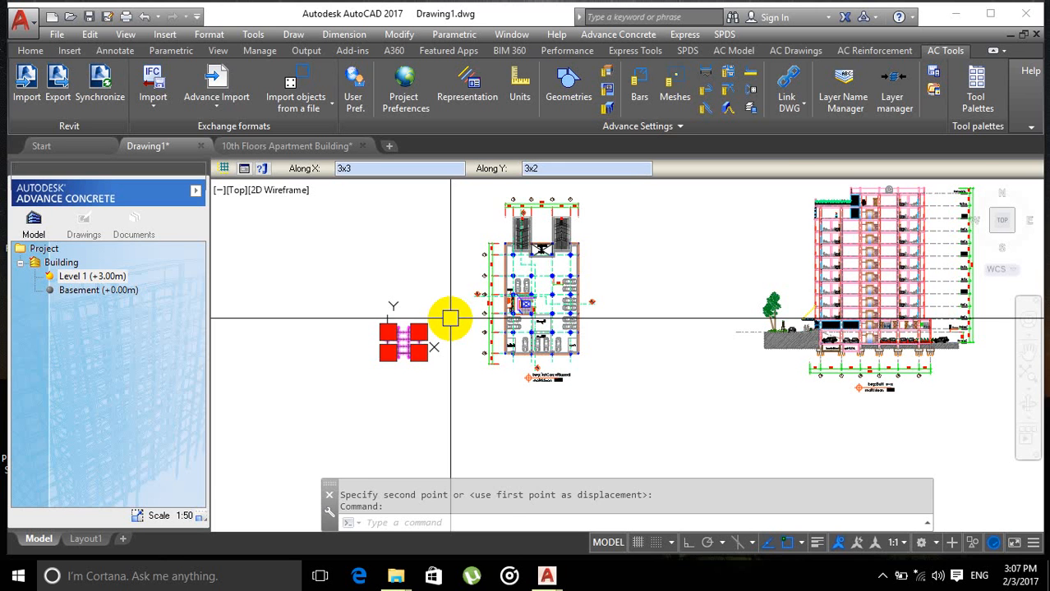
Step: Quit AutoCAD without saving the changes to Drawing1.dwg and 10th Floors Apartment Building.dwg
click(1037, 18)
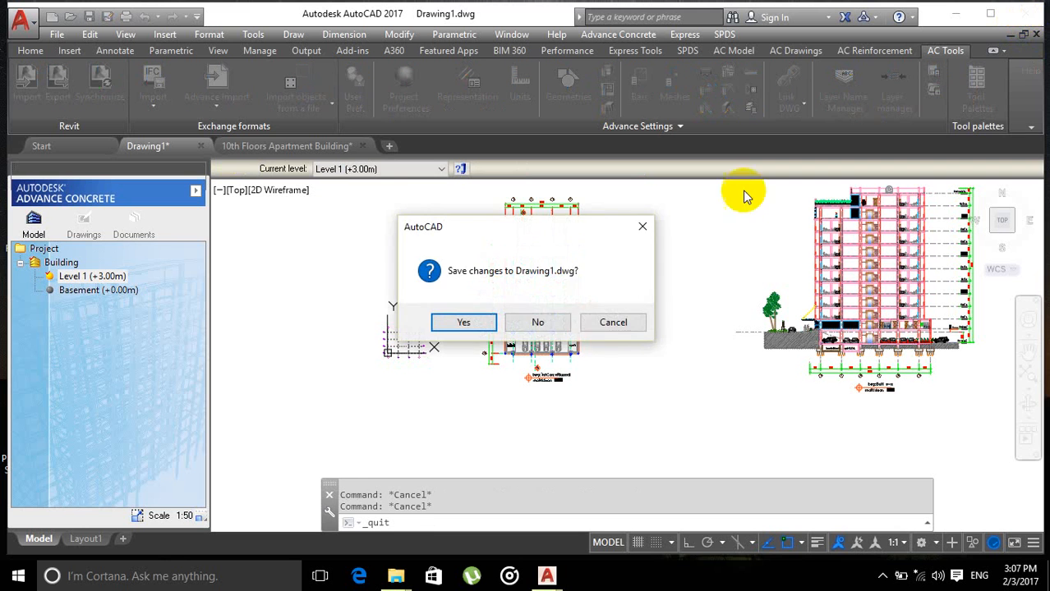
click(539, 323)
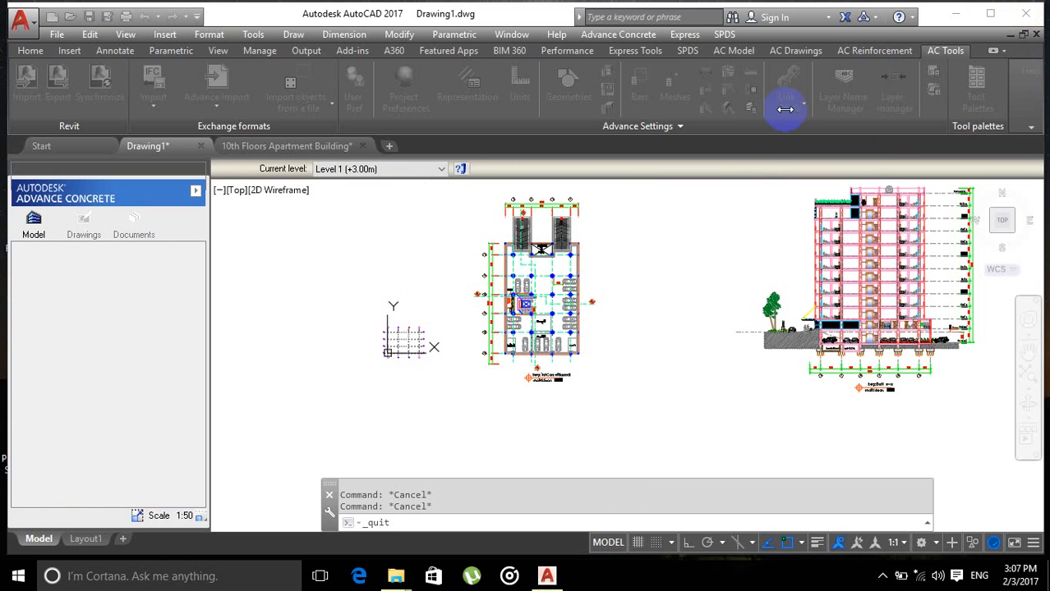
click(602, 584)
right_click(632, 580)
click(691, 582)
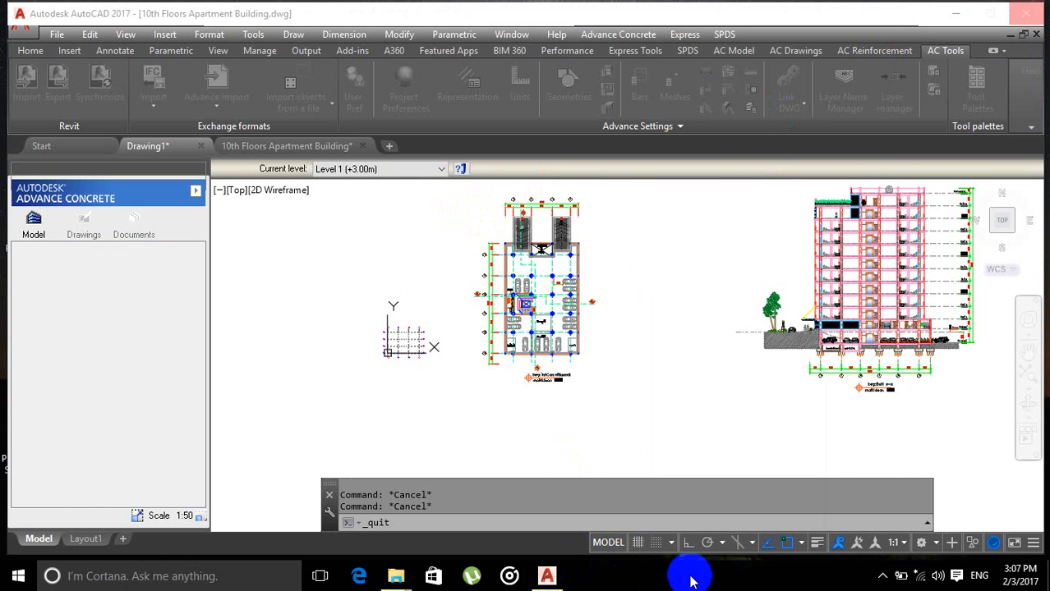
right_click(690, 581)
click(721, 503)
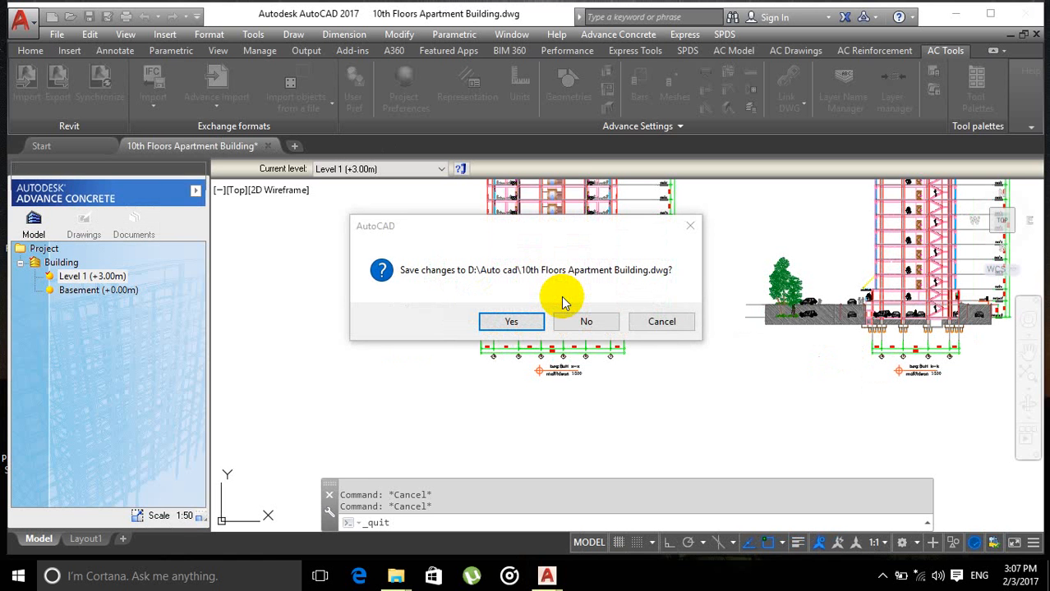
click(589, 321)
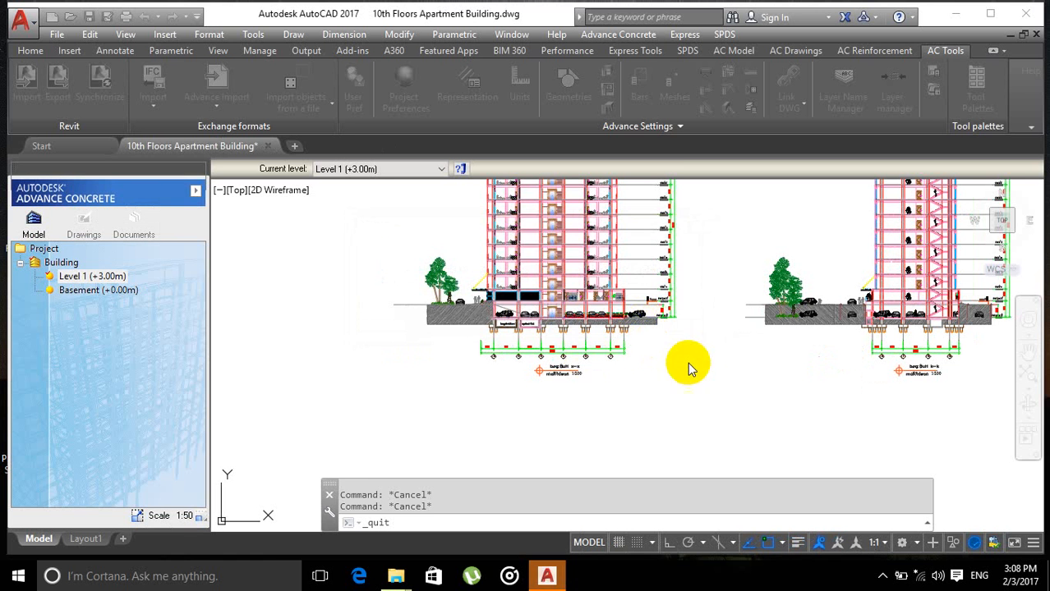
Step: Check the running processes and their memory and disk usage in Task Manager, and minimize its window
key(ctrl+shift+Escape)
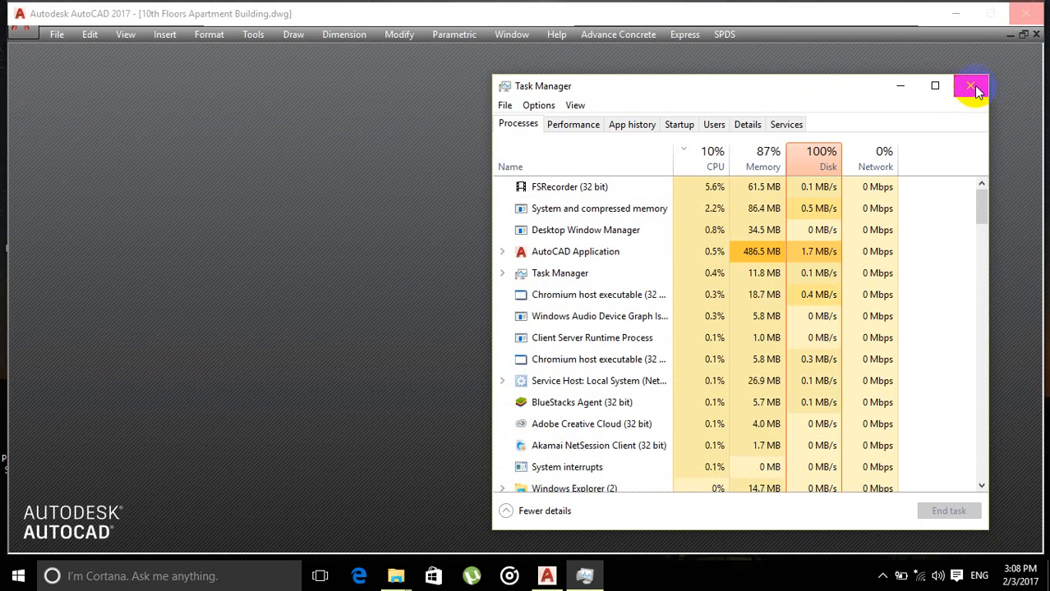
drag(633, 95, 490, 100)
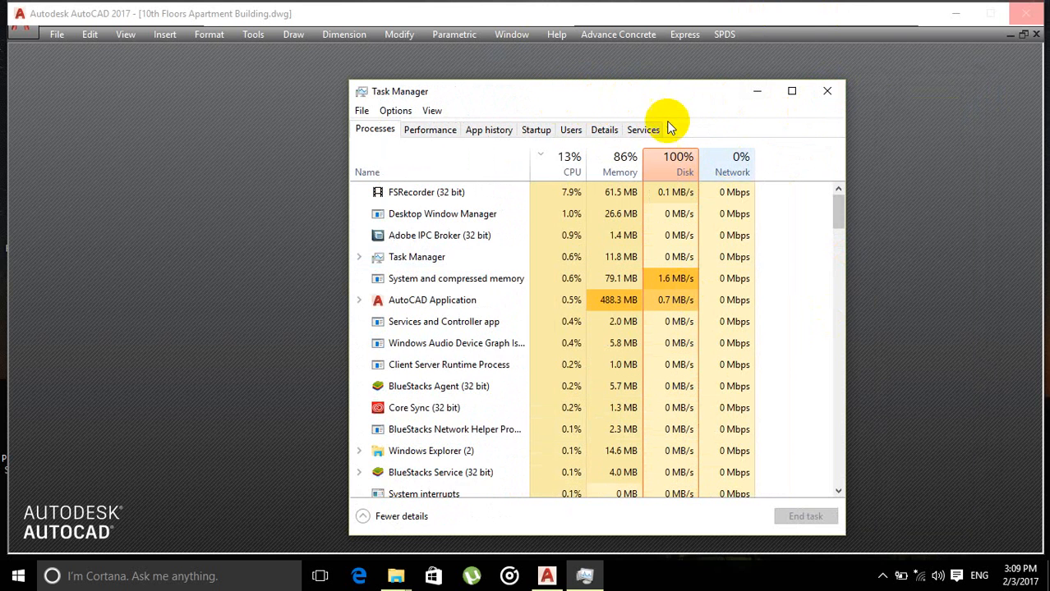
drag(486, 90, 538, 92)
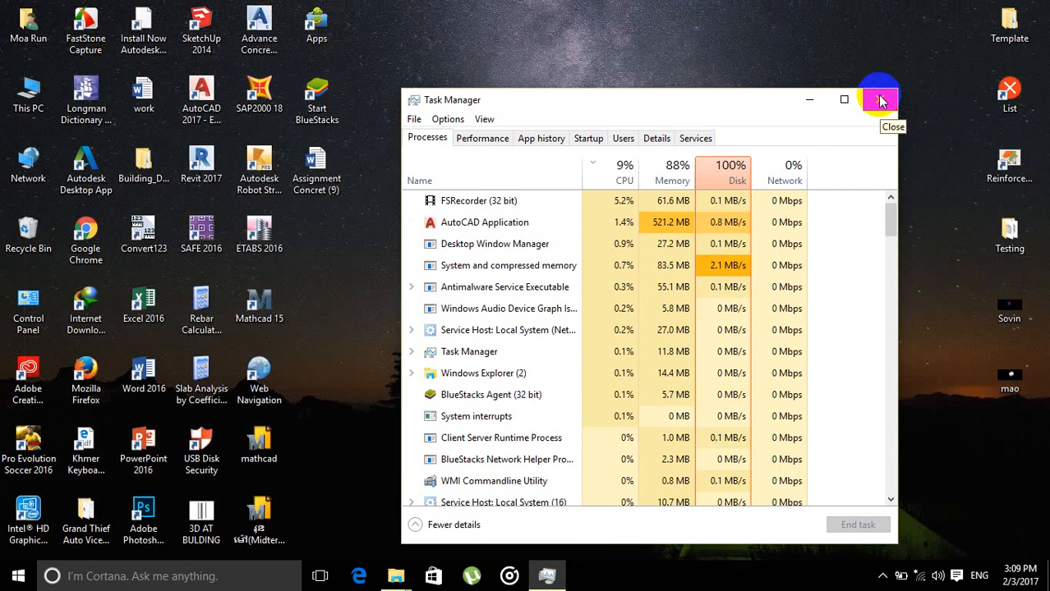
click(810, 100)
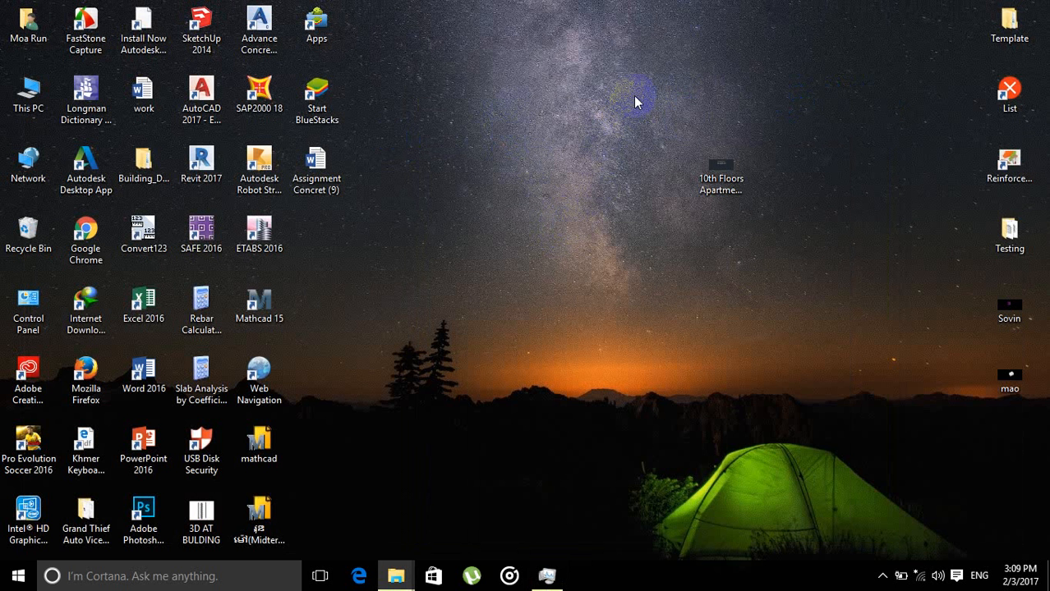
right_click(594, 92)
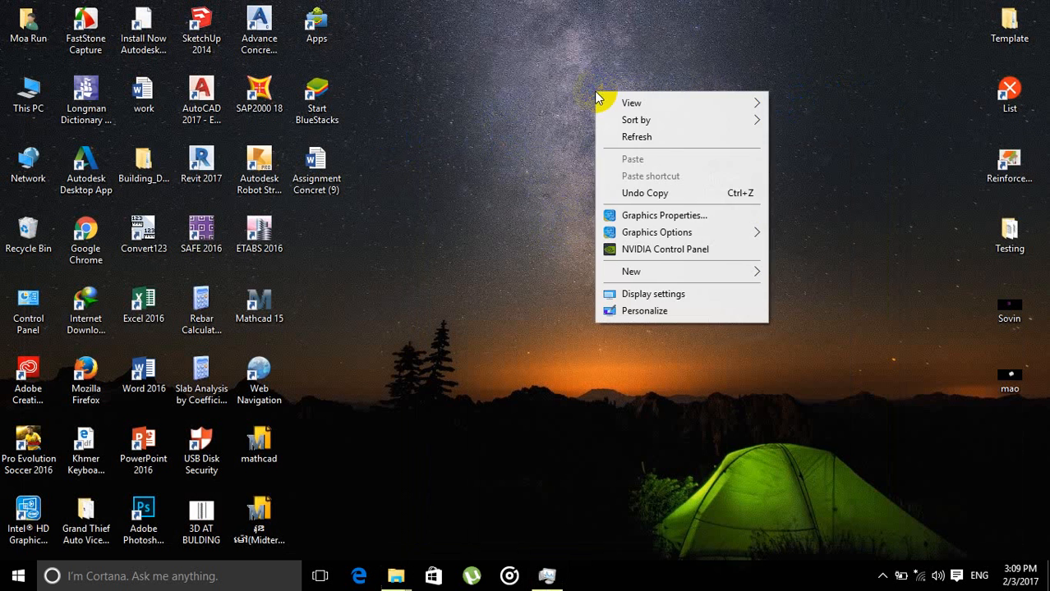
click(604, 134)
right_click(505, 122)
click(518, 164)
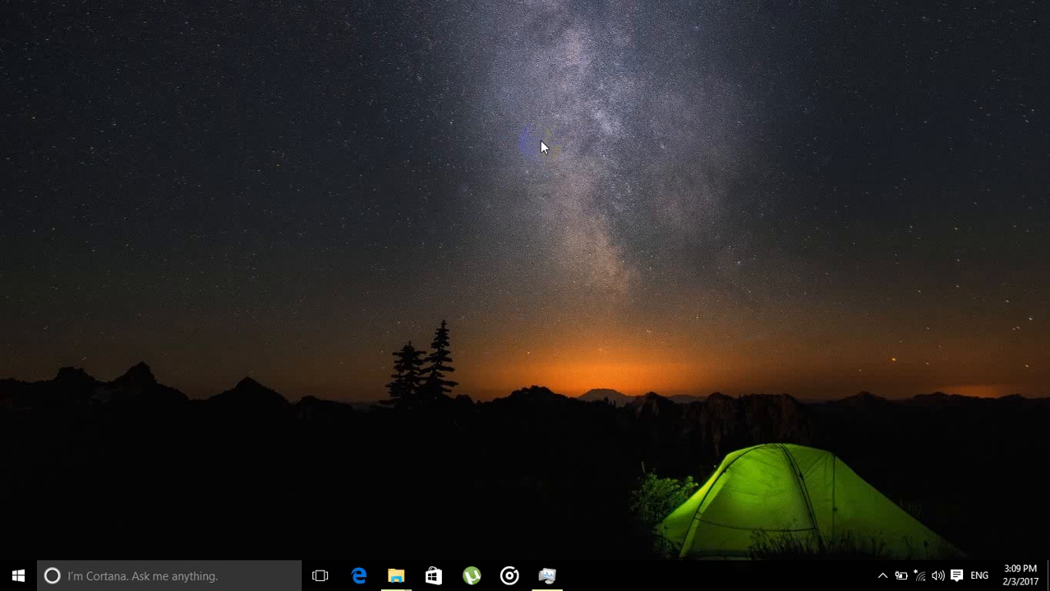
right_click(539, 102)
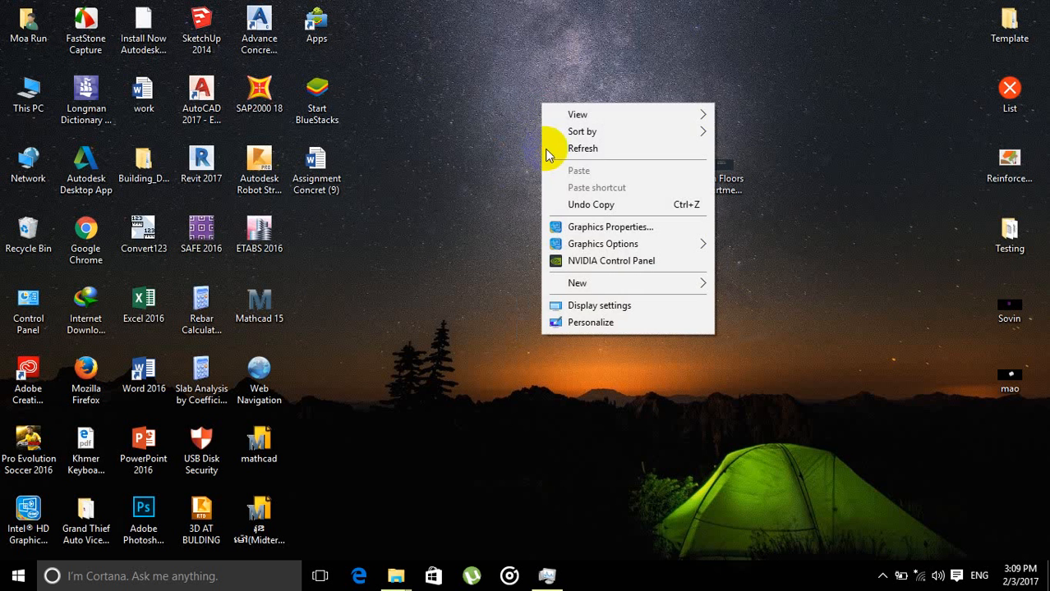
click(542, 148)
right_click(536, 140)
right_click(576, 84)
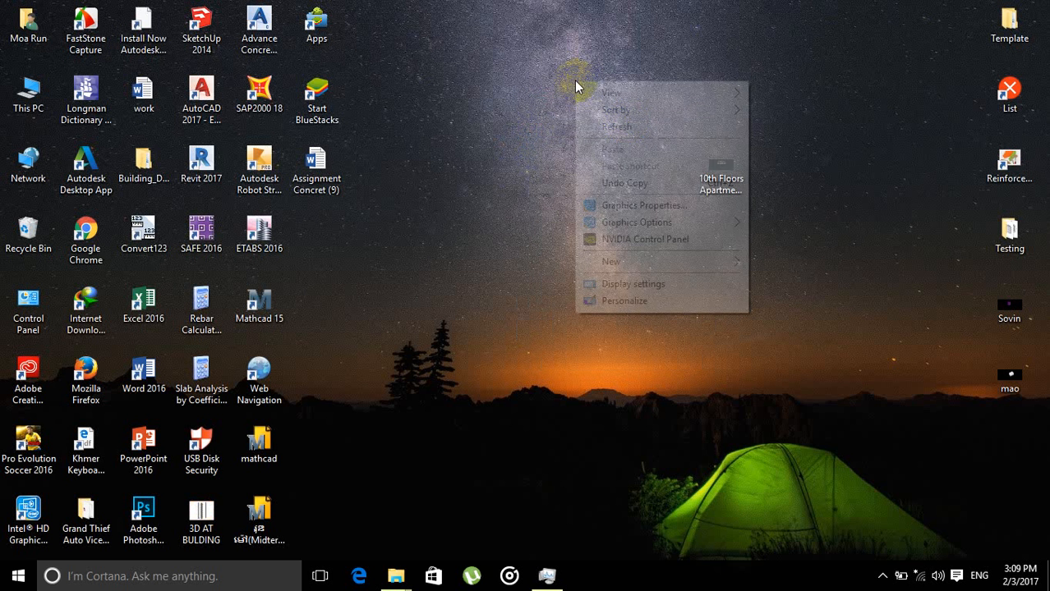
click(627, 127)
right_click(555, 87)
click(584, 134)
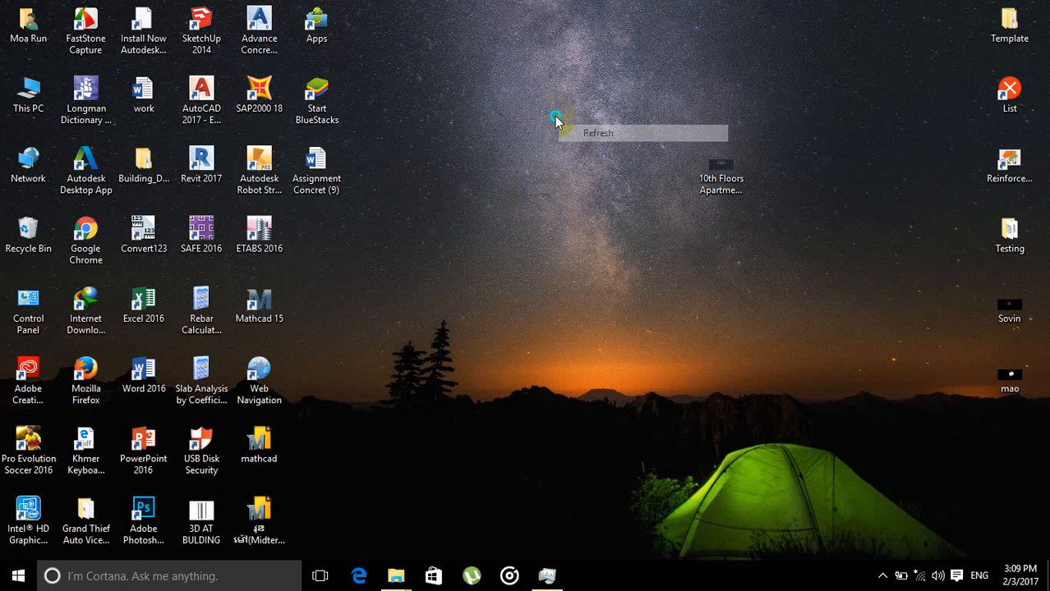
right_click(557, 118)
click(593, 163)
right_click(555, 147)
right_click(565, 180)
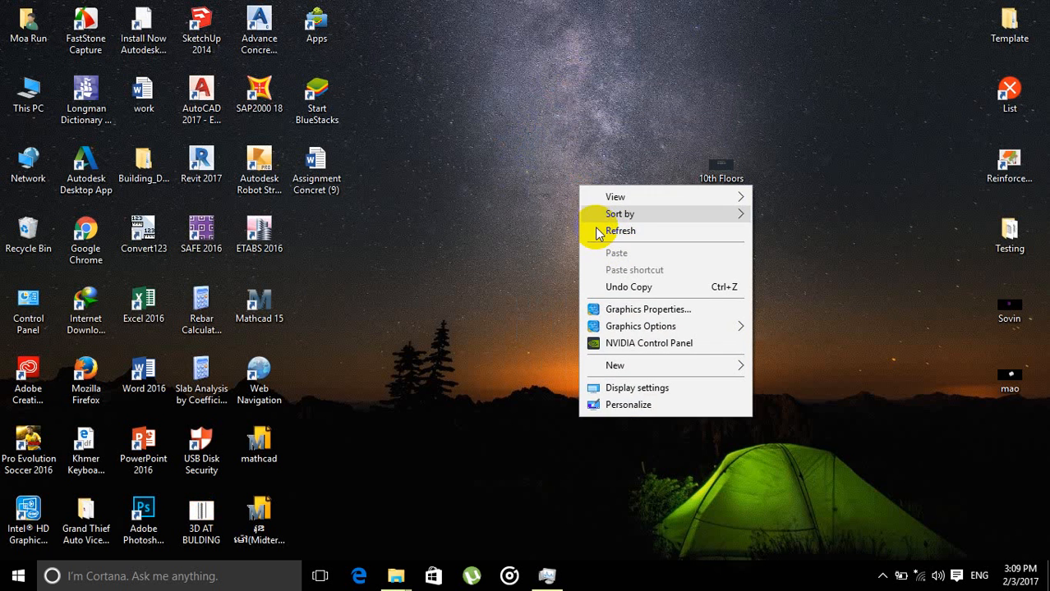
click(596, 229)
right_click(568, 171)
click(581, 215)
right_click(564, 179)
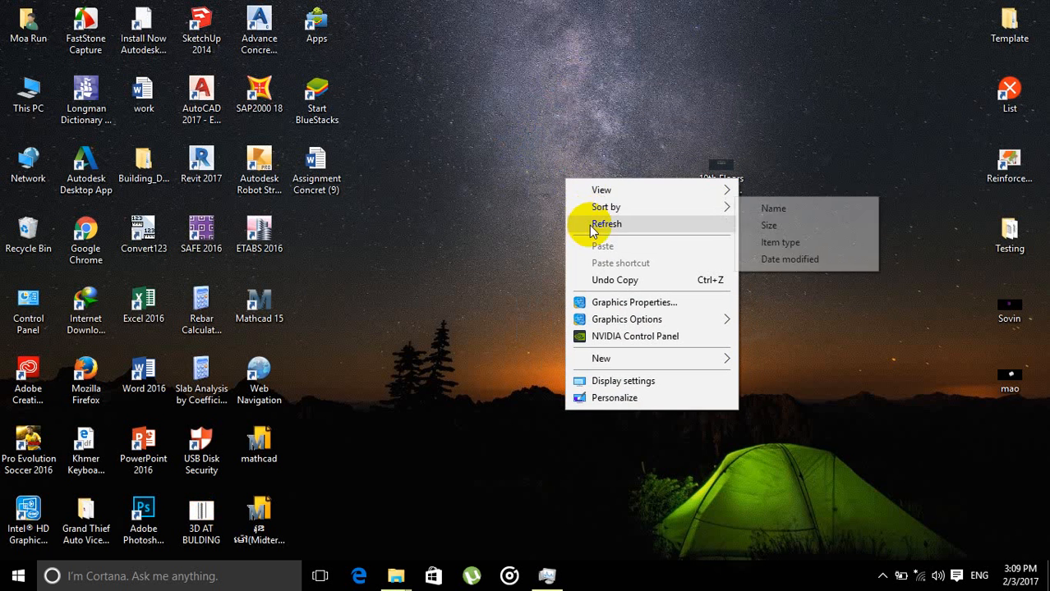
click(575, 223)
right_click(563, 212)
click(579, 234)
right_click(559, 222)
click(612, 271)
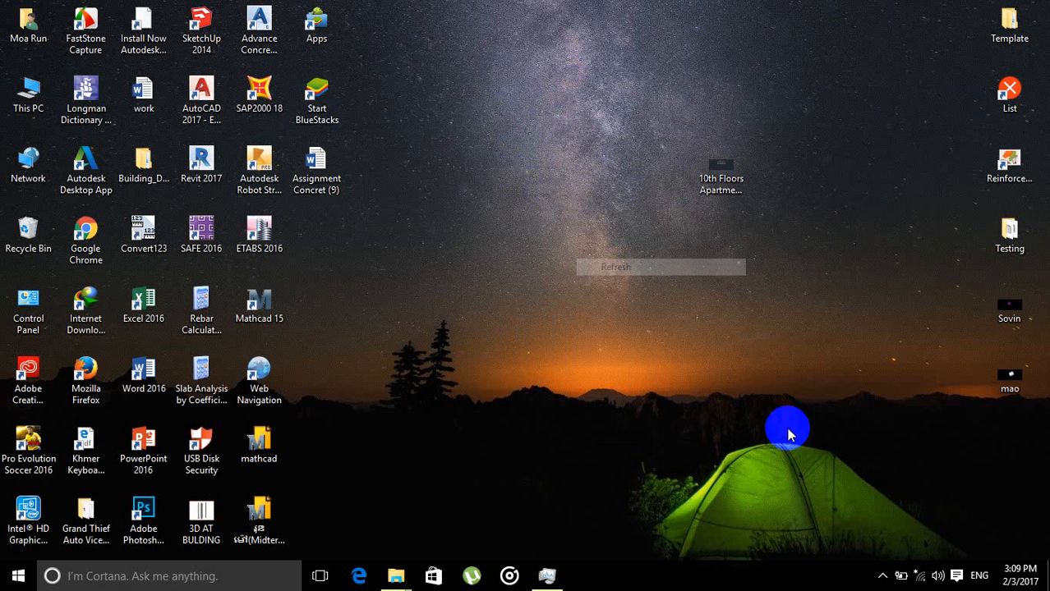